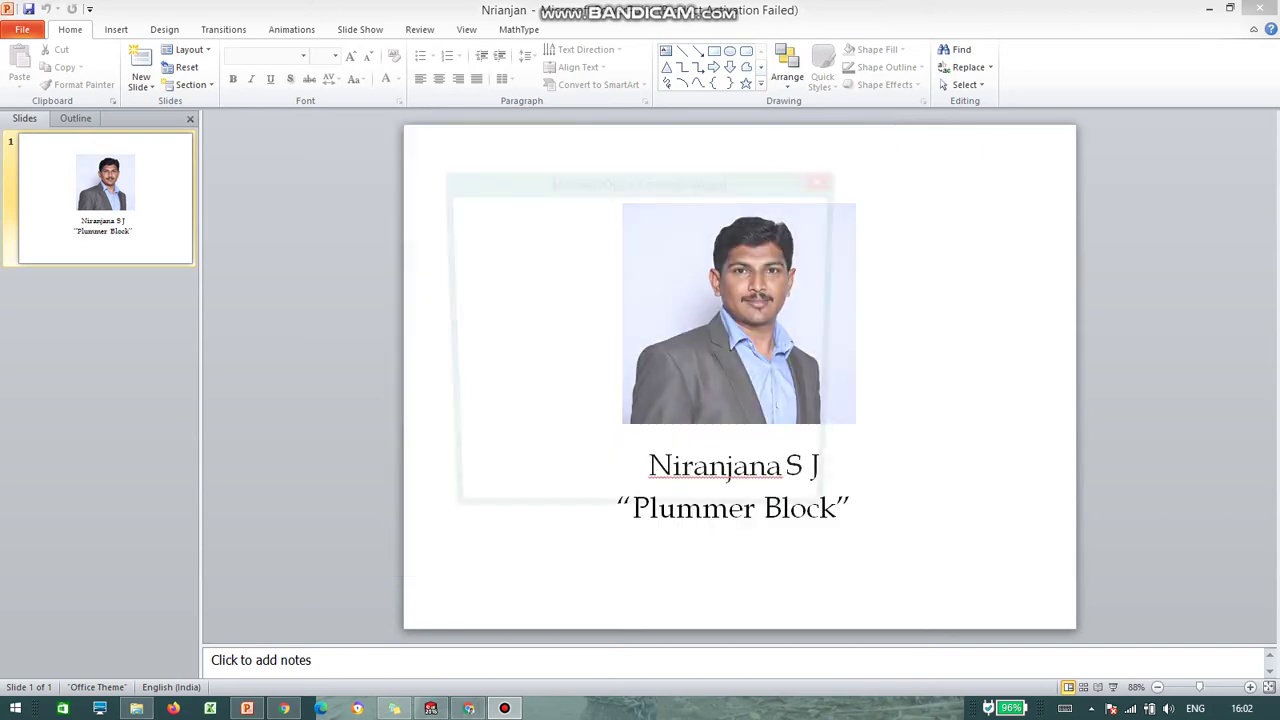
Step: Switch from the presentation to SOLIDWORKS and start a new assembly document
left_click(801, 507)
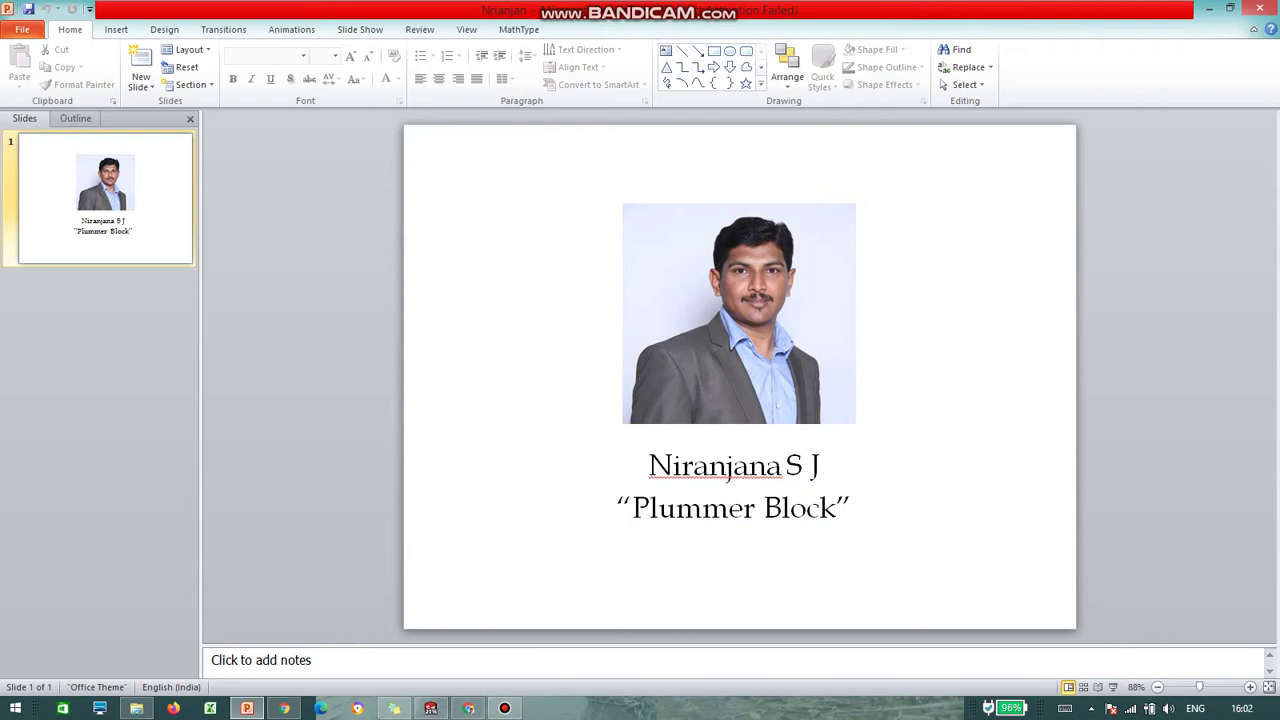
left_click(1209, 8)
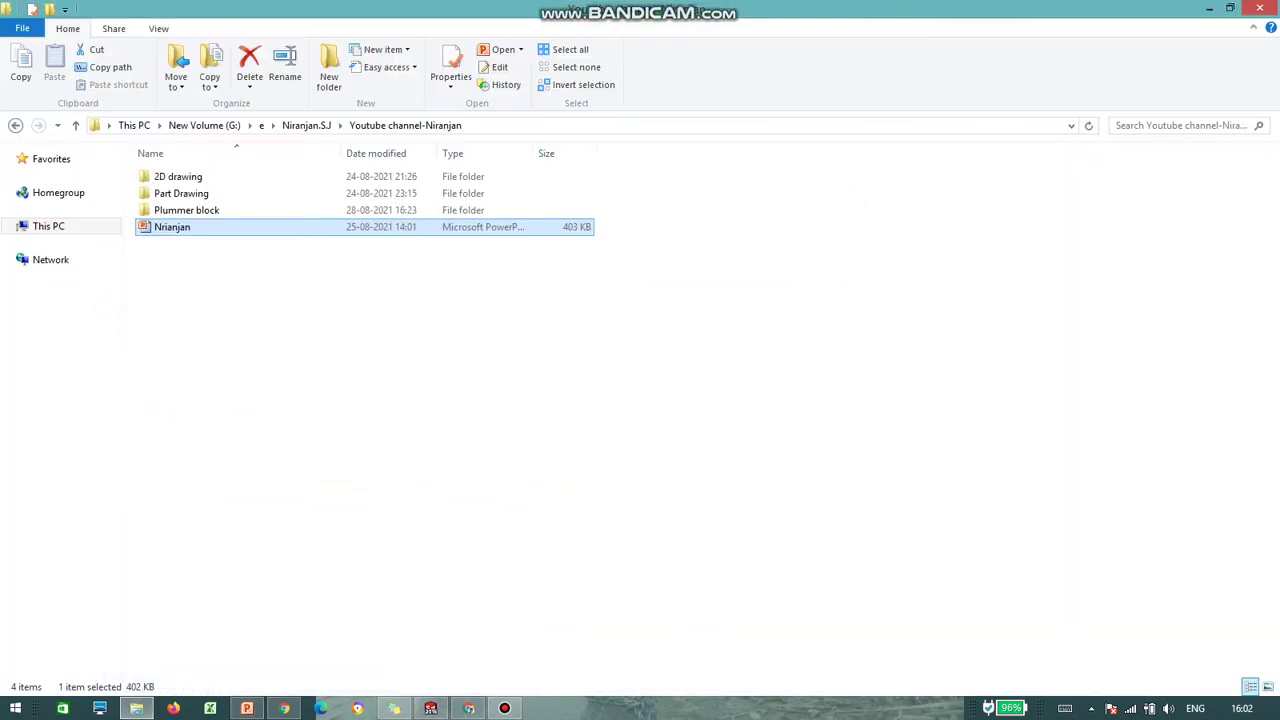
left_click(431, 708)
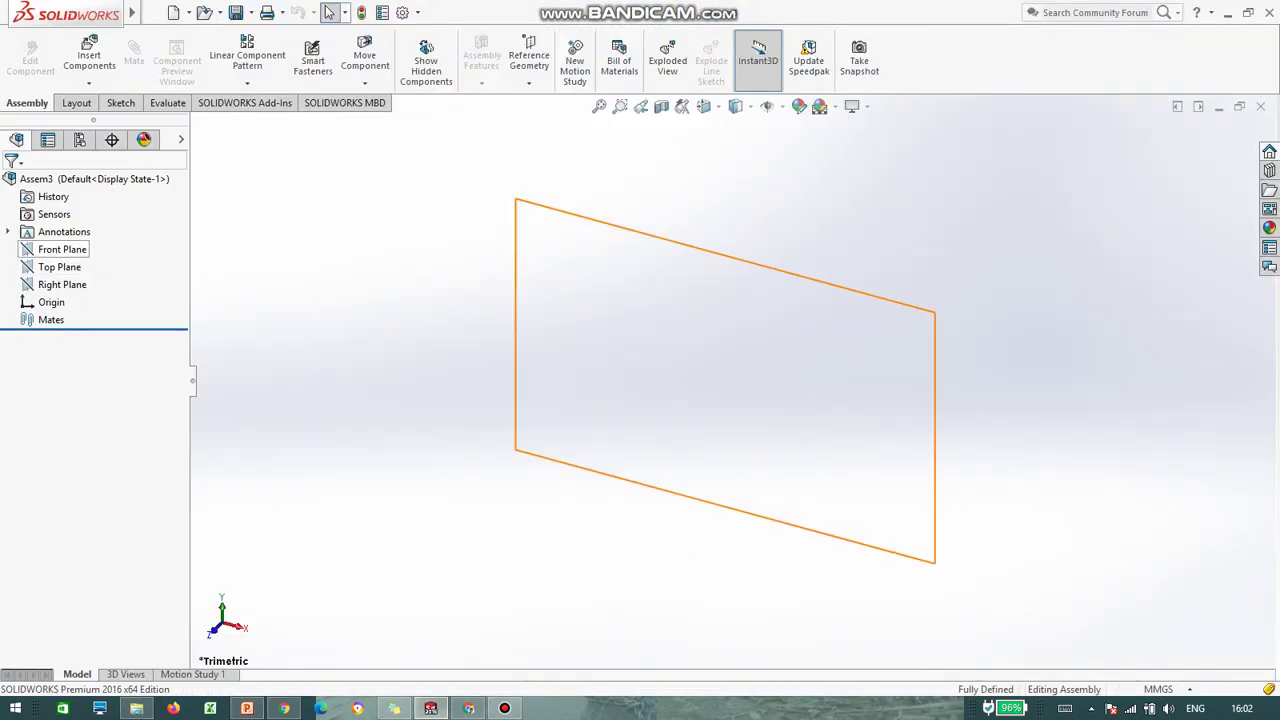
left_click(153, 13)
left_click(182, 38)
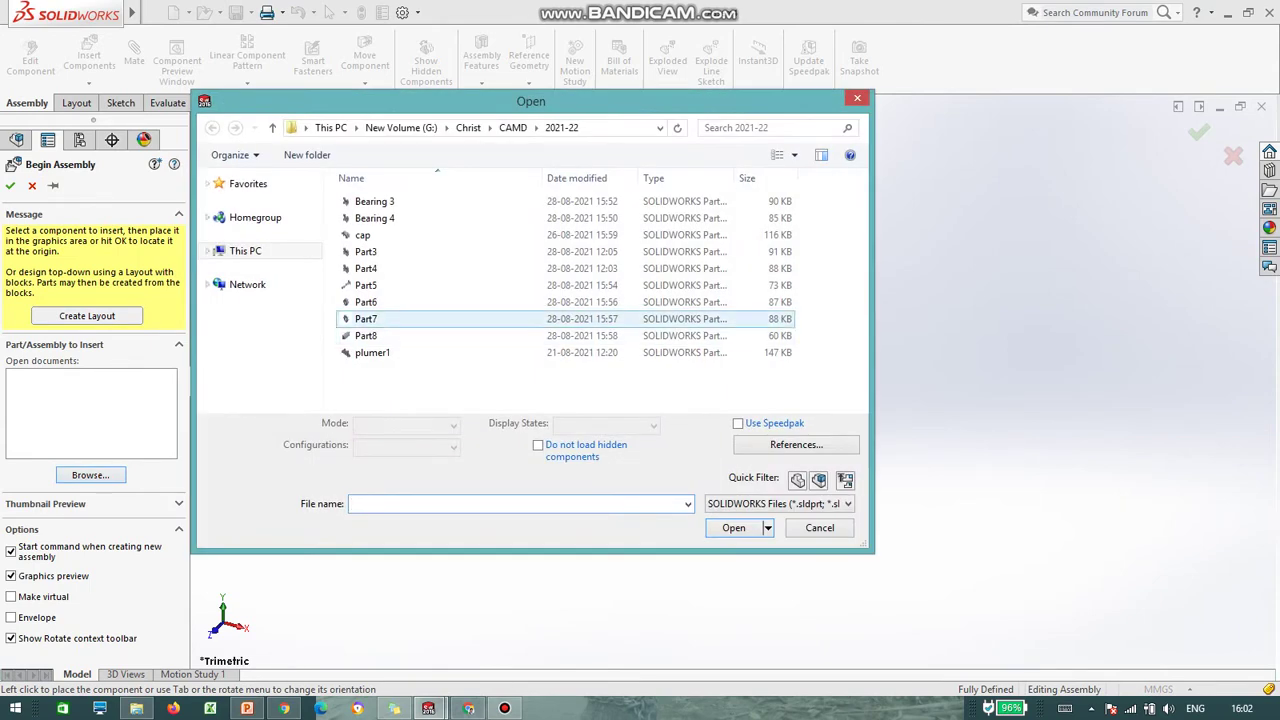
Step: Insert the plumer1 part from the 2021-22 folder as the assembly's first component
left_click(373, 353)
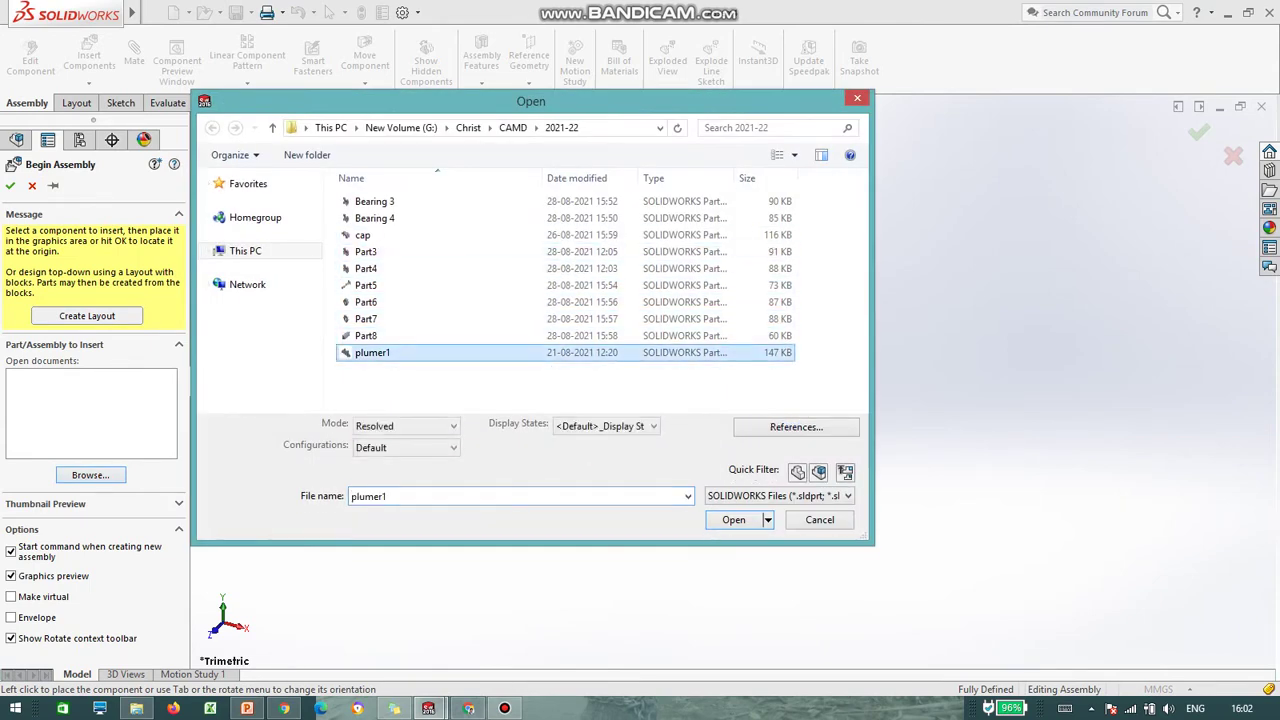
left_click(735, 520)
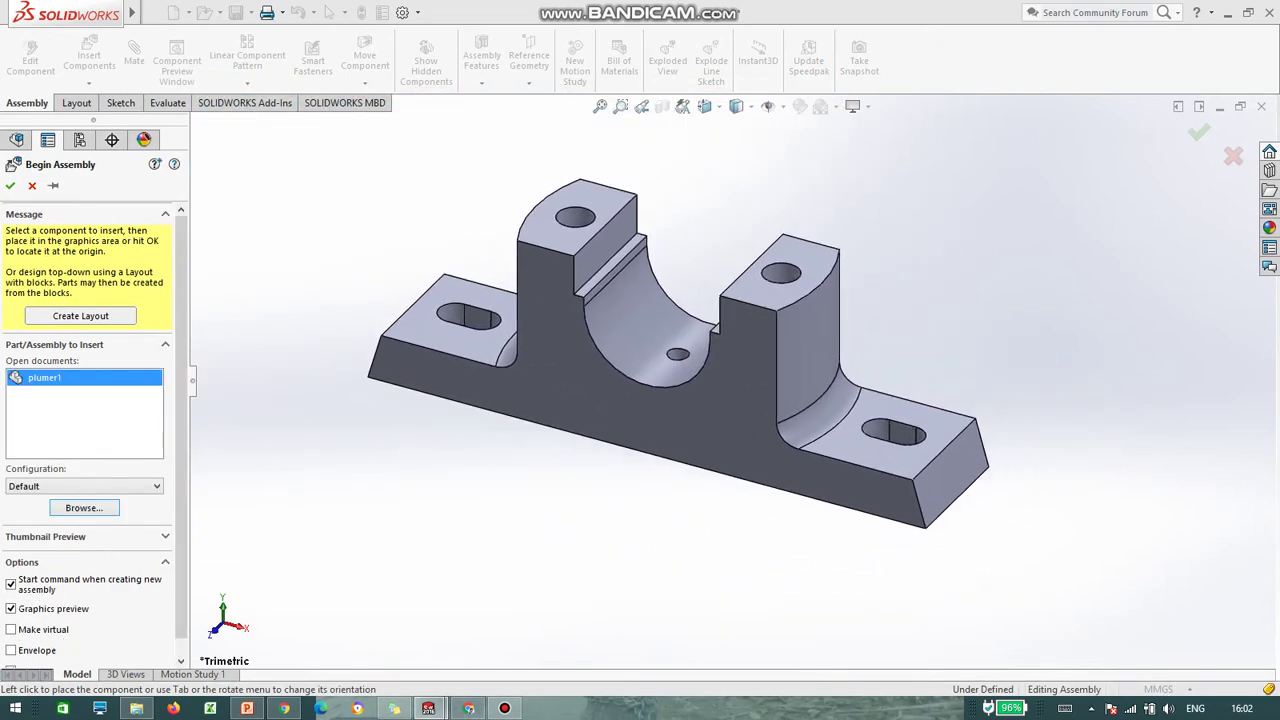
left_click(675, 364)
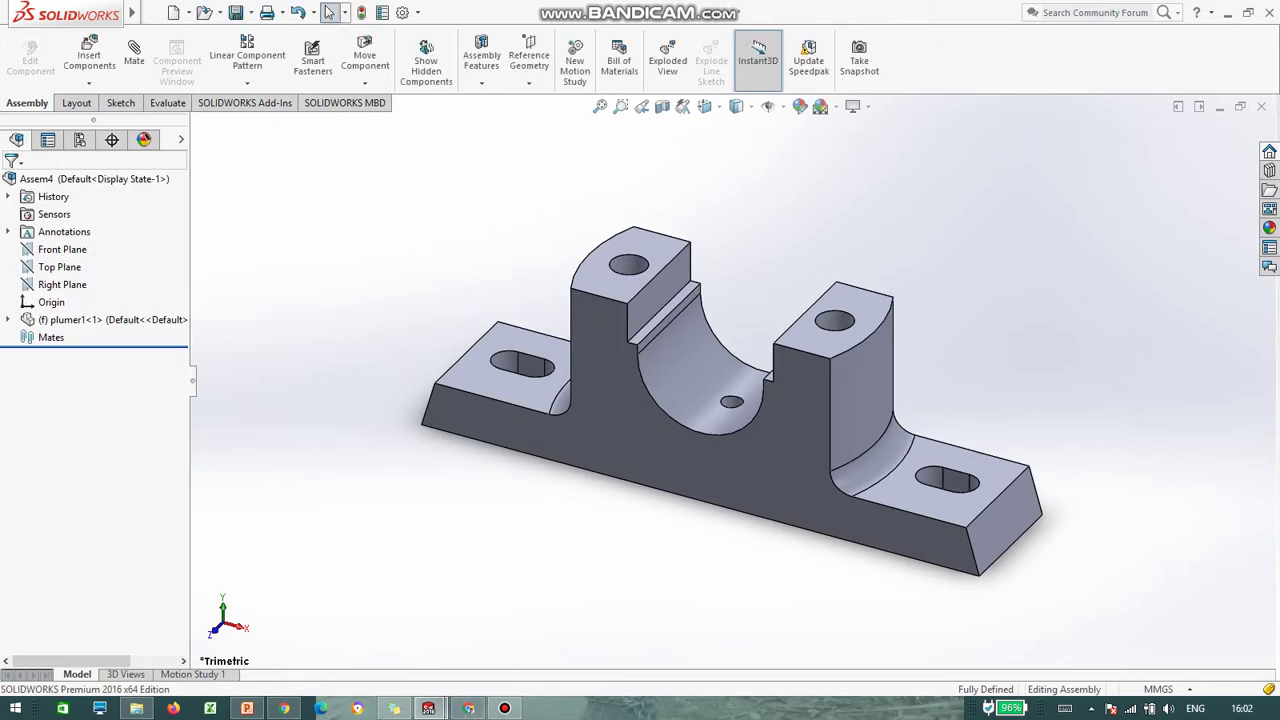
Step: Insert the Bearing 3 part and place it above the plummer block base
scroll(690, 420, "up", 1)
scroll(732, 382, "up", 2)
left_click(89, 54)
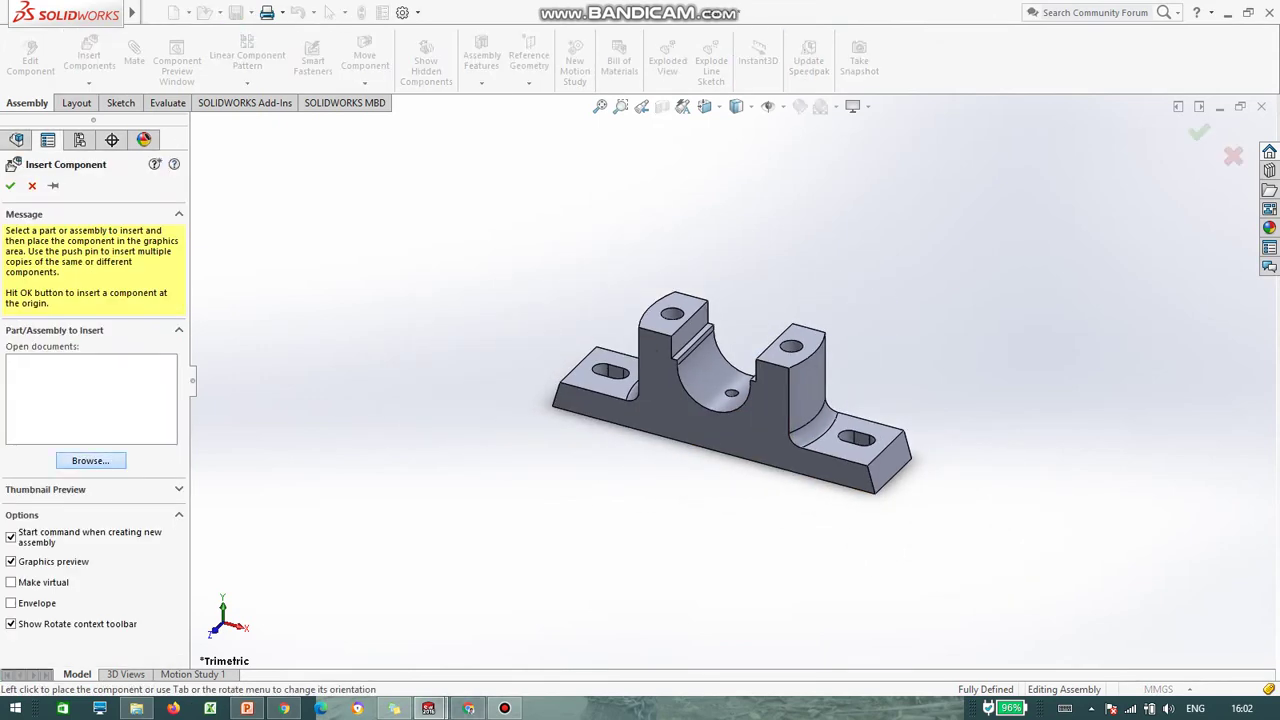
left_click(91, 461)
left_click(376, 202)
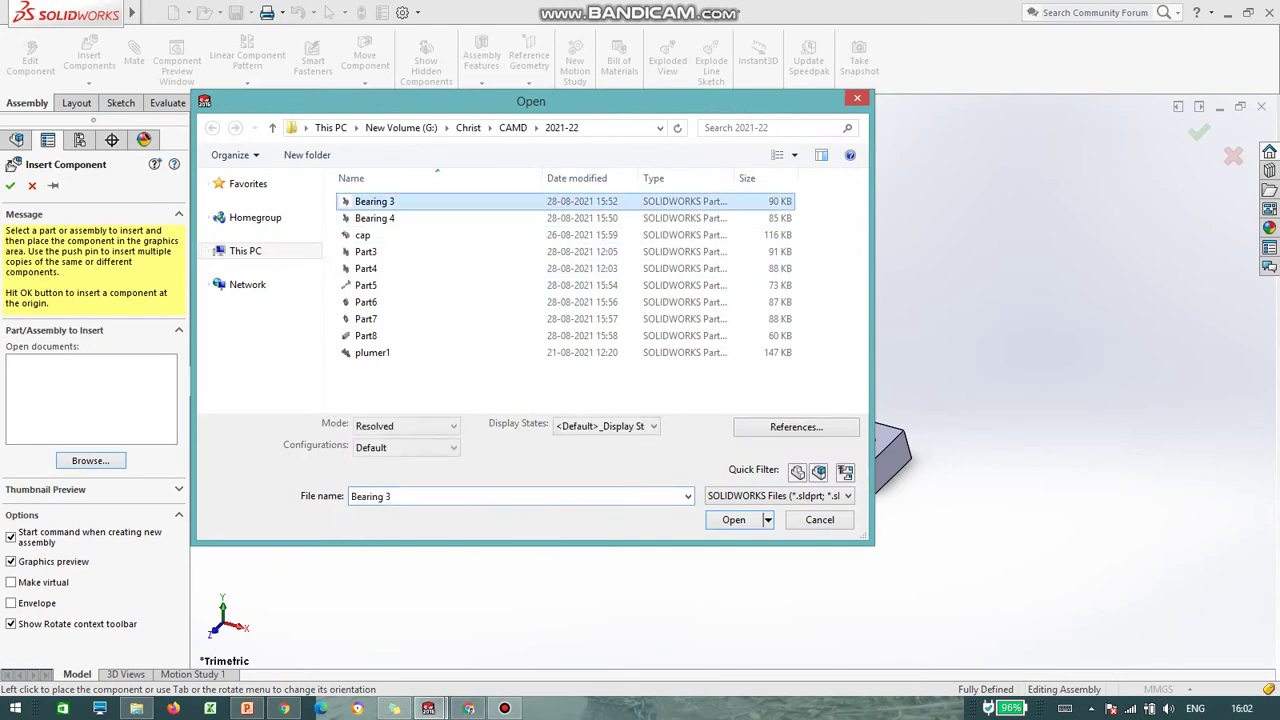
left_click(733, 519)
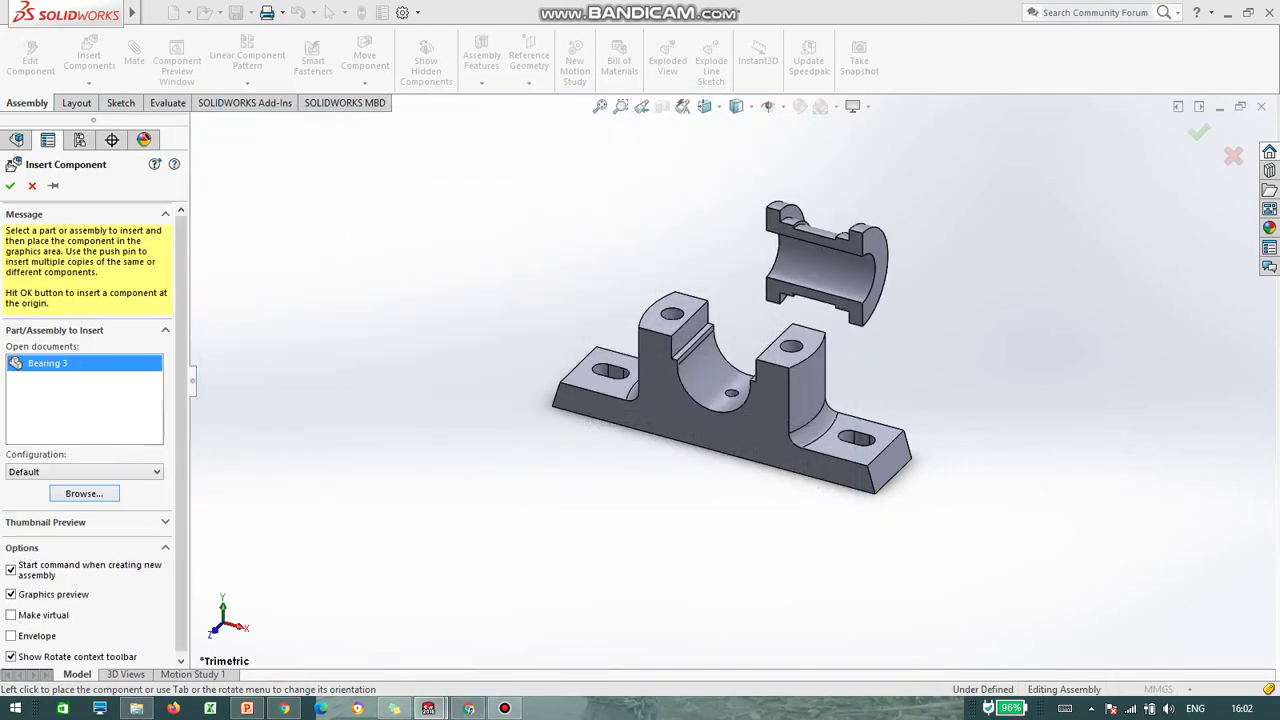
left_click(822, 268)
Step: Examine the locating pin on Bearing 3 and the small hole in the base's curved seat
middle_click_drag(822, 268, 600, 285)
middle_click_drag(735, 272, 716, 275)
scroll(716, 275, "down", 3)
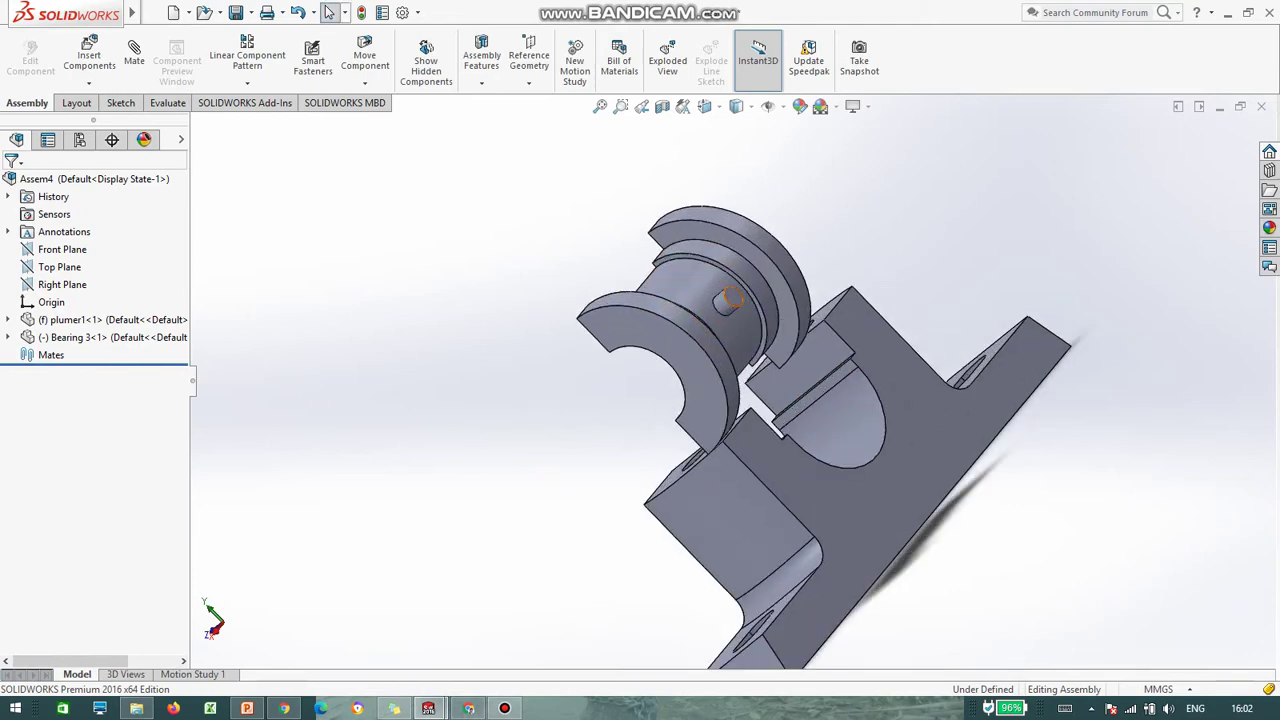
middle_click_drag(630, 335, 800, 420)
scroll(242, 300, "down", 3)
left_click(449, 347)
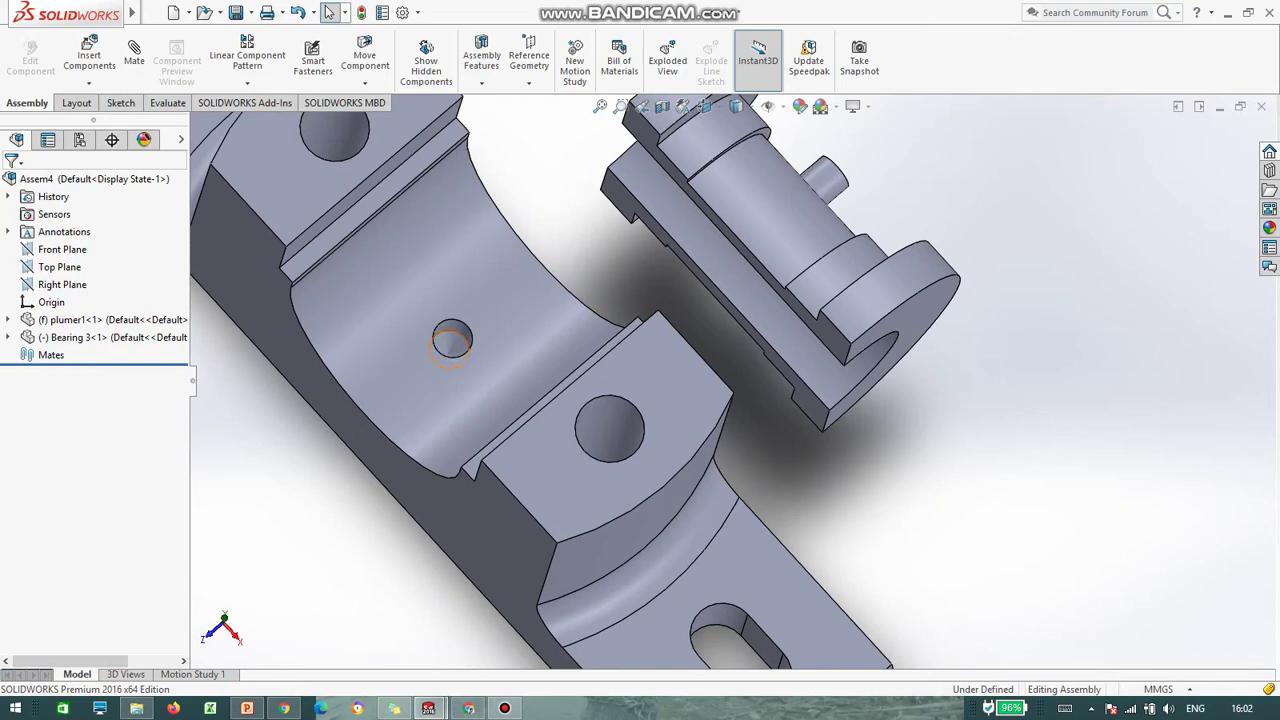
scroll(449, 347, "up", 5)
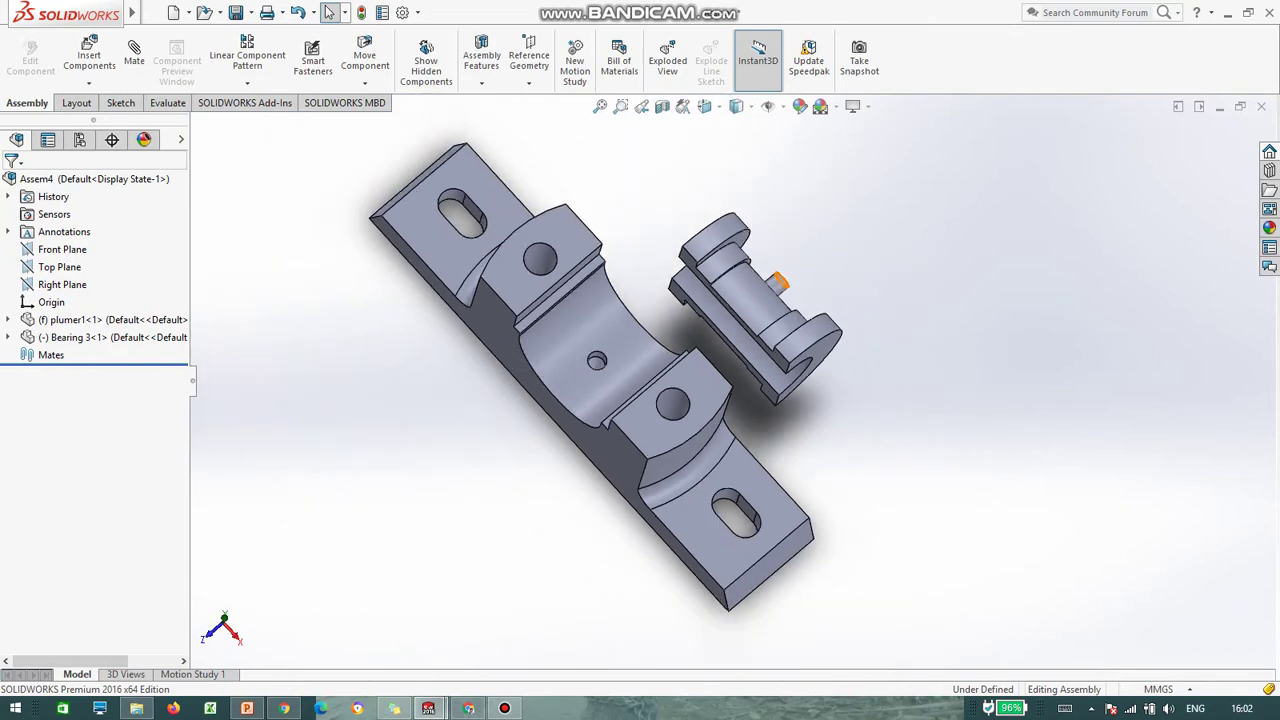
middle_click_drag(677, 297, 680, 235)
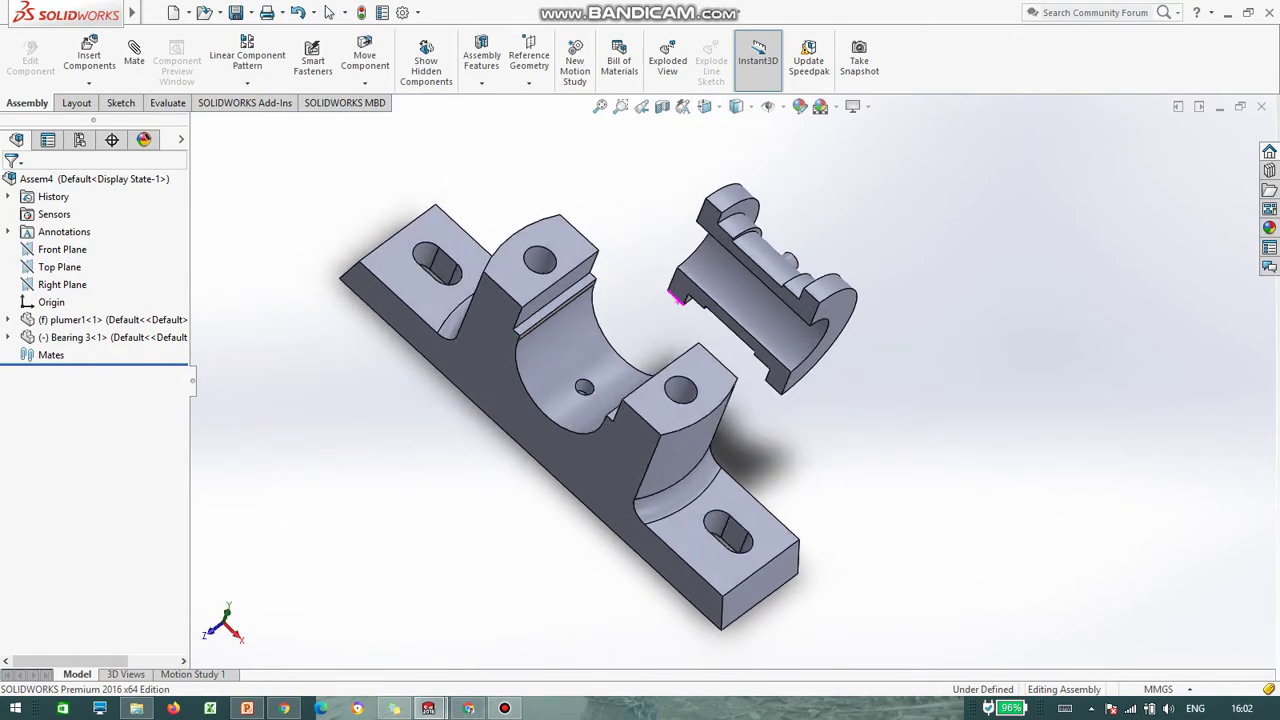
scroll(680, 235, "up", 2)
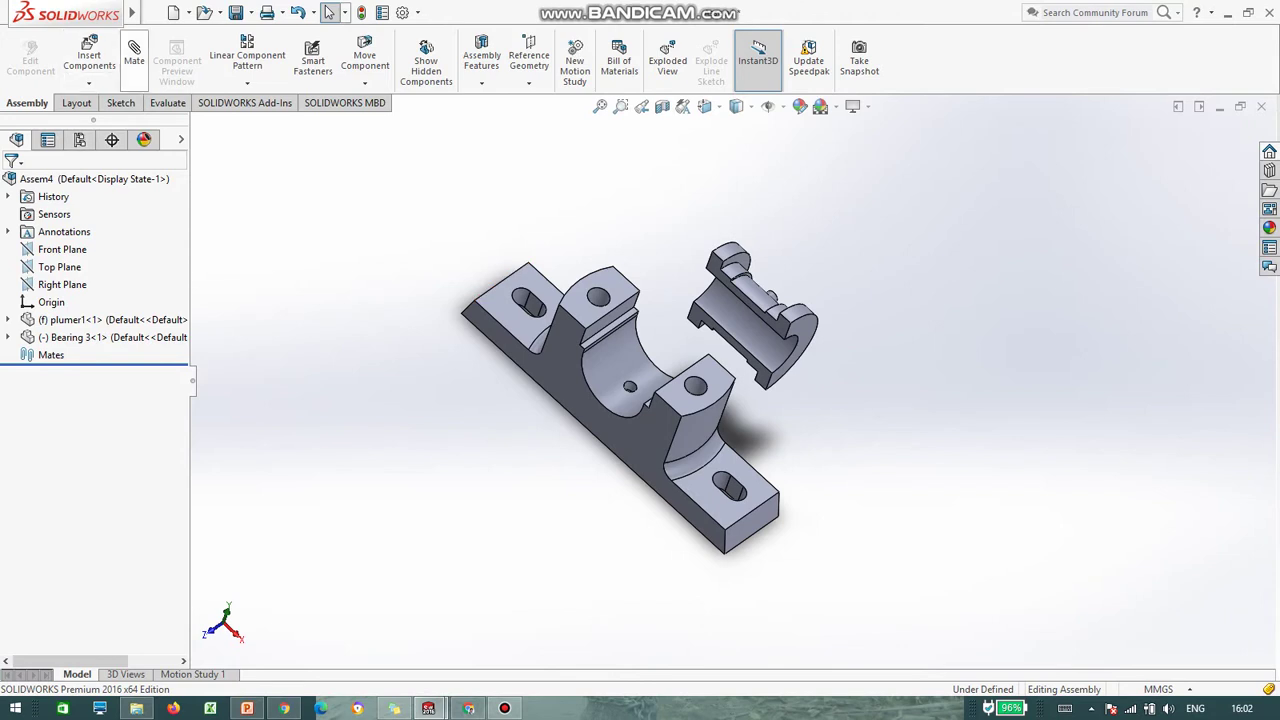
Step: Add a concentric mate between the base's curved seat and the inner cylindrical face of Bearing 3
left_click(134, 61)
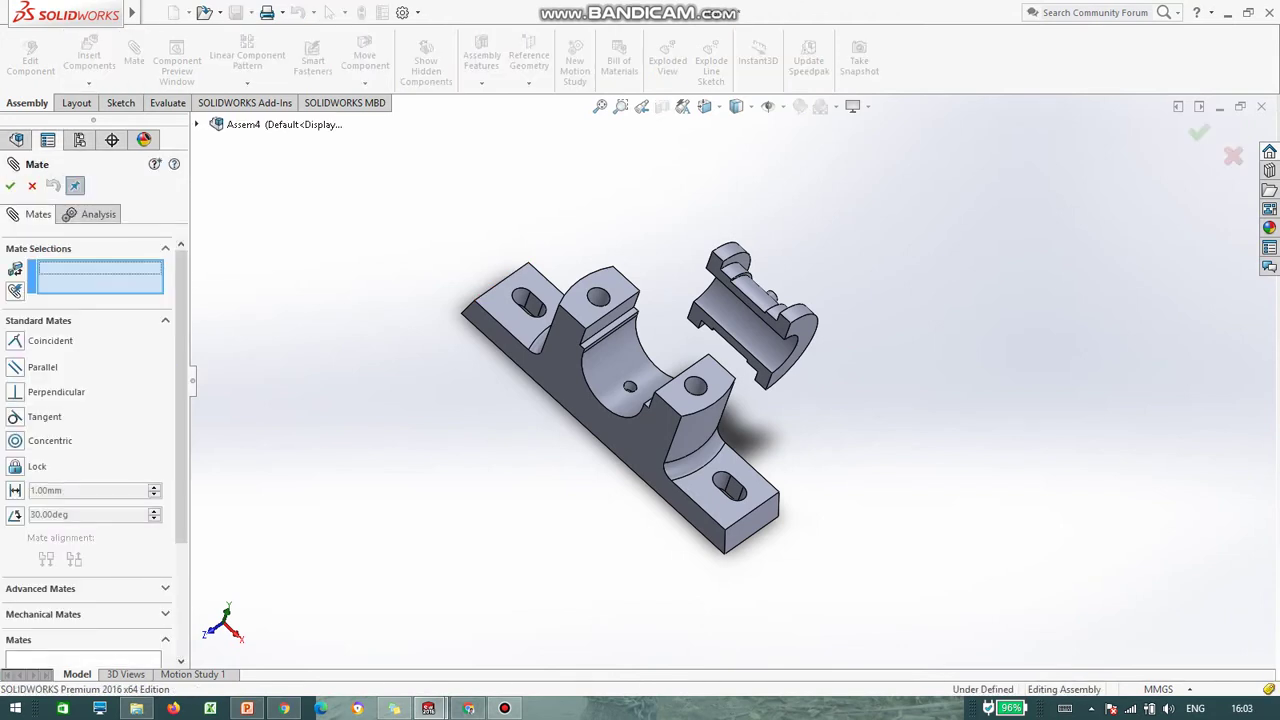
left_click(620, 385)
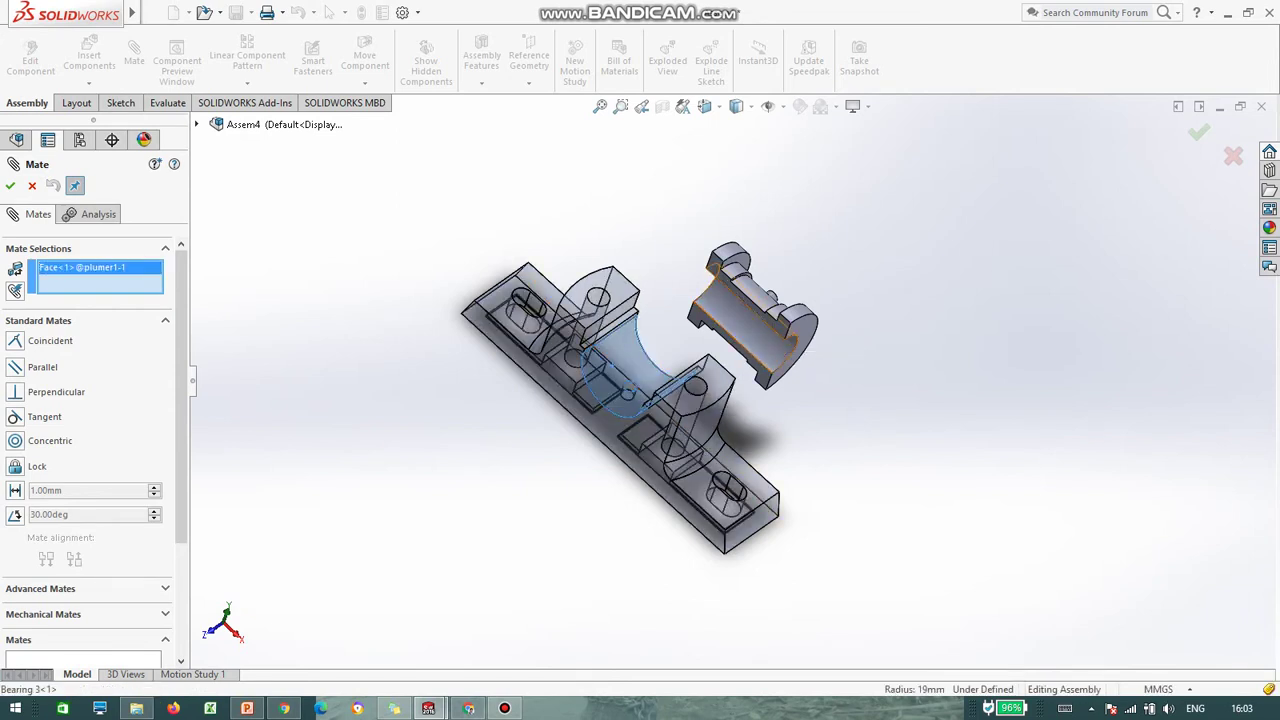
left_click(745, 345)
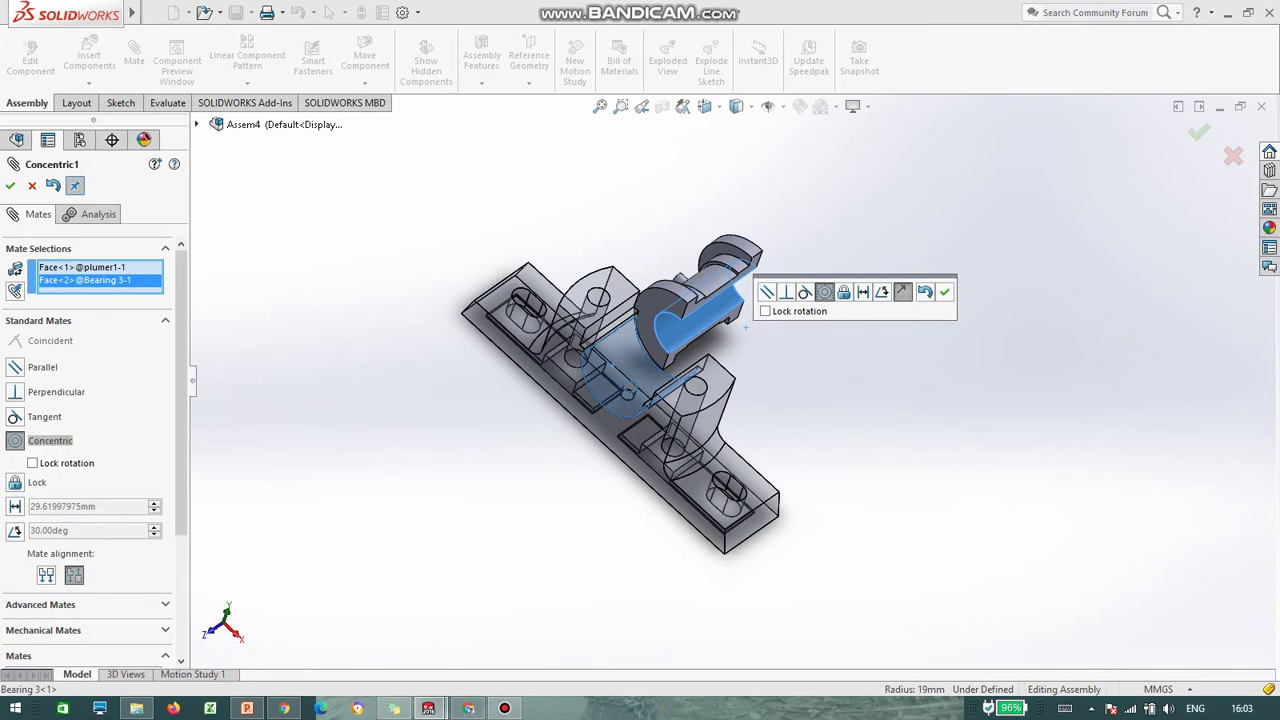
left_click(944, 292)
Step: Set up a concentric mate between the Bearing 3 locating pin and the small hole in the base's seat
middle_click_drag(672, 190, 678, 274)
scroll(678, 274, "down", 5)
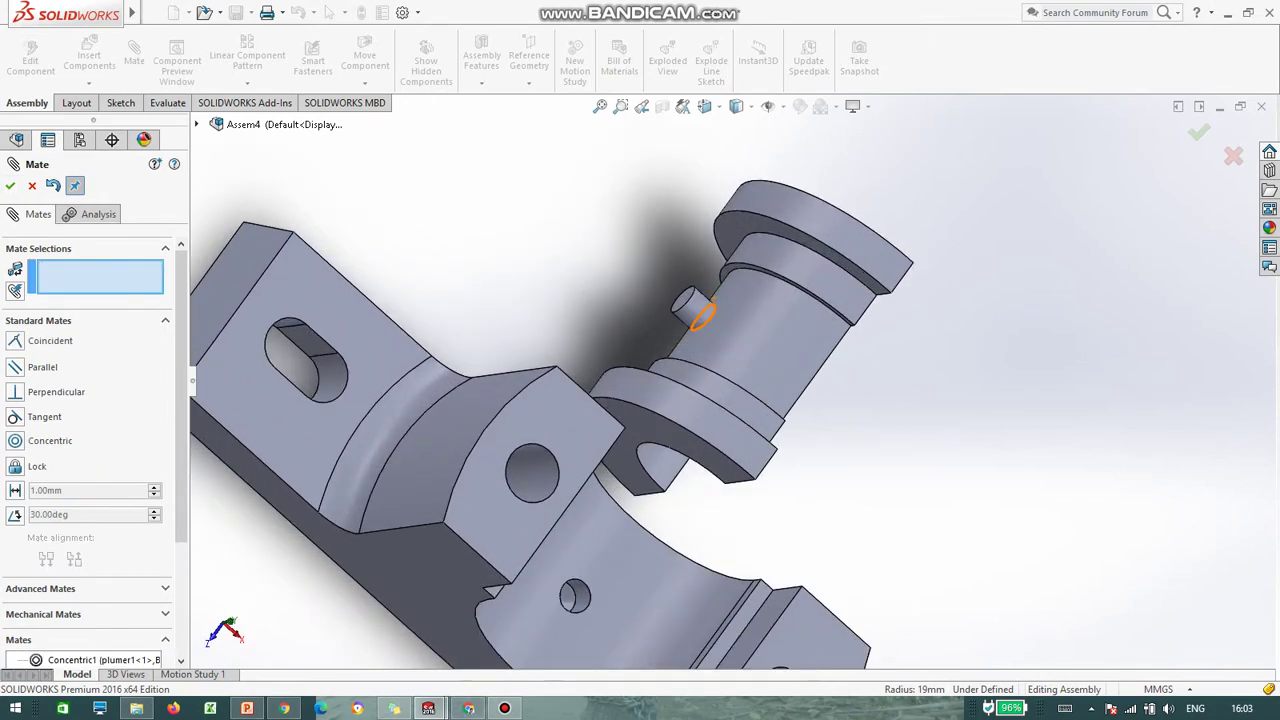
left_click(694, 308)
scroll(736, 384, "up", 4)
scroll(648, 506, "down", 3)
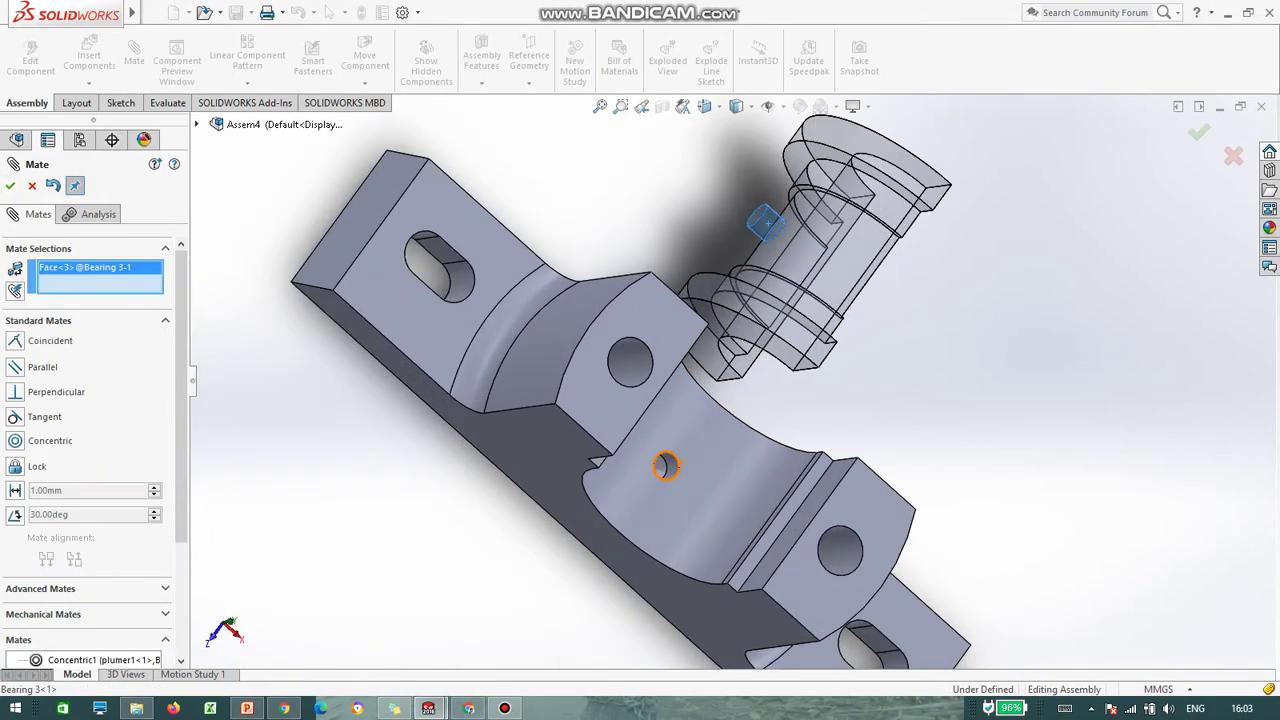
left_click(664, 465)
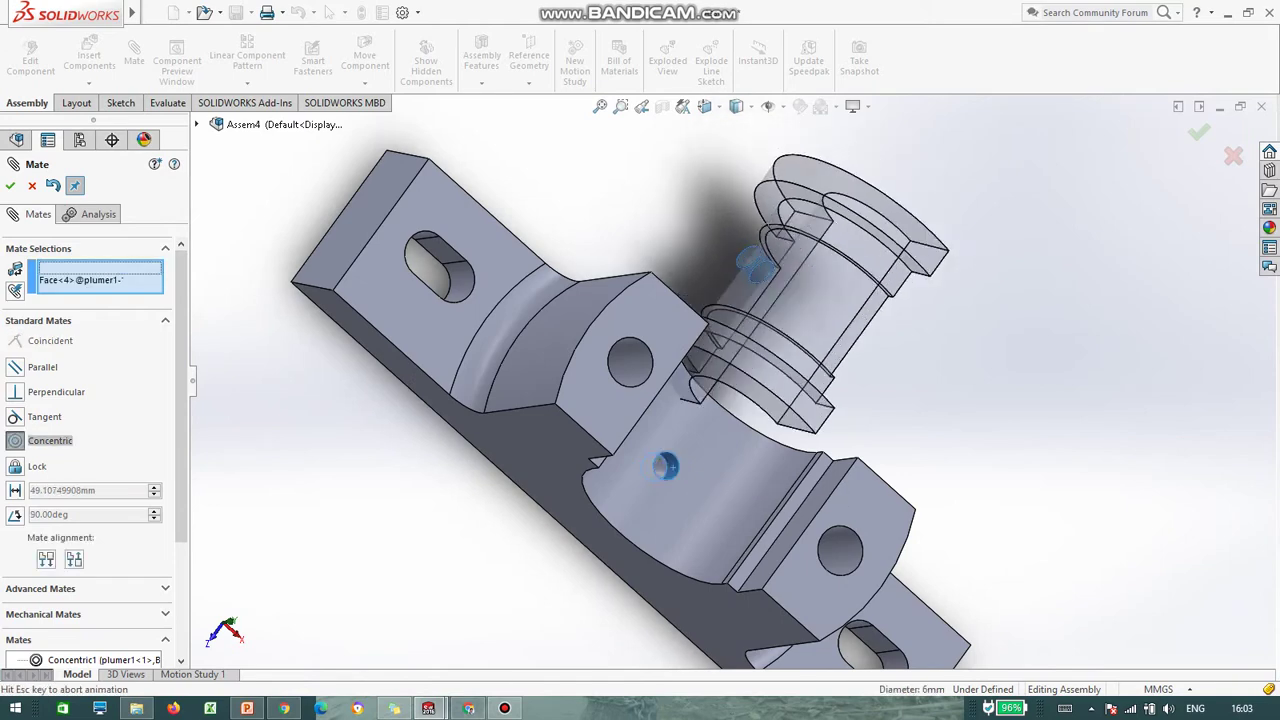
scroll(748, 304, "up", 4)
middle_click_drag(748, 304, 746, 262)
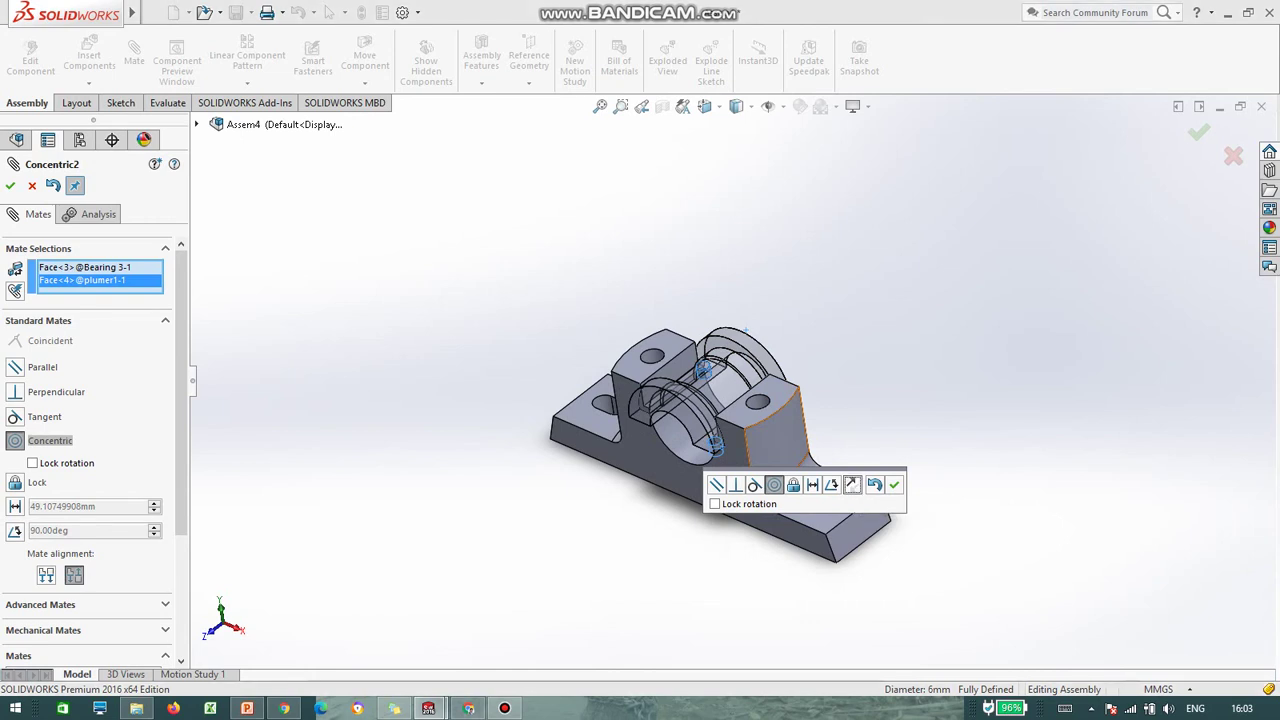
Step: Flip the pin mate's alignment so Bearing 3 sits inside the base, and finish mating
left_click(851, 485)
middle_click_drag(850, 430, 905, 422)
middle_click_drag(701, 321, 705, 315)
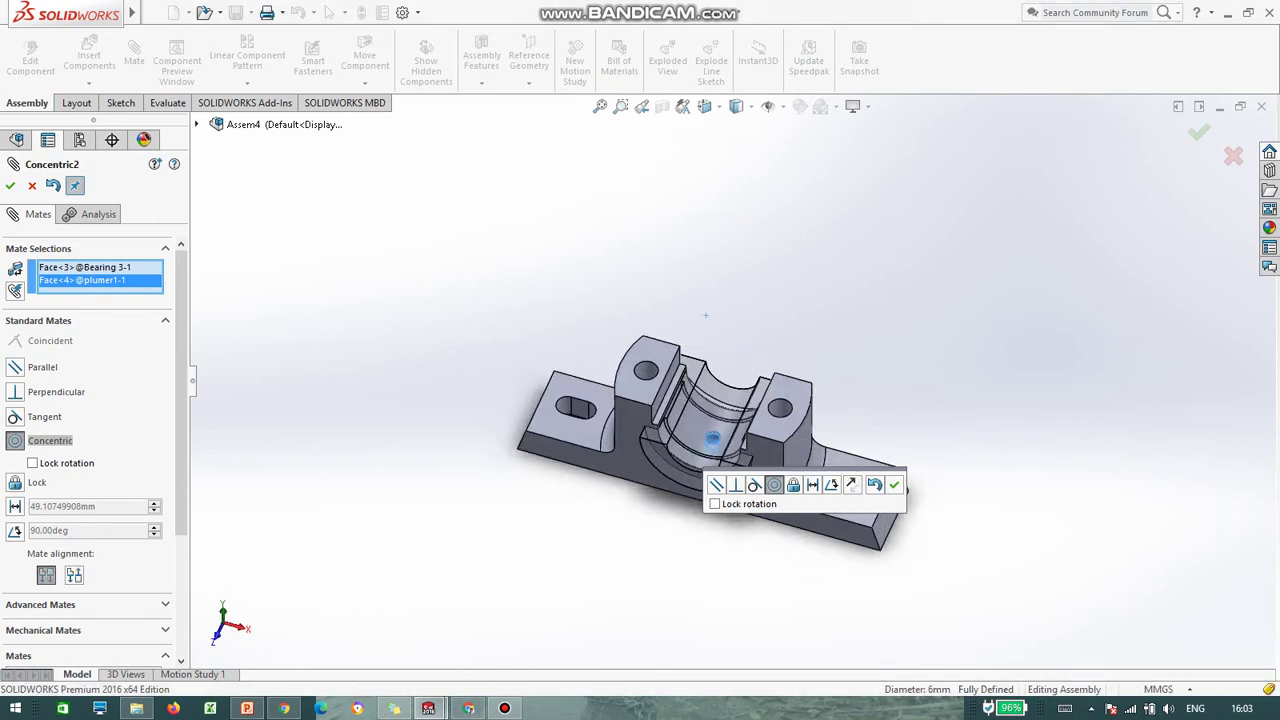
left_click(10, 186)
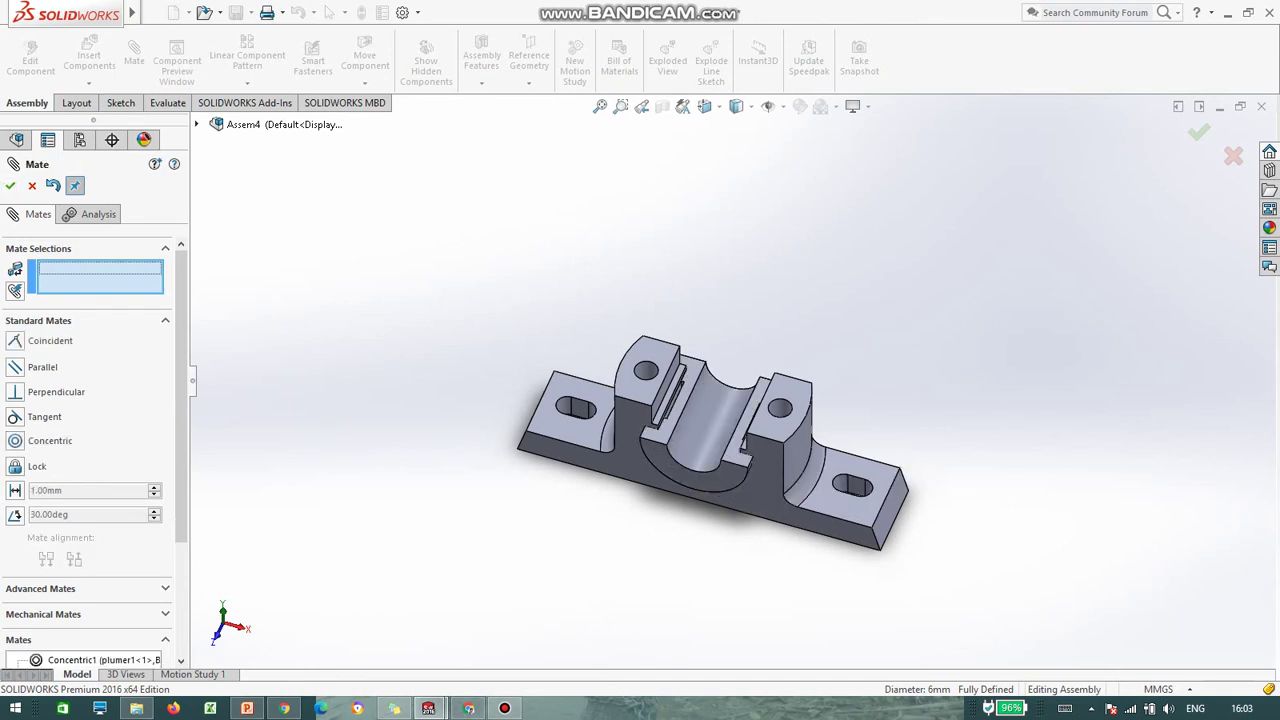
left_click(10, 186)
Step: Insert the Bearing 4 part and place it above the seated lower bearing half
left_click(89, 54)
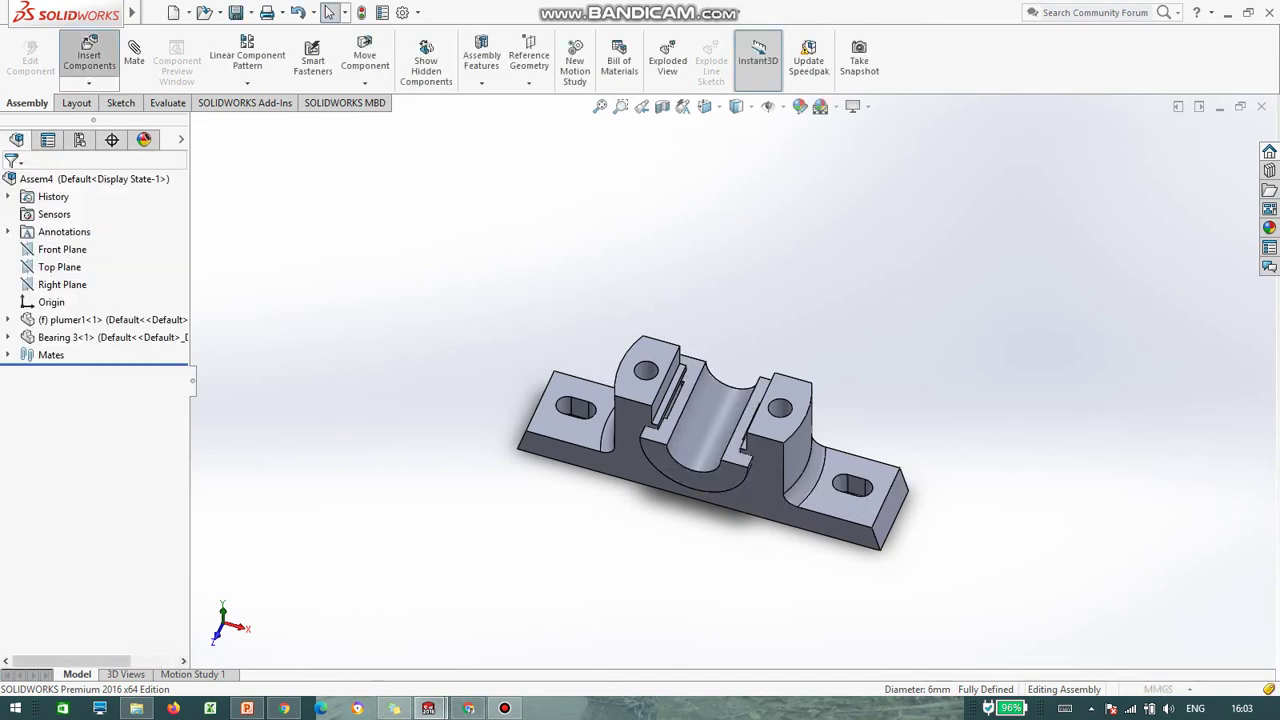
left_click(91, 461)
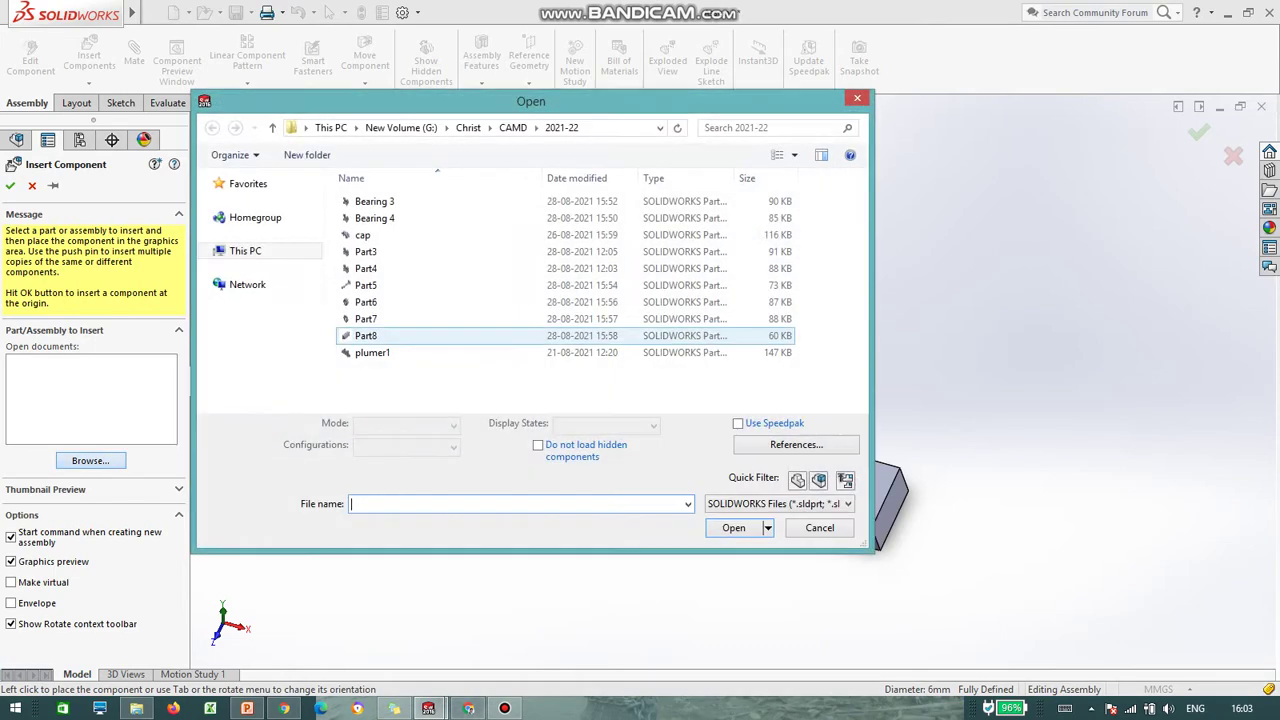
left_click(375, 218)
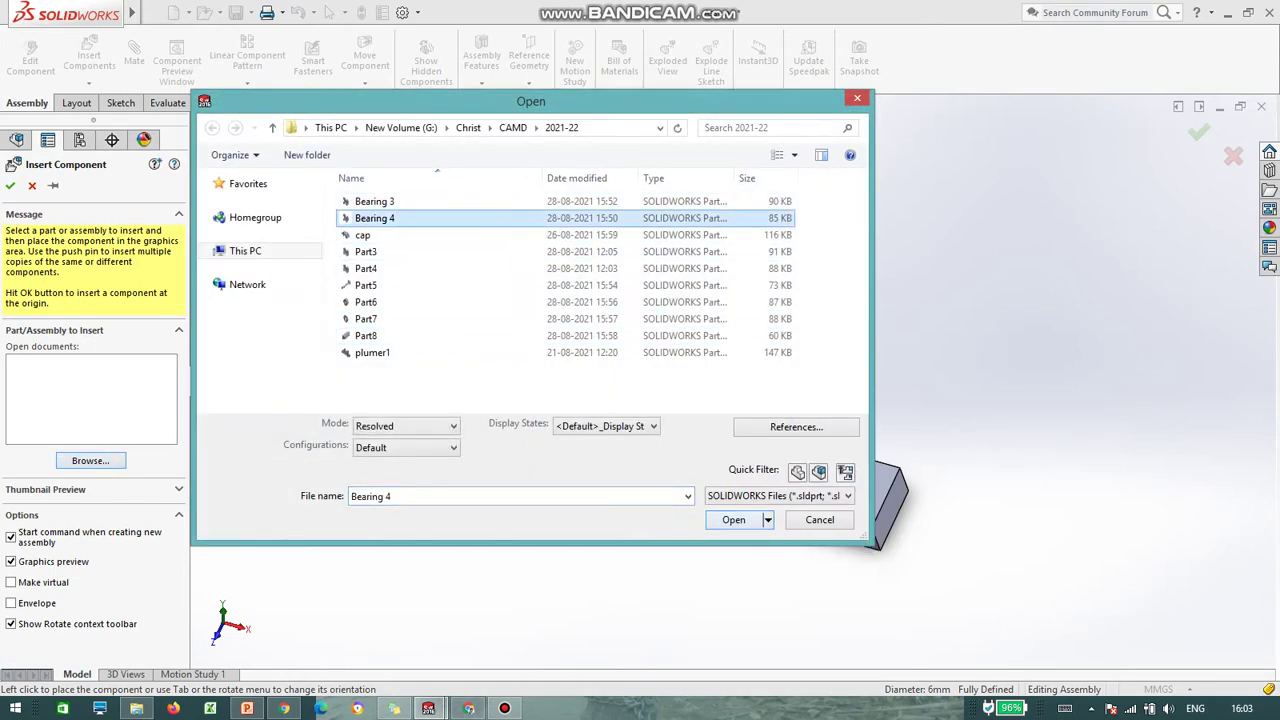
left_click(733, 520)
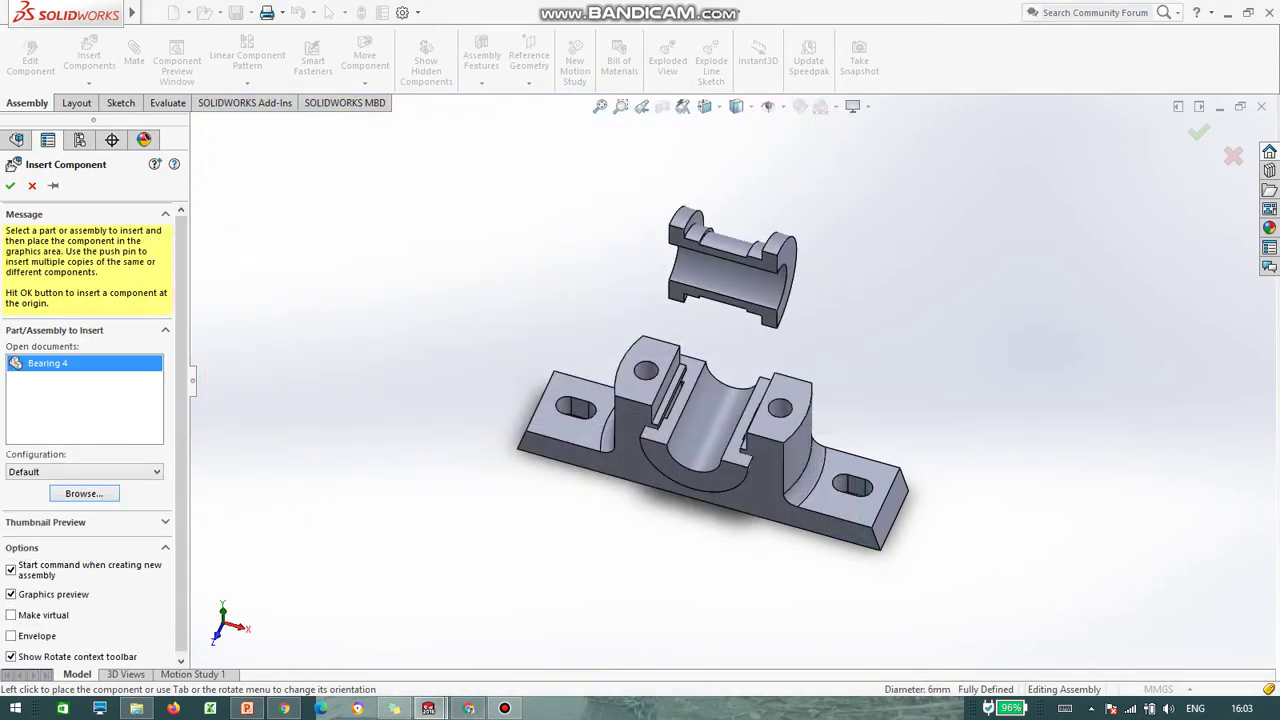
left_click(733, 267)
Step: Add a concentric mate between the inner cylindrical faces of Bearing 4 and Bearing 3
left_click(134, 60)
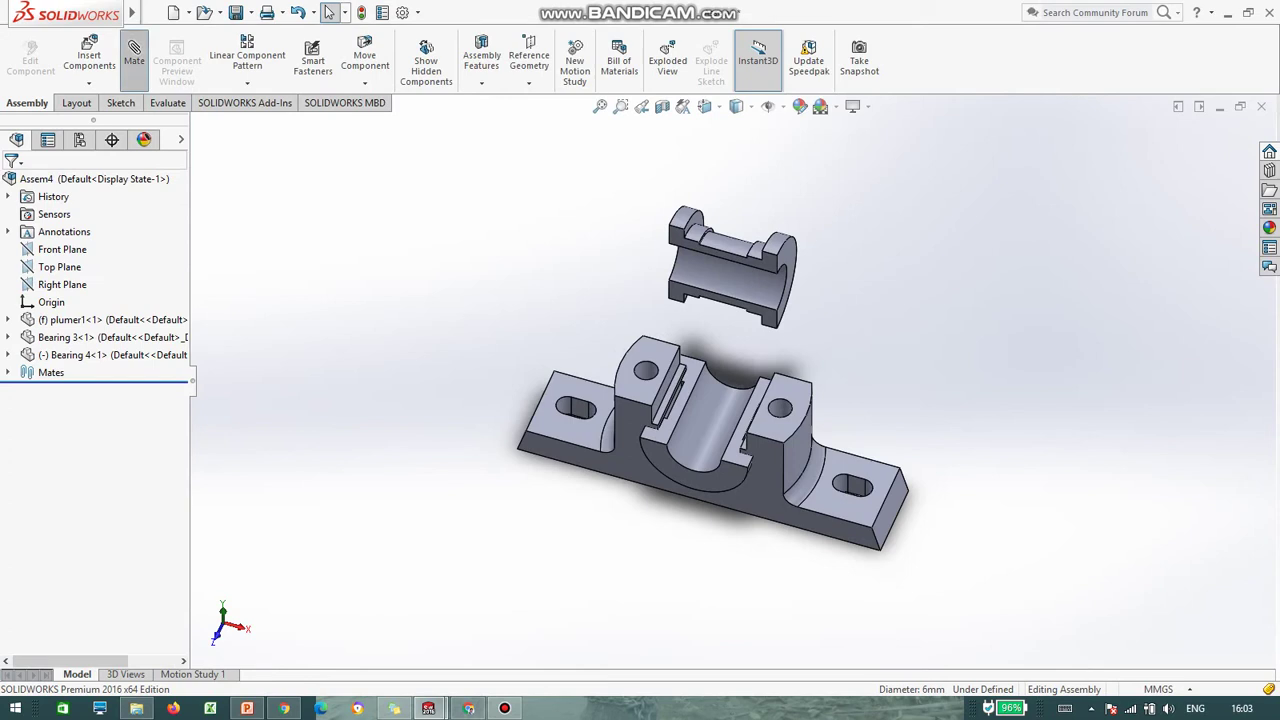
left_click(762, 291)
left_click(701, 417)
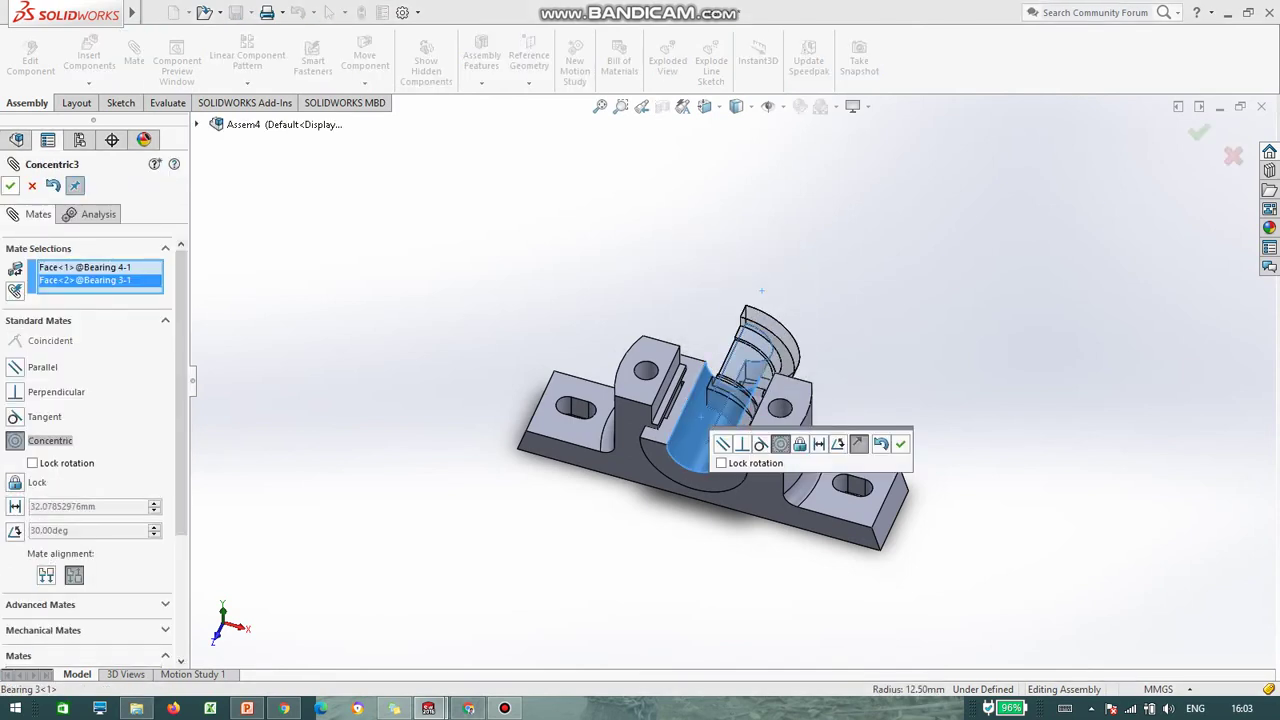
left_click(901, 444)
Step: Add a coincident mate between the flat split faces of Bearing 4 and Bearing 3
middle_click_drag(901, 444, 690, 395)
scroll(742, 308, "down", 4)
left_click(757, 400)
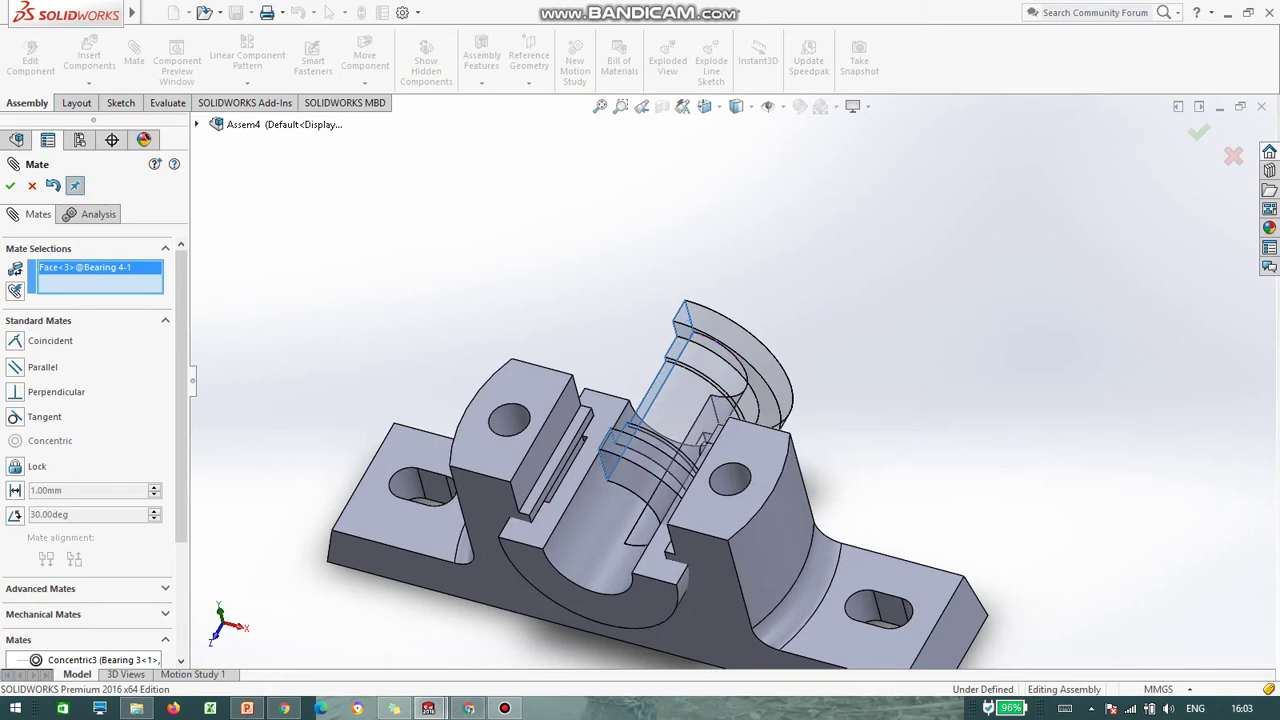
left_click(583, 440)
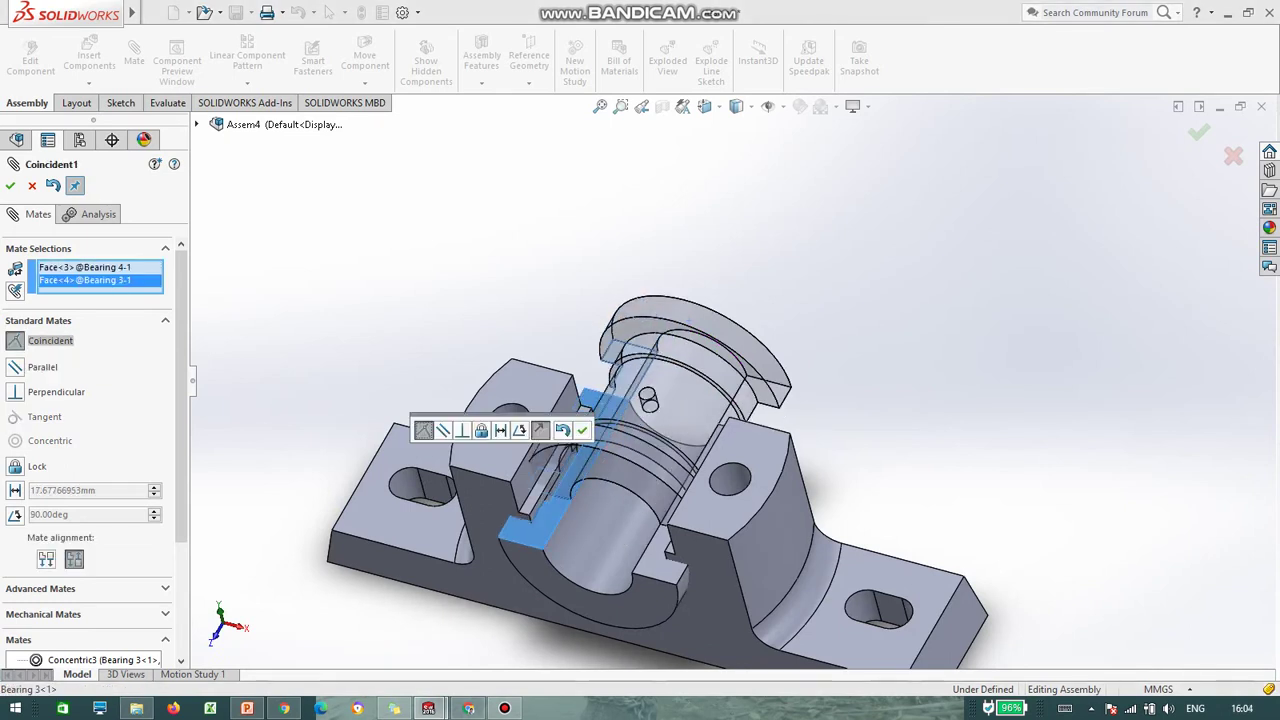
left_click(10, 186)
Step: Add a coincident mate between the front end faces of Bearing 4 and Bearing 3, and finish mating
middle_click_drag(775, 455, 780, 401)
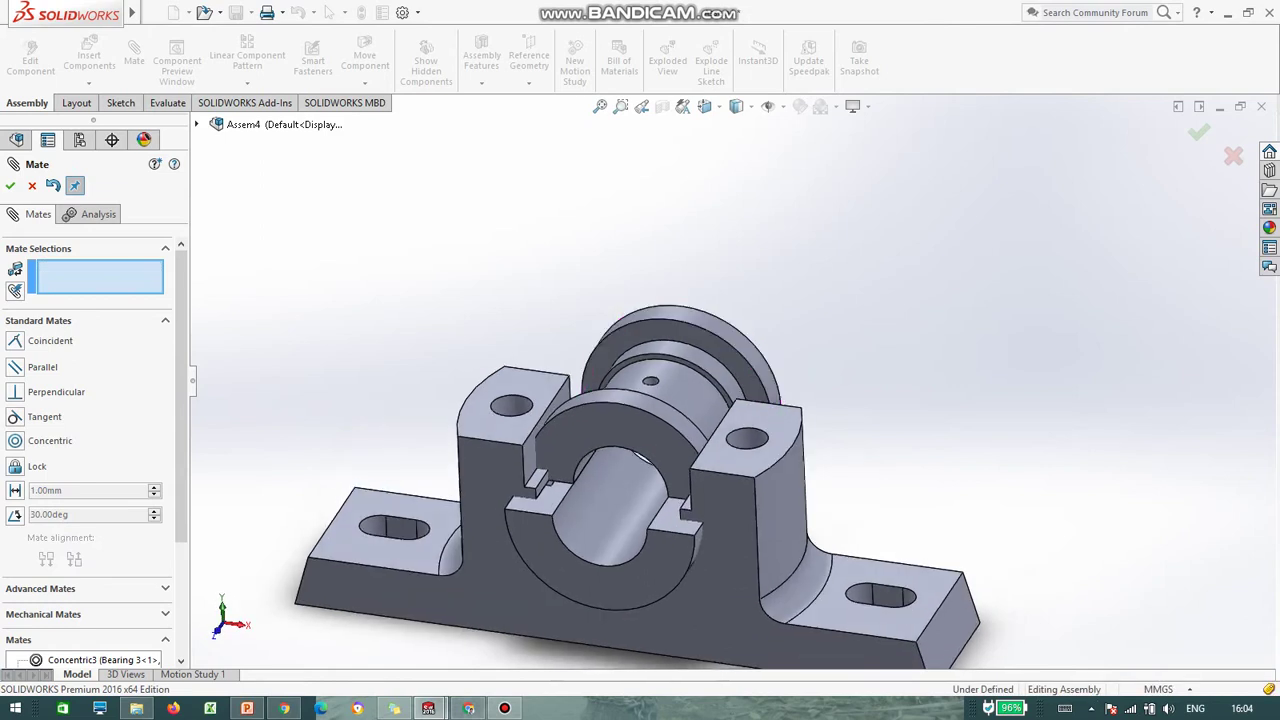
left_click(559, 453)
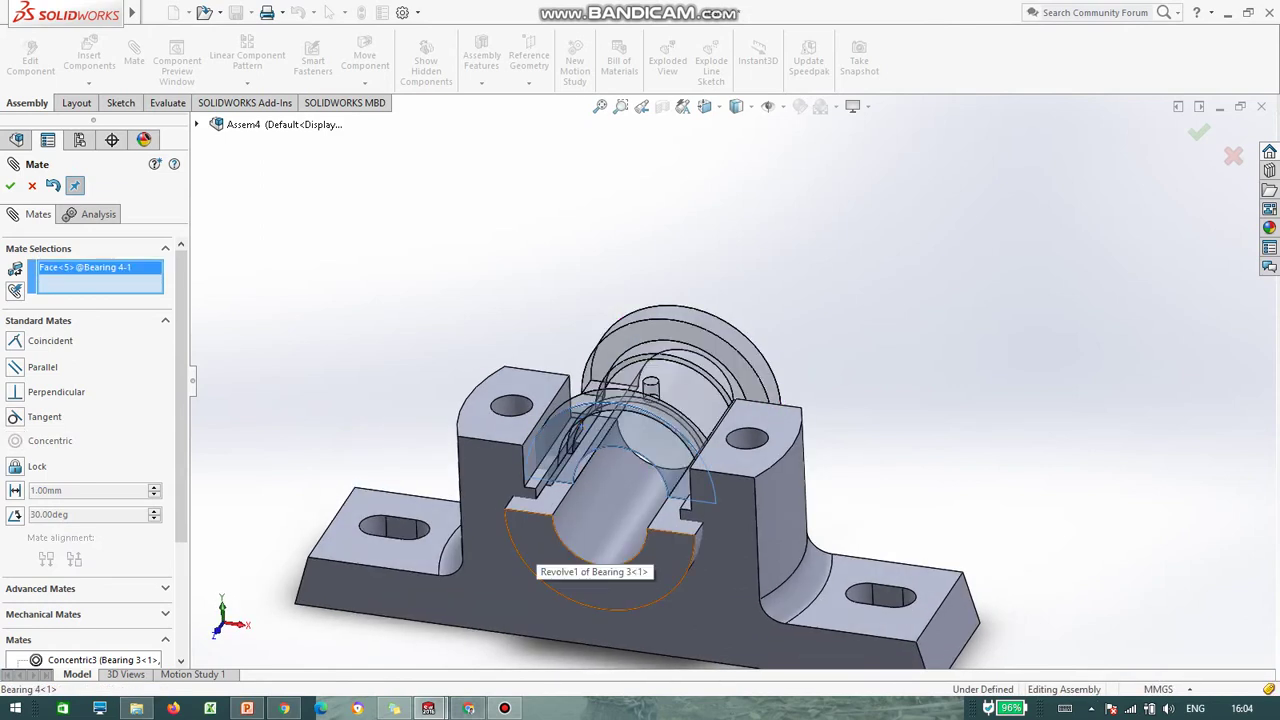
left_click(536, 539)
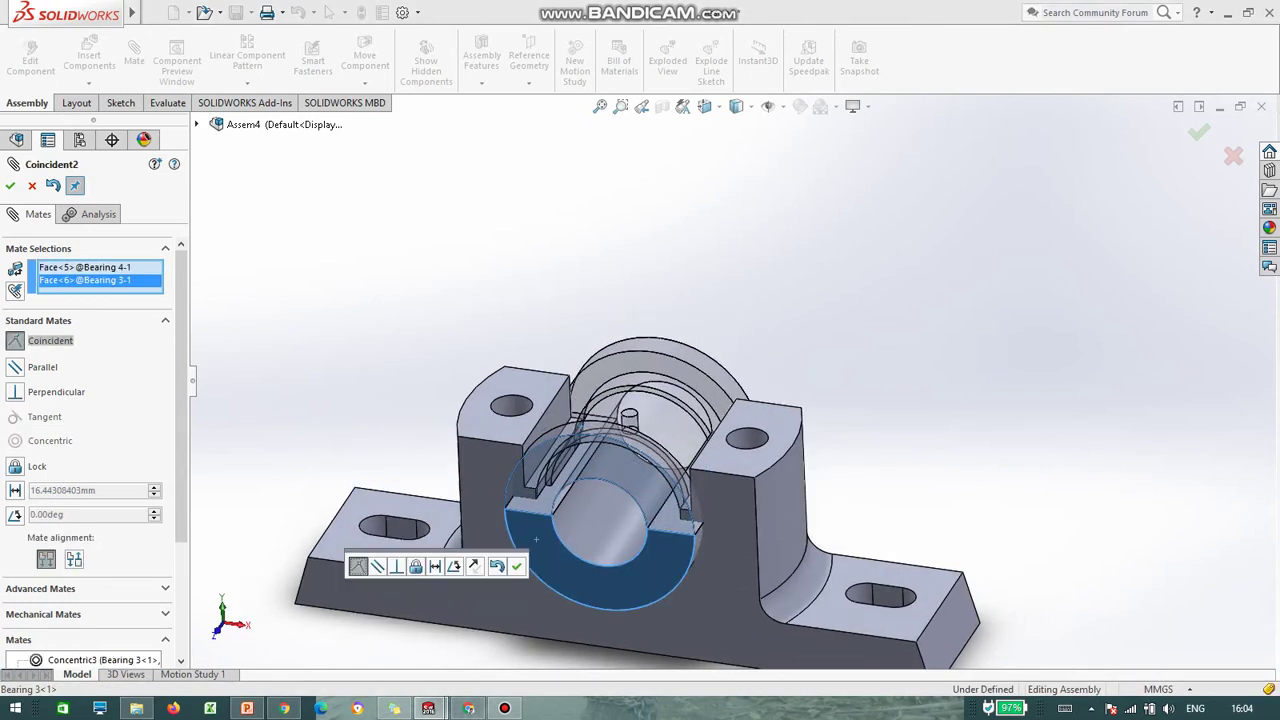
left_click(10, 186)
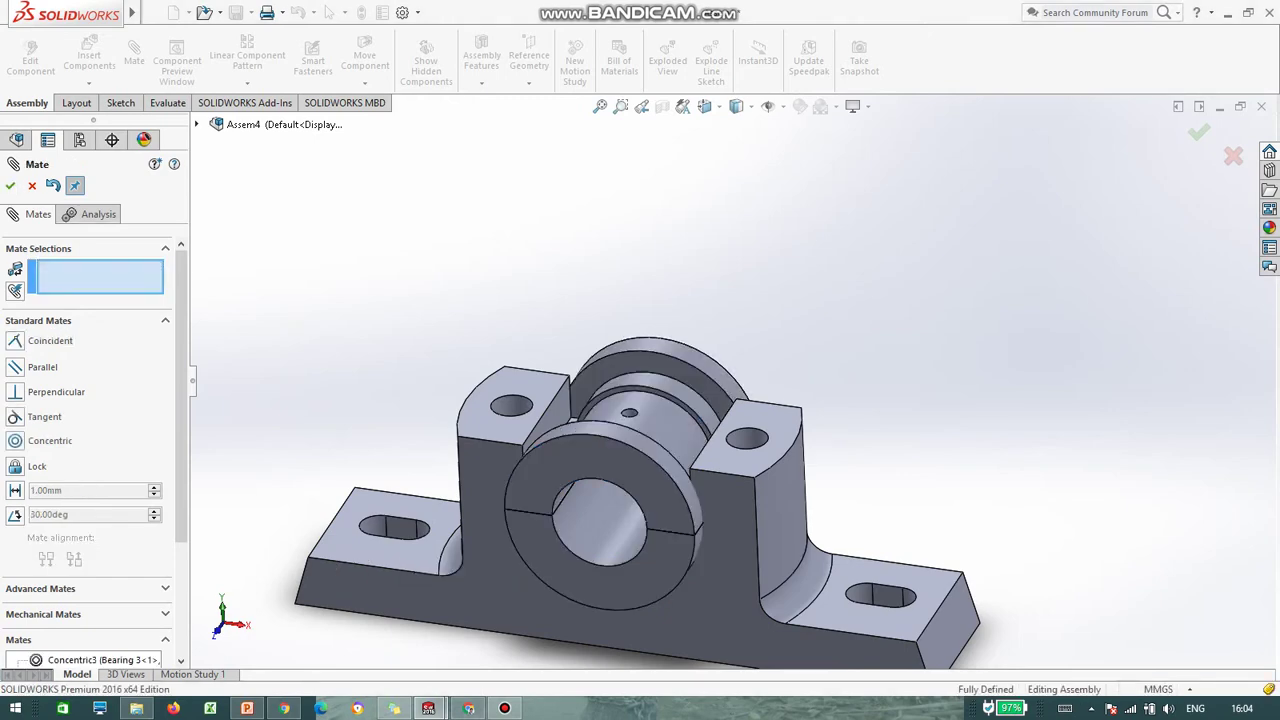
middle_click_drag(680, 420, 605, 420)
left_click(10, 186)
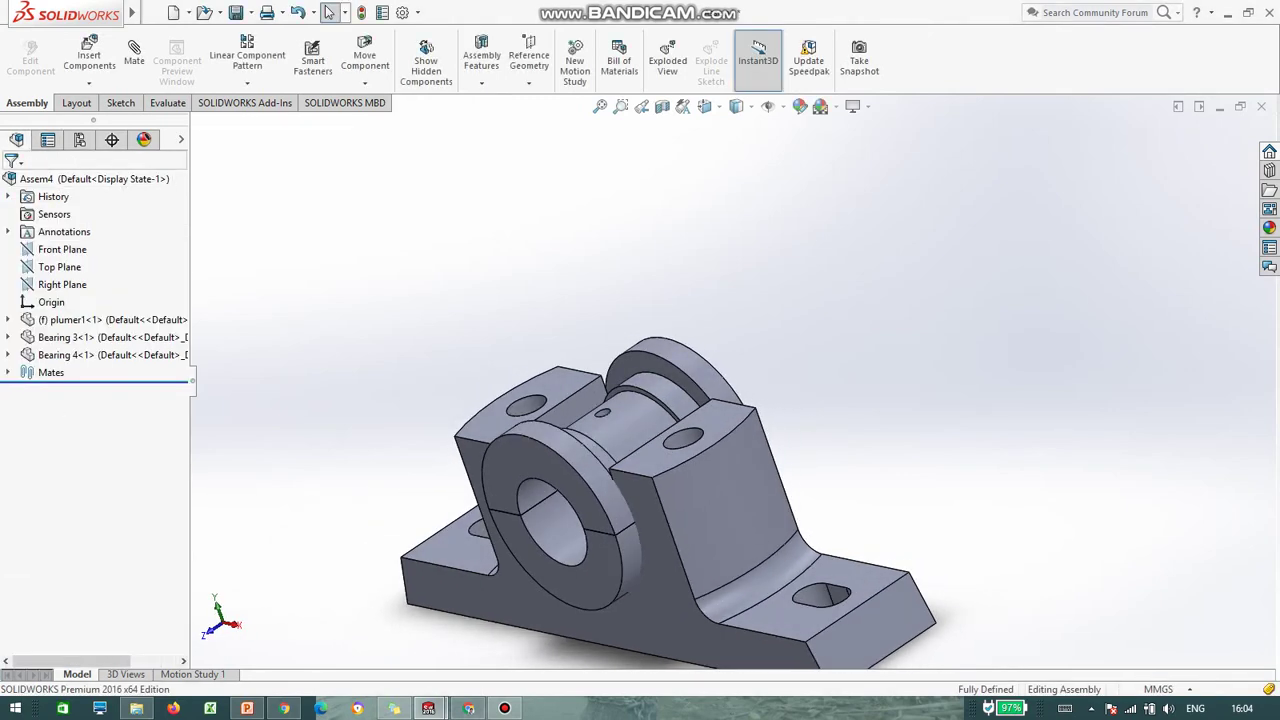
Step: Insert the cap part and place it above the assembled bearing halves and base
scroll(735, 400, "up", 4)
middle_click_drag(680, 440, 760, 450)
left_click(89, 52)
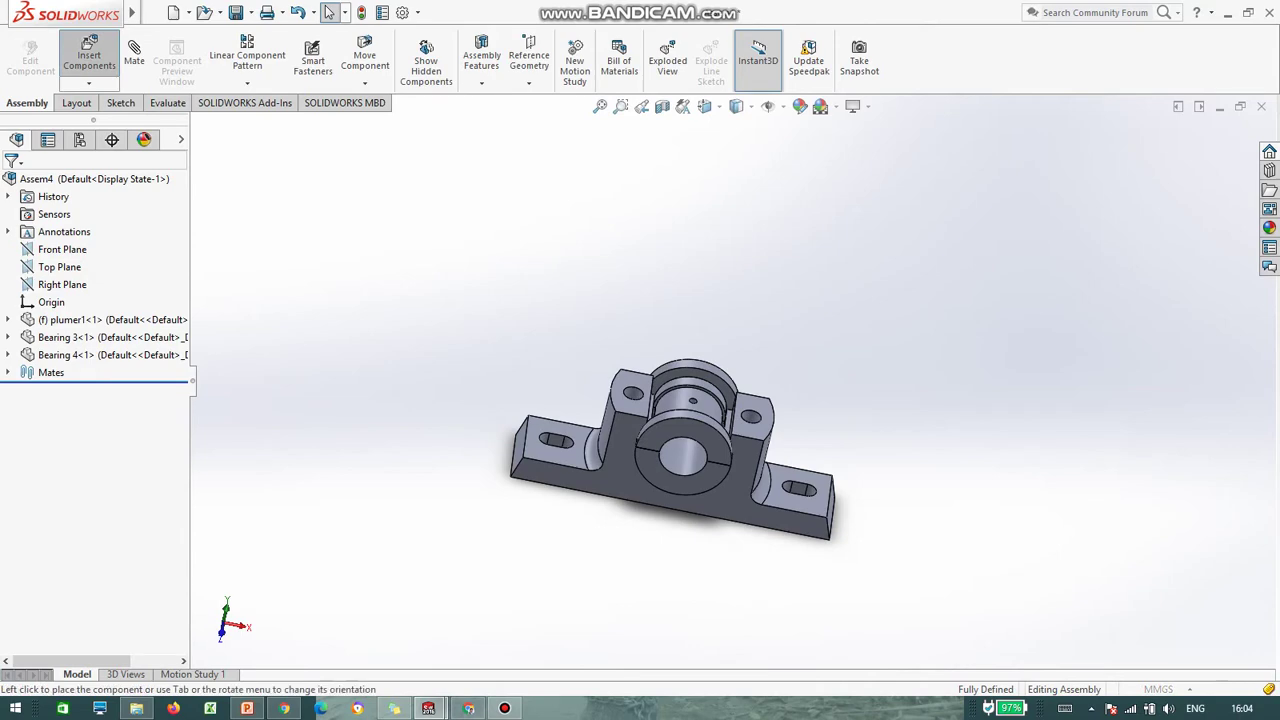
left_click(90, 460)
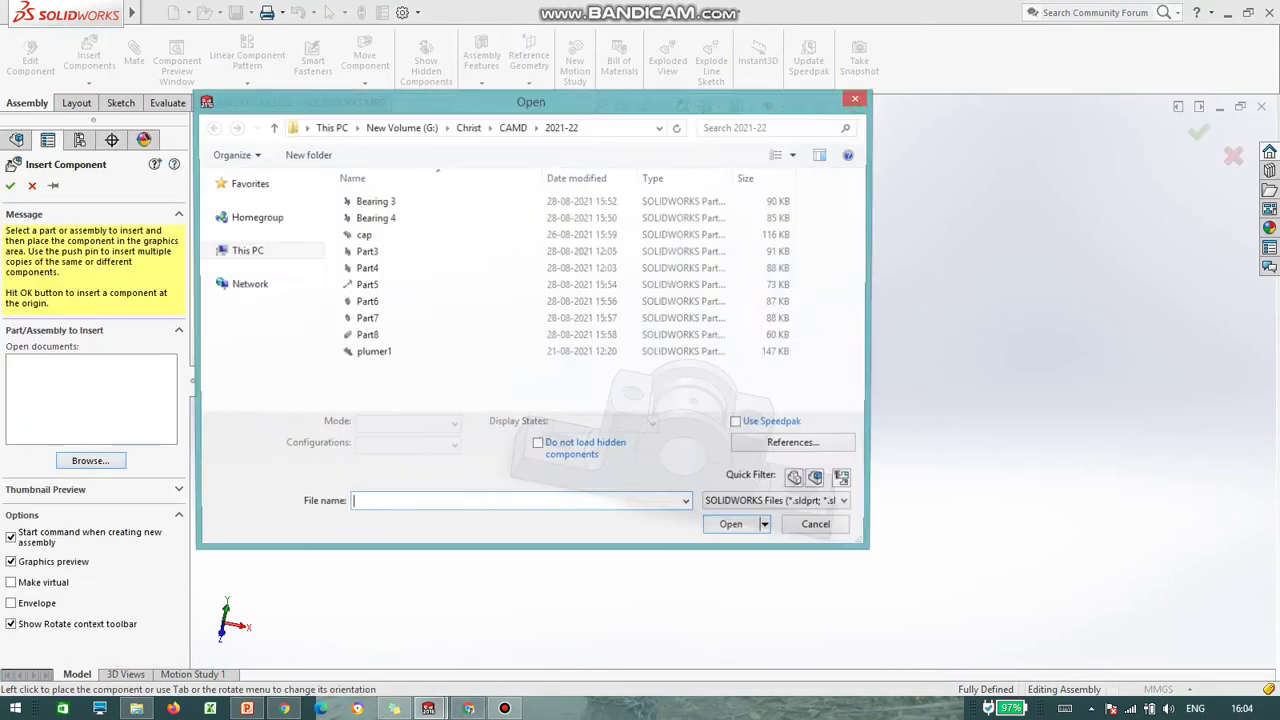
left_click(362, 235)
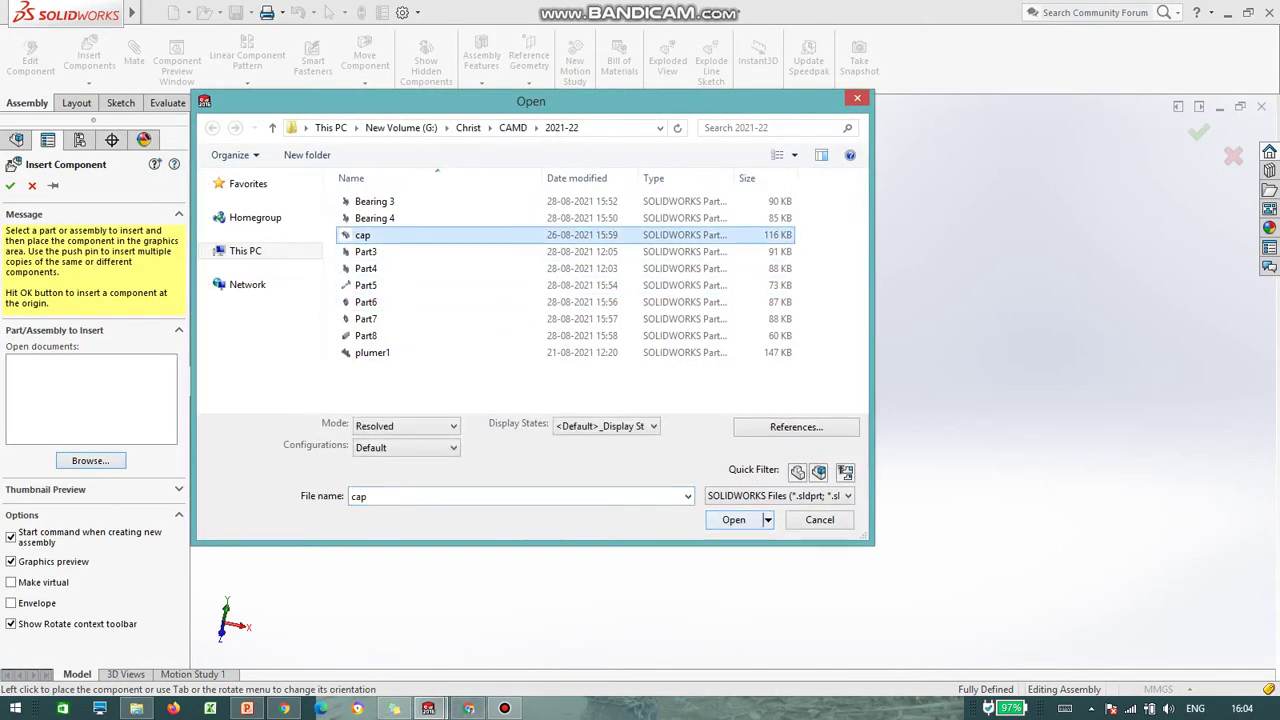
left_click(734, 520)
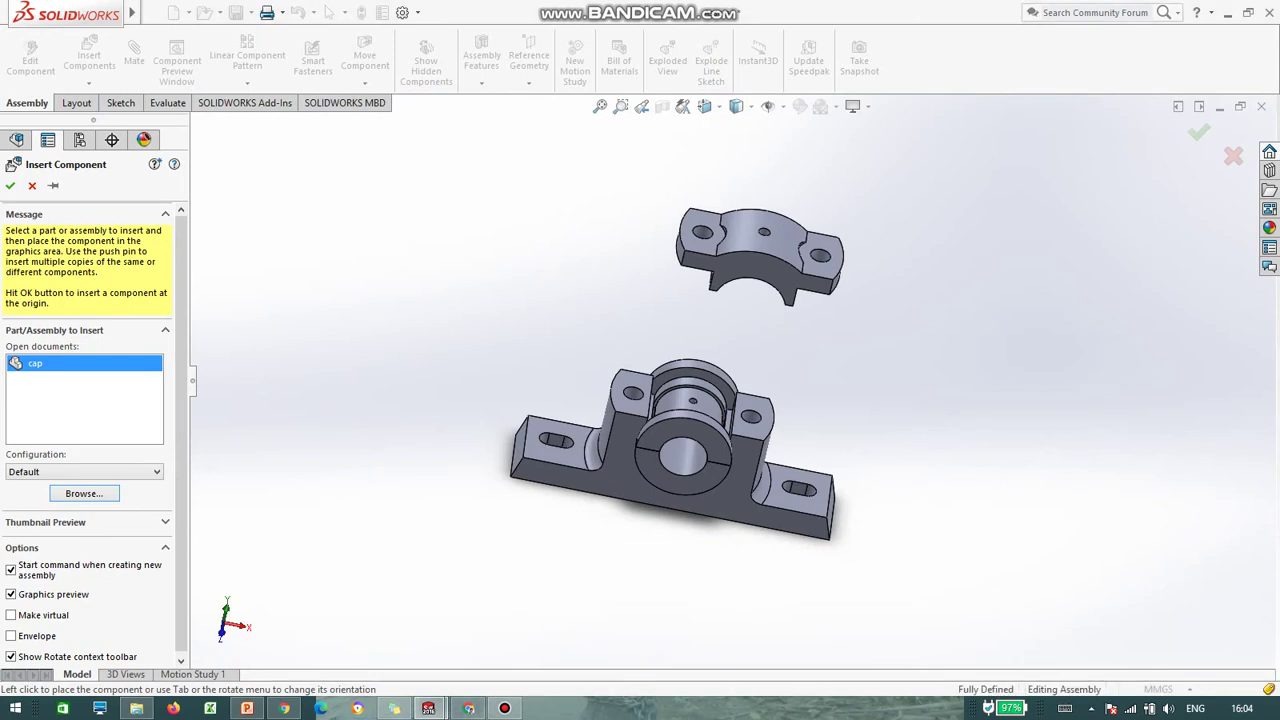
left_click(760, 257)
middle_click_drag(760, 257, 736, 275)
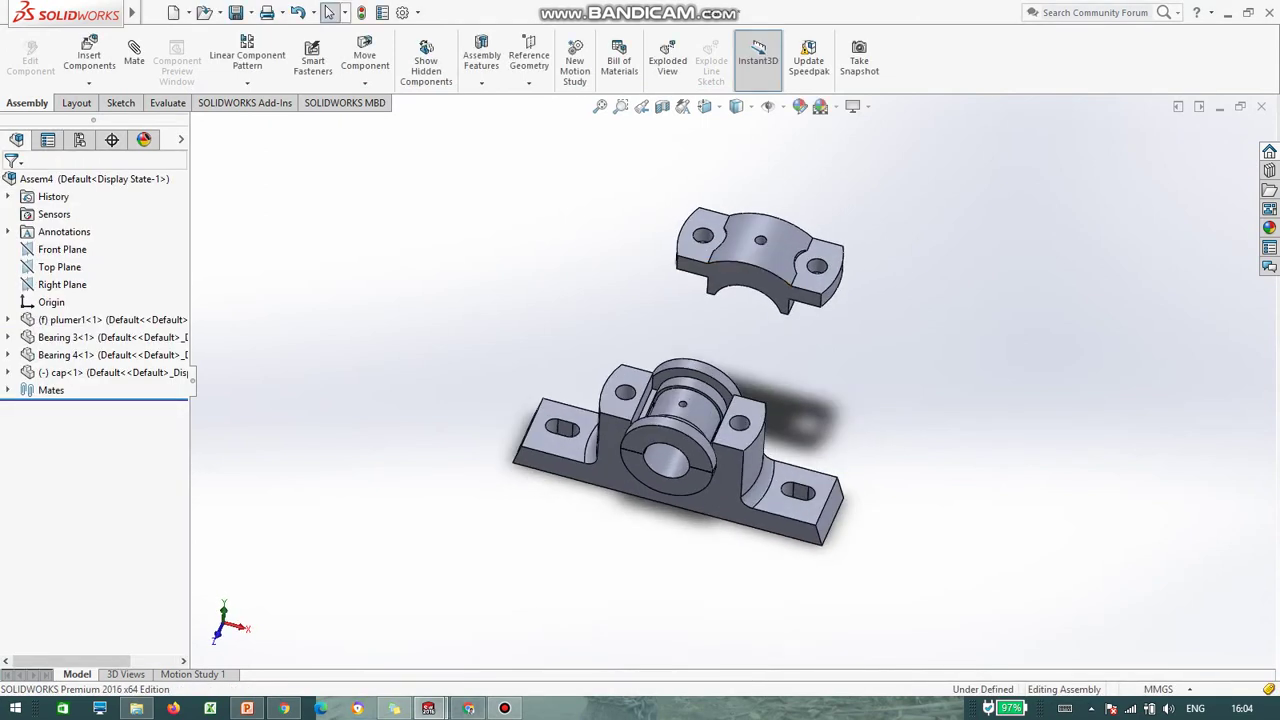
Step: Add a concentric mate between the cap's inner arc face and the outer cylindrical face of Bearing 4
scroll(652, 151, "down", 4)
scroll(735, 382, "up", 4)
middle_click_drag(735, 382, 745, 275)
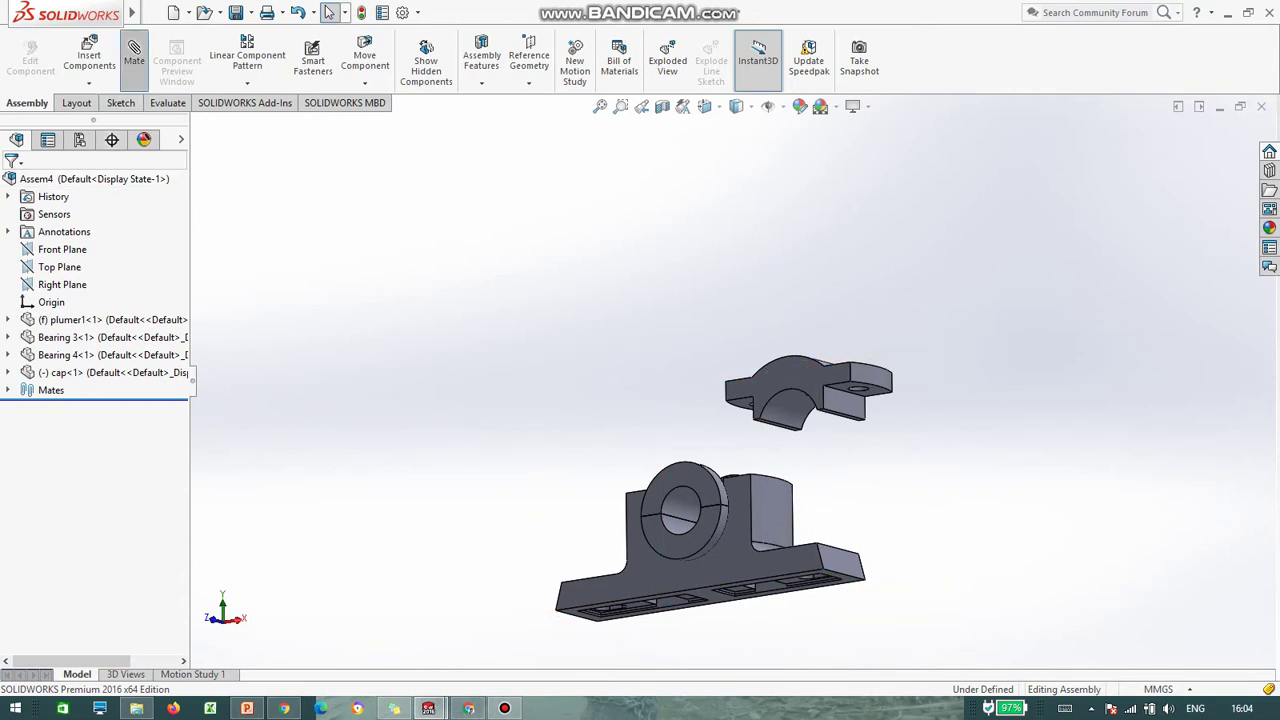
left_click(134, 52)
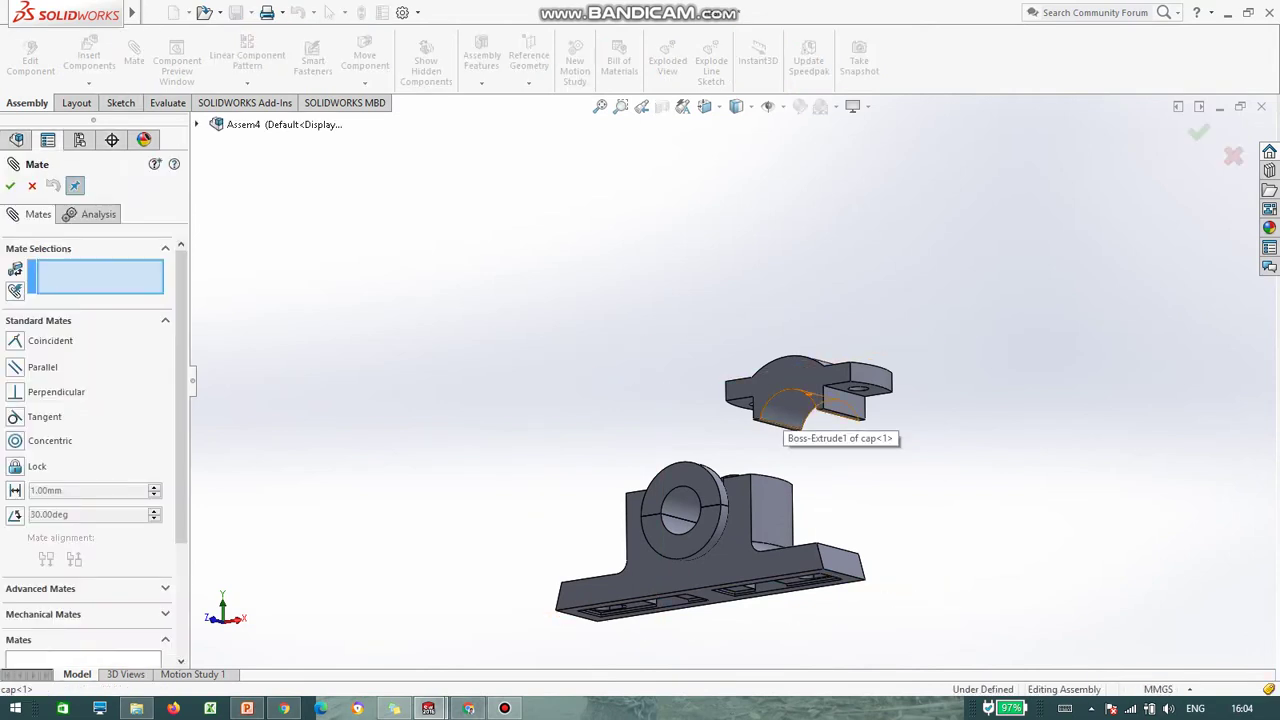
left_click(781, 411)
middle_click_drag(781, 411, 787, 530)
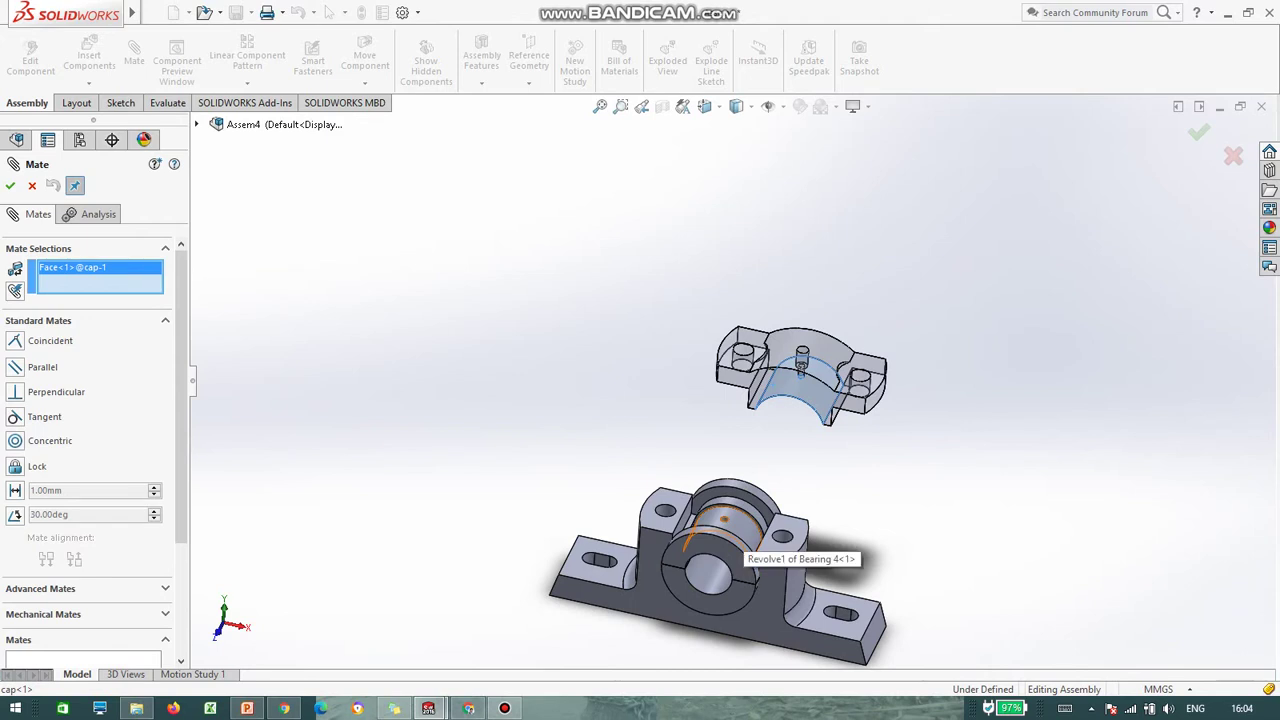
left_click(725, 545)
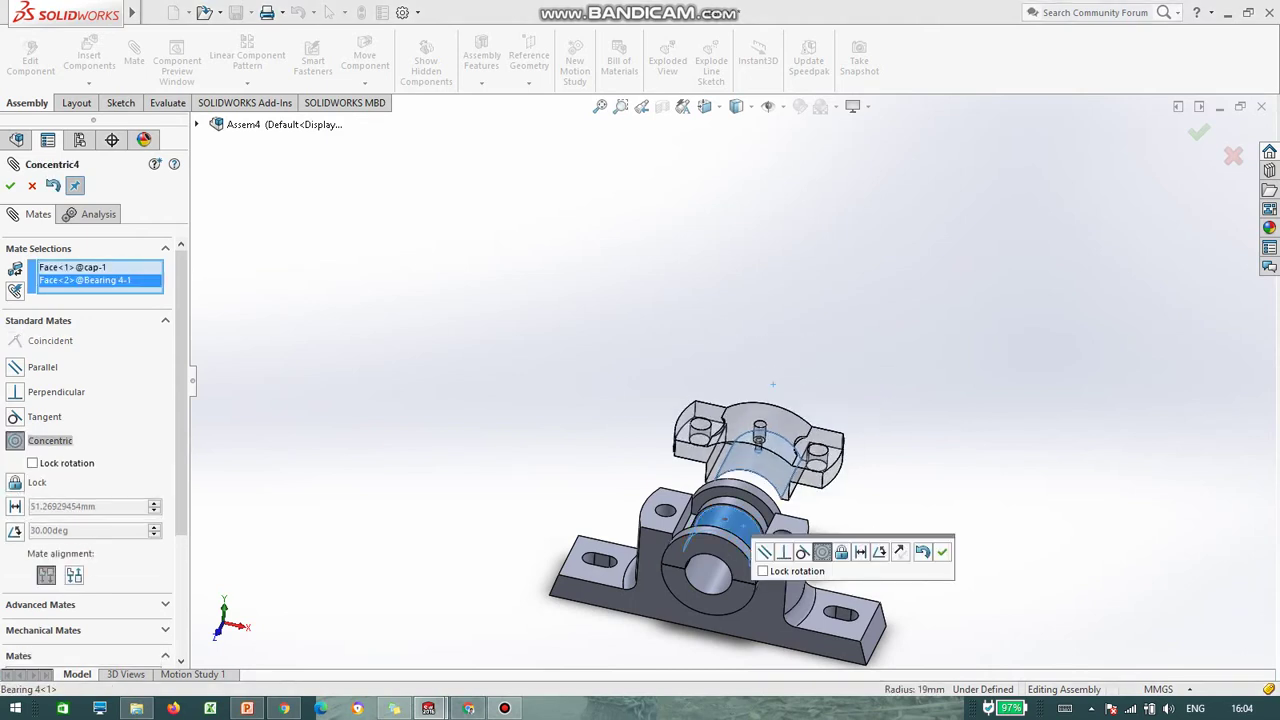
left_click(10, 187)
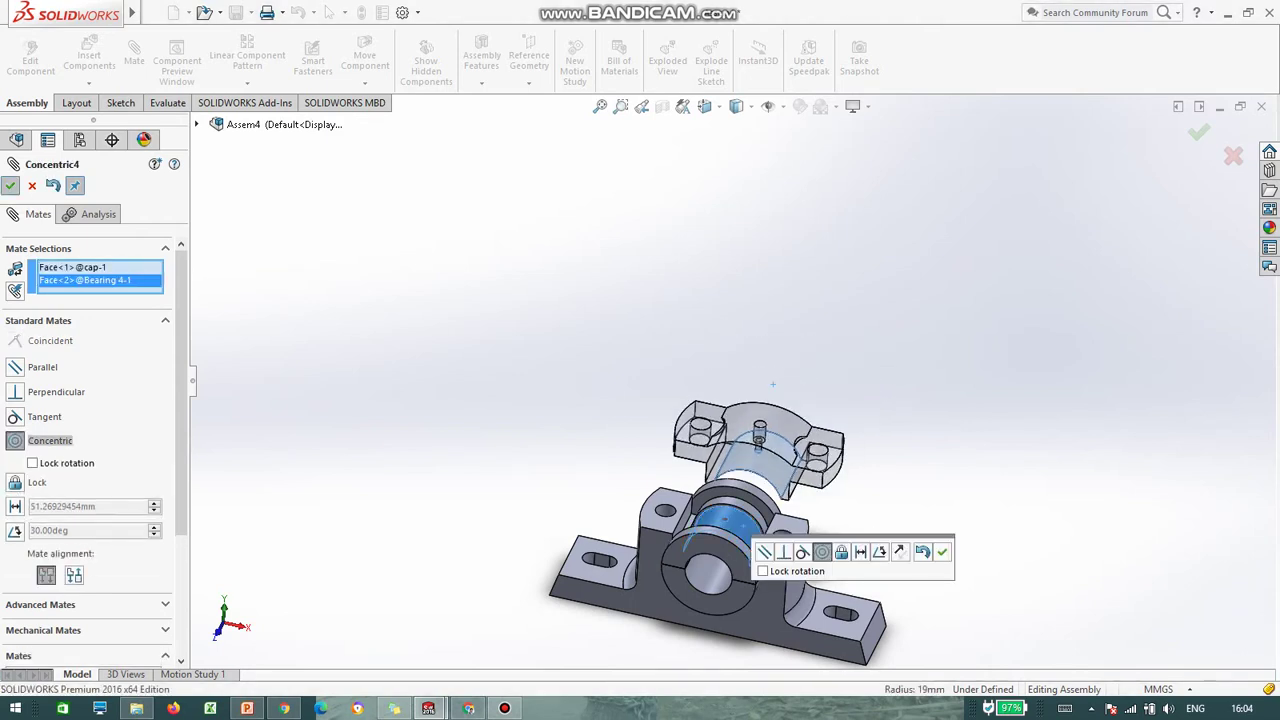
Step: Add a coincident mate between the cap's flat side face and the inner flange face of Bearing 4
middle_click_drag(600, 400, 555, 425)
mouse_move(715, 412)
middle_mouse_down()
mouse_move(782, 404)
mouse_move(736, 406)
middle_mouse_up()
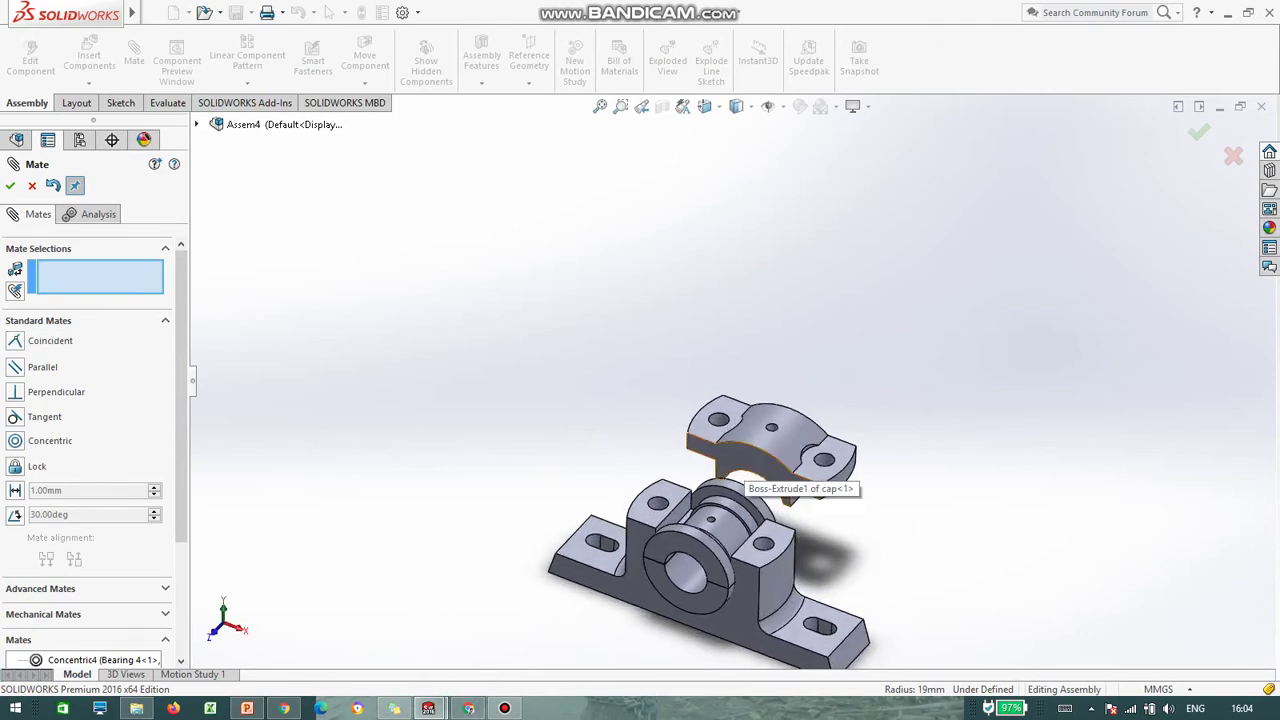
left_click(736, 464)
middle_click_drag(736, 464, 630, 490)
scroll(606, 574, "down", 5)
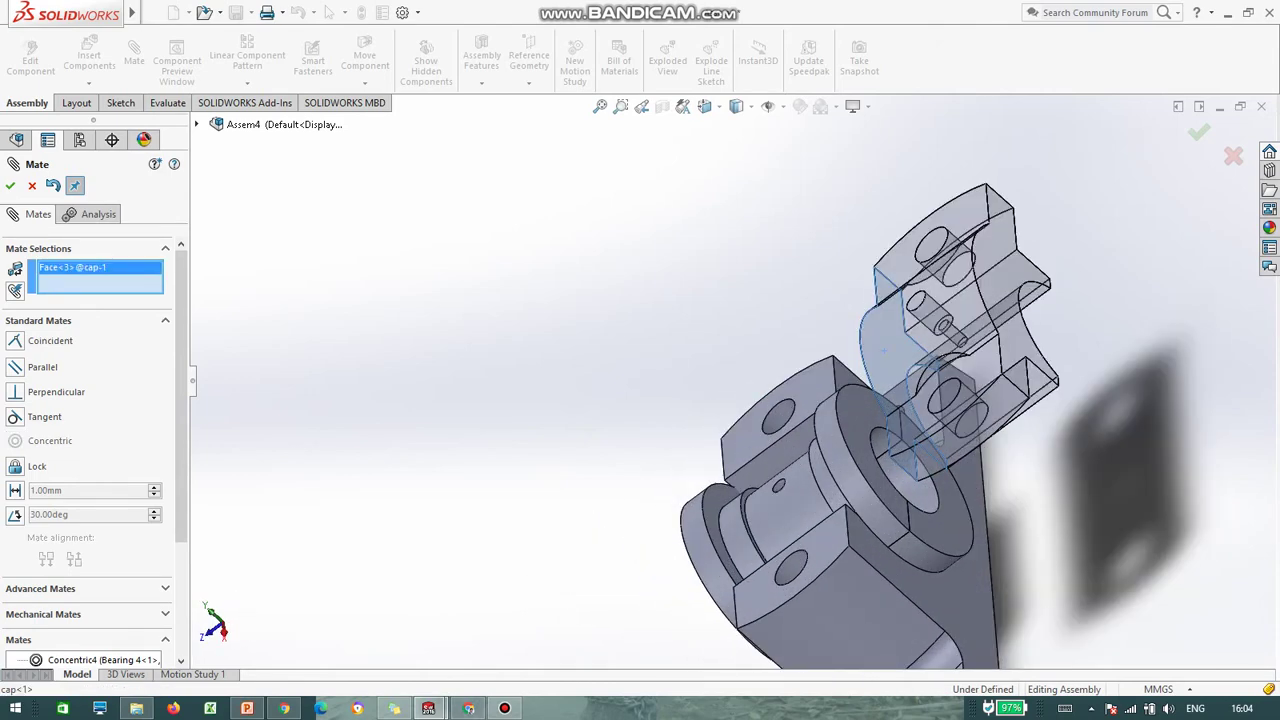
left_click(723, 450)
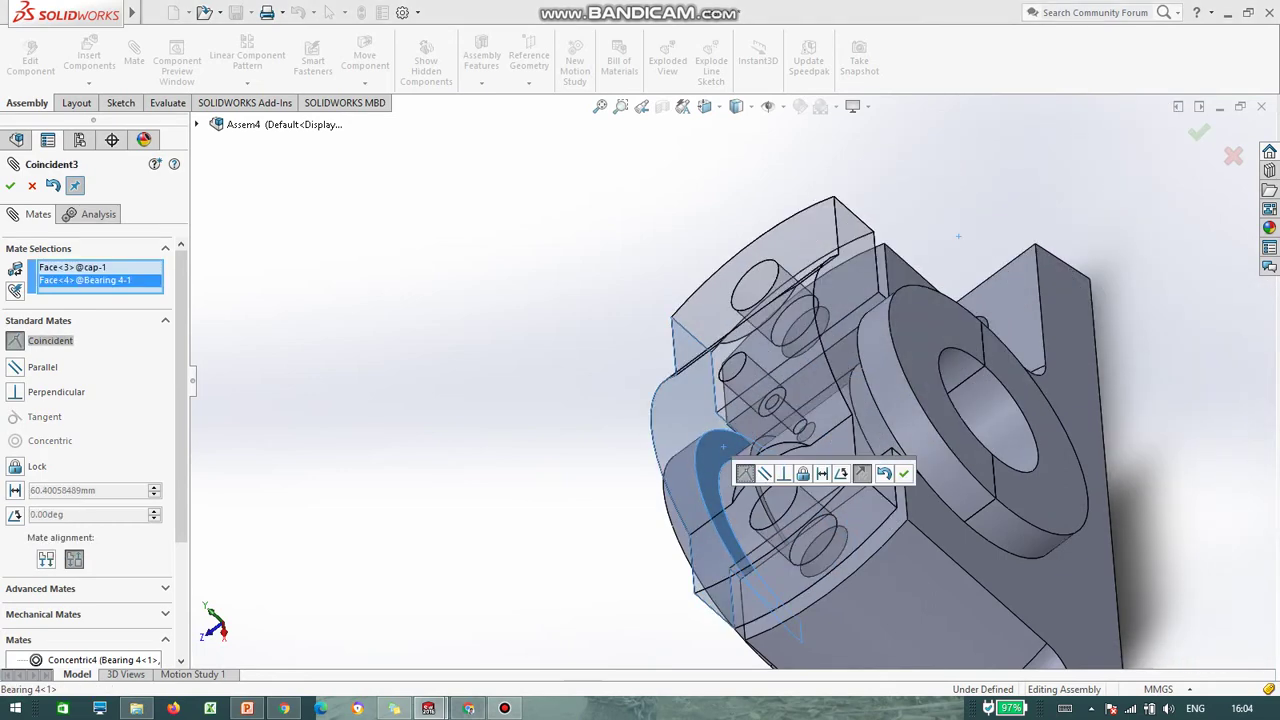
middle_click_drag(723, 450, 790, 395)
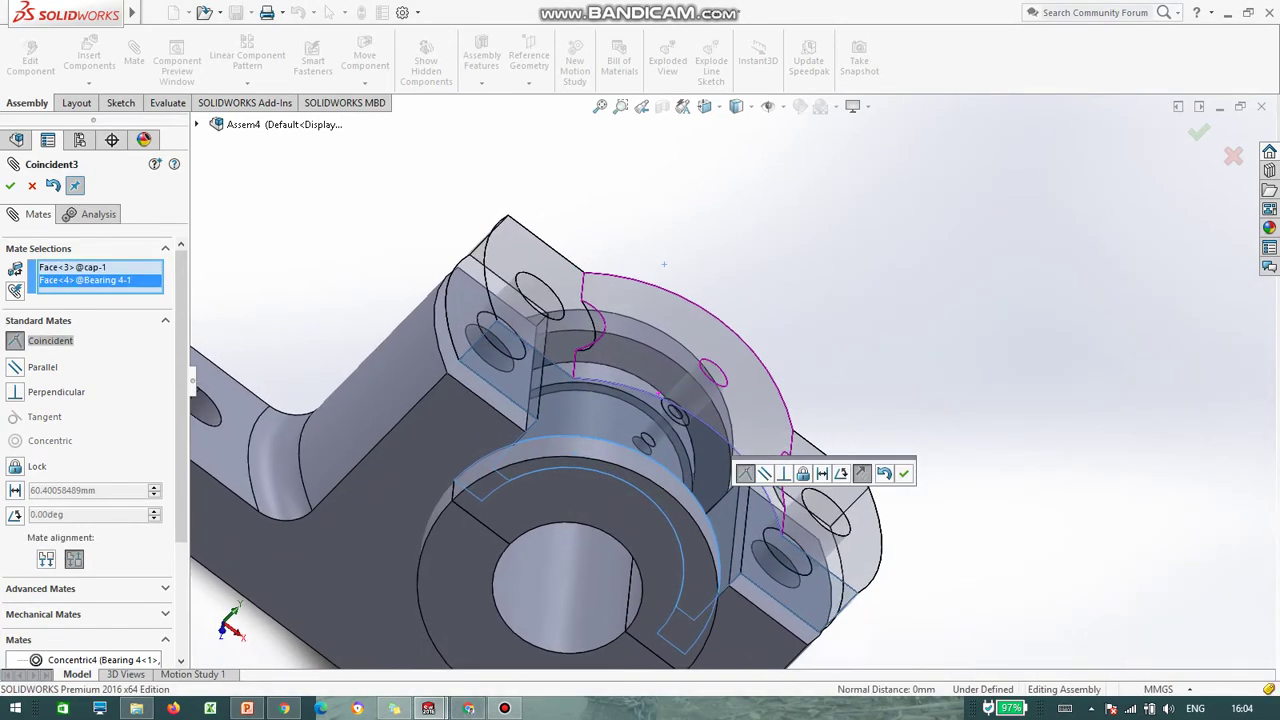
scroll(760, 395, "up", 3)
left_click(10, 186)
Step: Rotate the cap around the bearing and add a parallel mate between its bolt hole and the matching hole in the base
middle_click_drag(710, 350, 660, 395)
left_click_drag(728, 400, 688, 404)
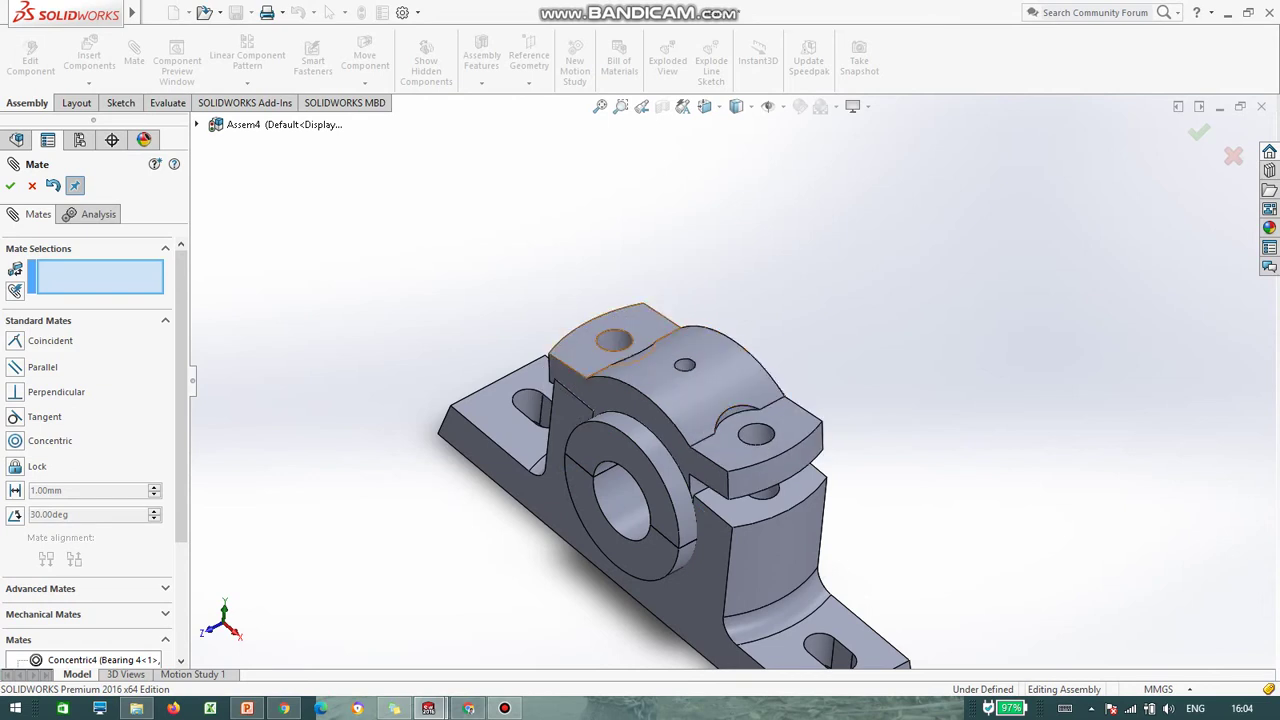
scroll(698, 384, "up", 3)
scroll(778, 402, "down", 2)
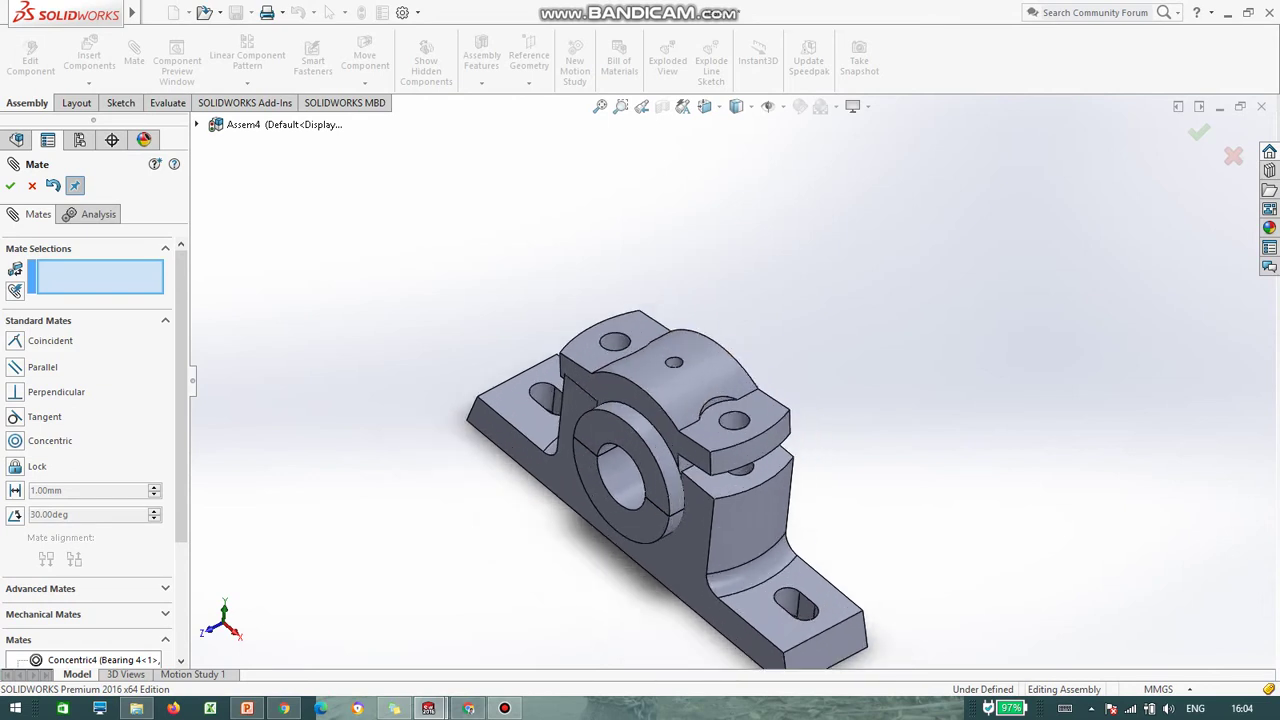
scroll(740, 335, "up", 2)
middle_click_drag(740, 335, 770, 388)
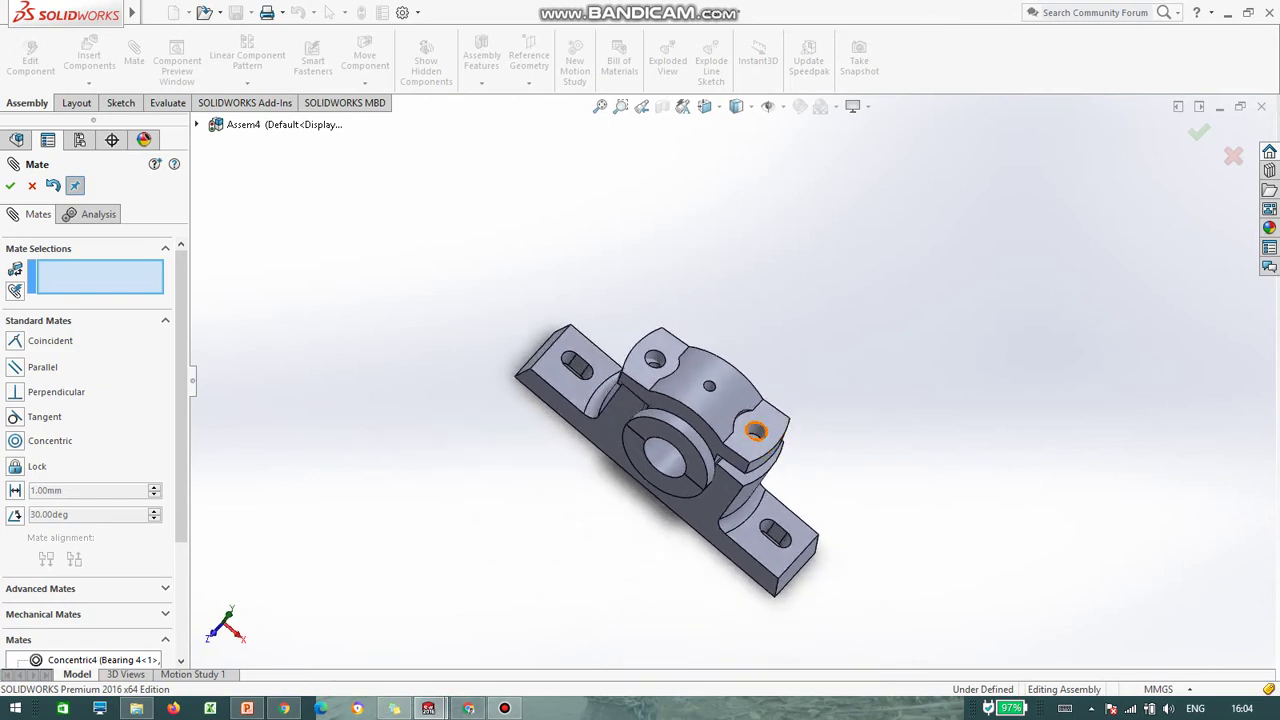
left_click(756, 437)
middle_click_drag(752, 453, 720, 399)
scroll(728, 455, "down", 4)
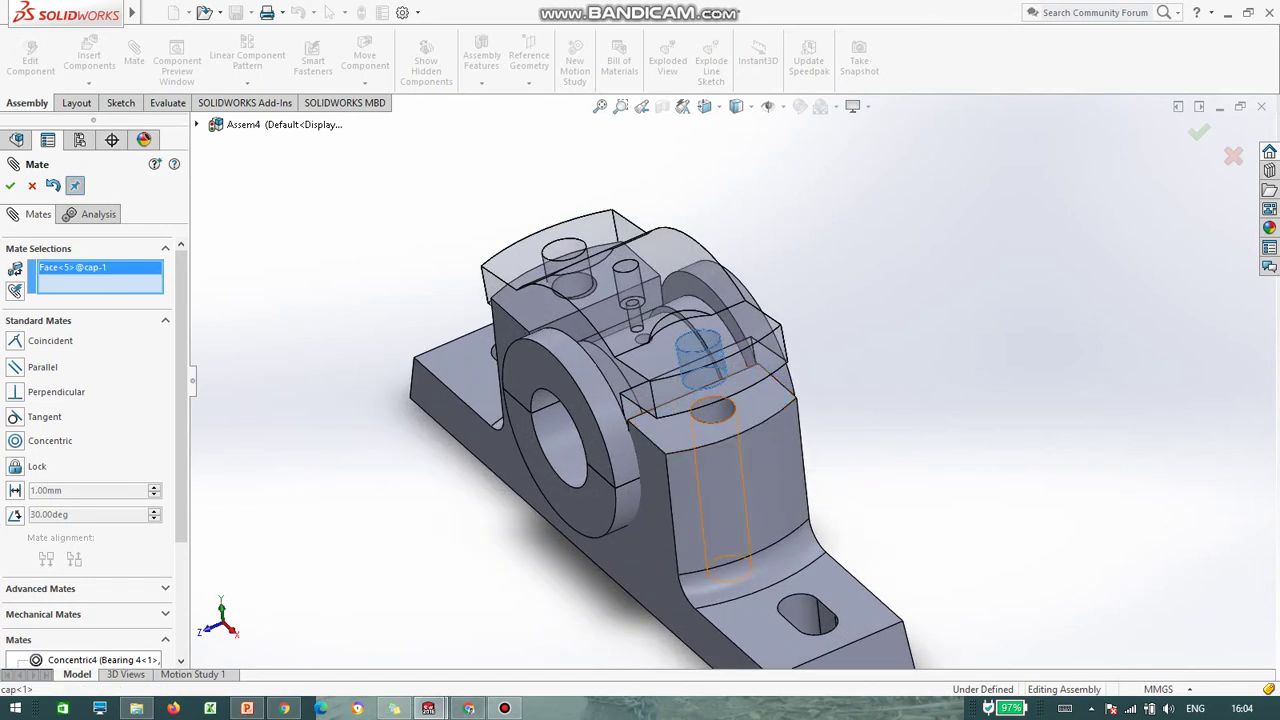
left_click(712, 410)
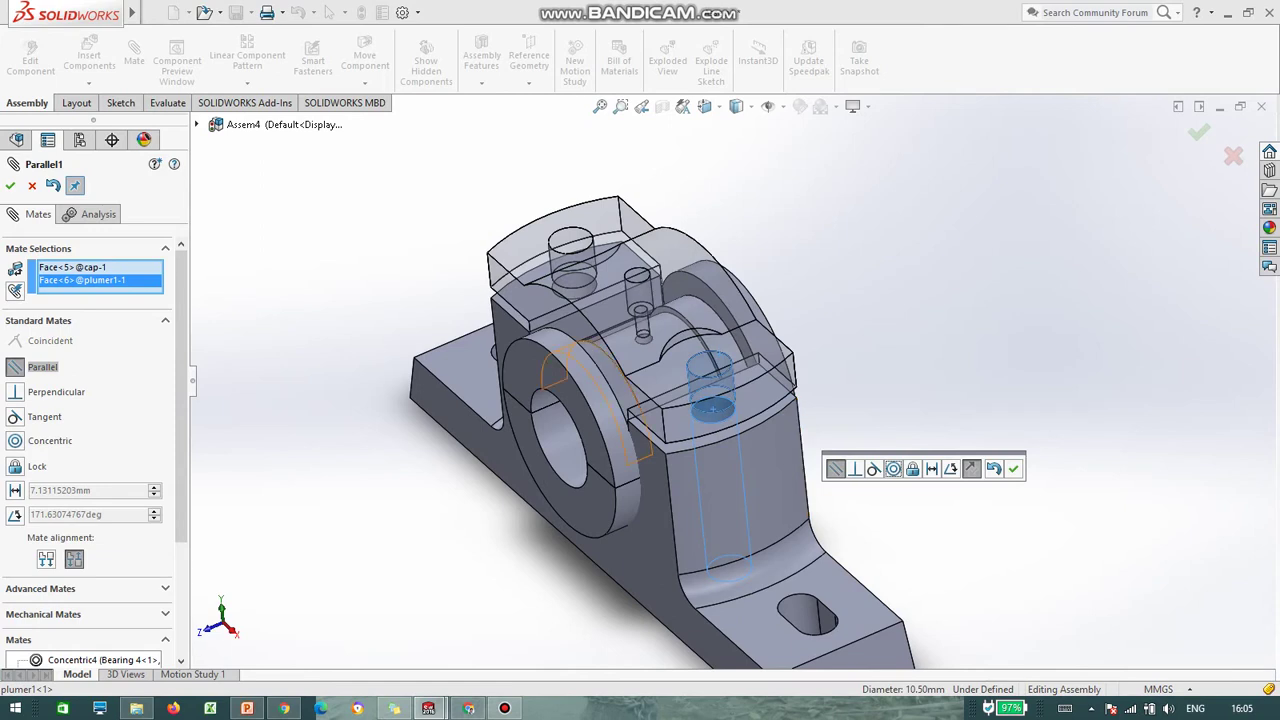
left_click(1013, 469)
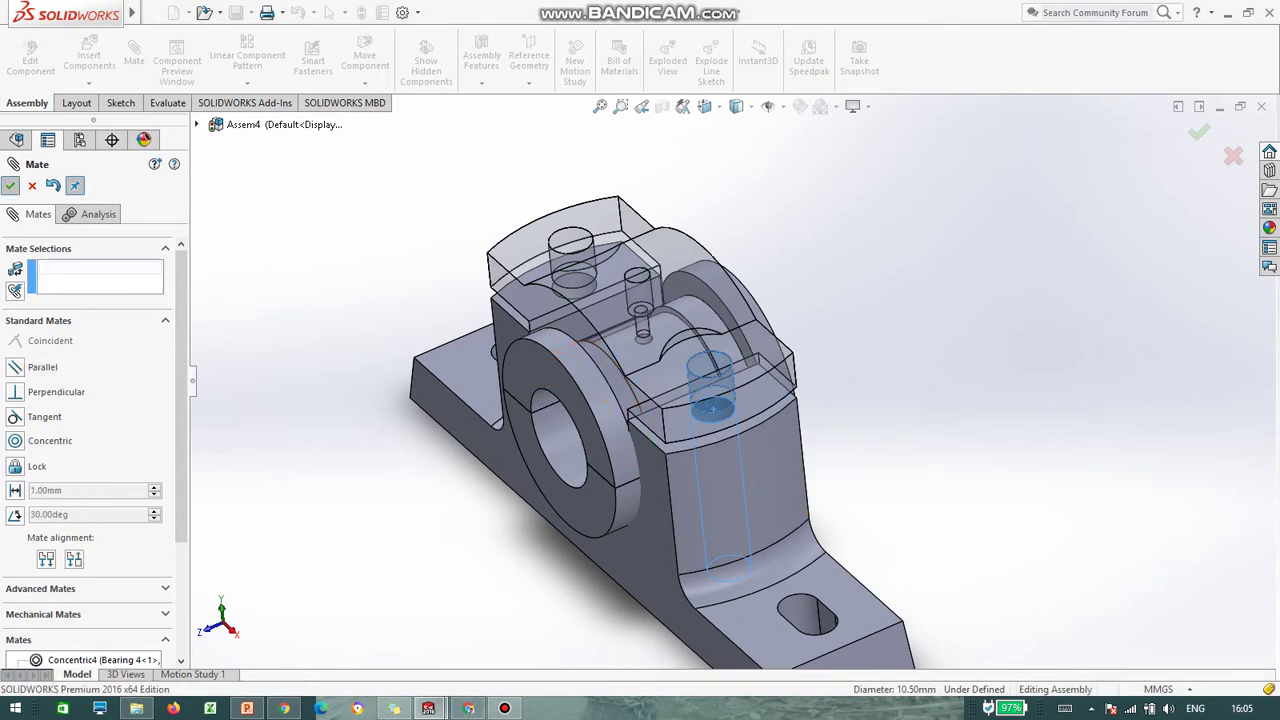
Step: Test whether the mated cap can still be moved, and finish mating
left_click_drag(600, 260, 604, 264)
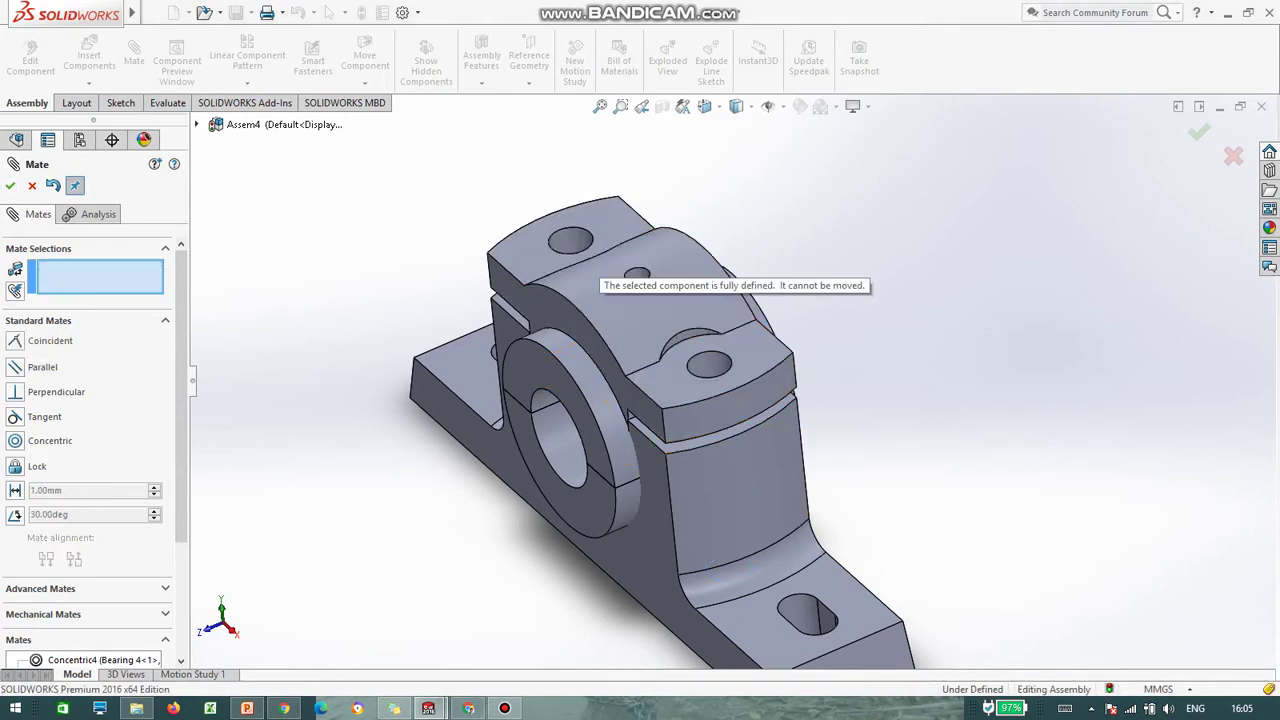
scroll(732, 345, "up", 3)
middle_click_drag(732, 345, 762, 360)
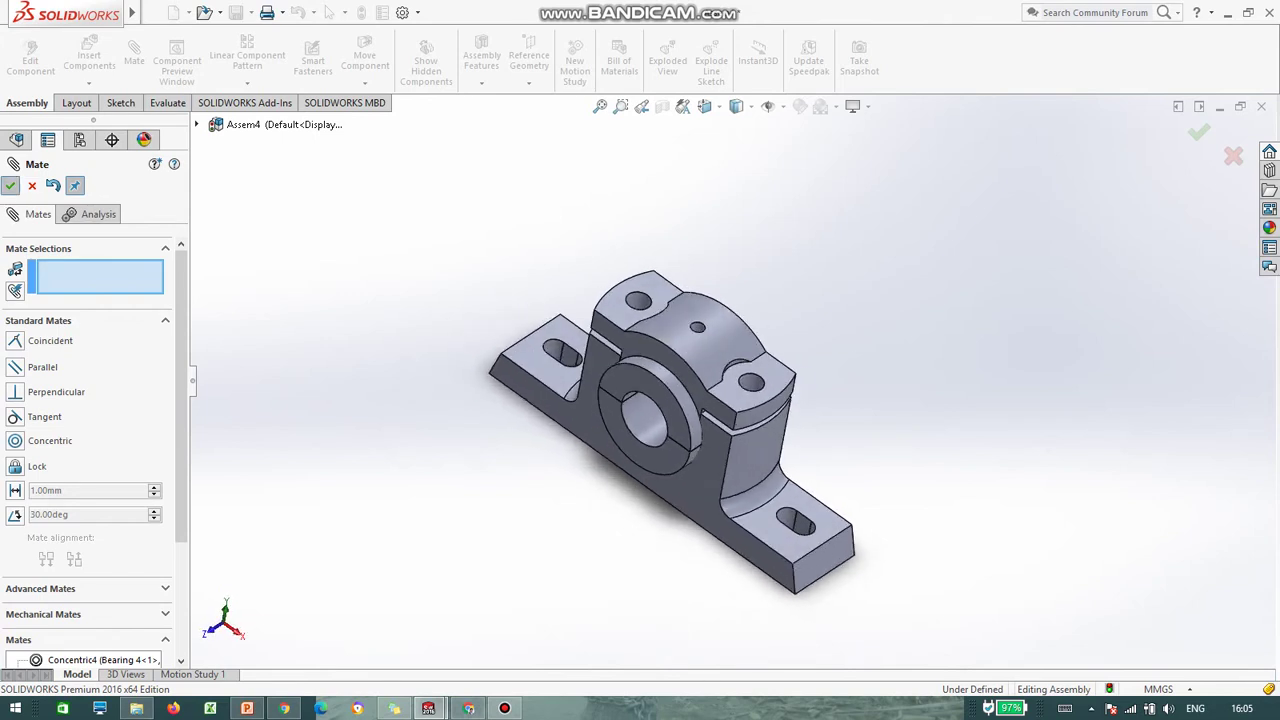
left_click(11, 186)
Step: Insert the Part5 bolt and place it beside the plummer block
scroll(743, 389, "up", 3)
middle_click_drag(743, 389, 747, 412)
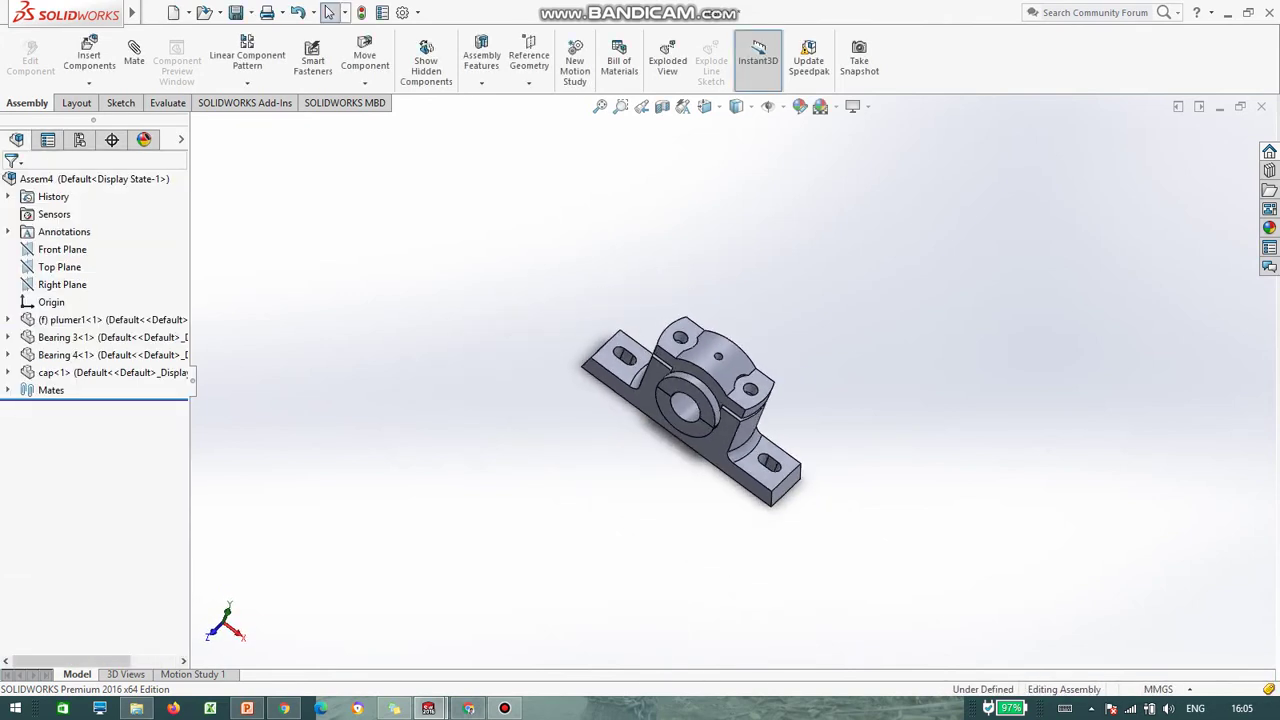
left_click(89, 55)
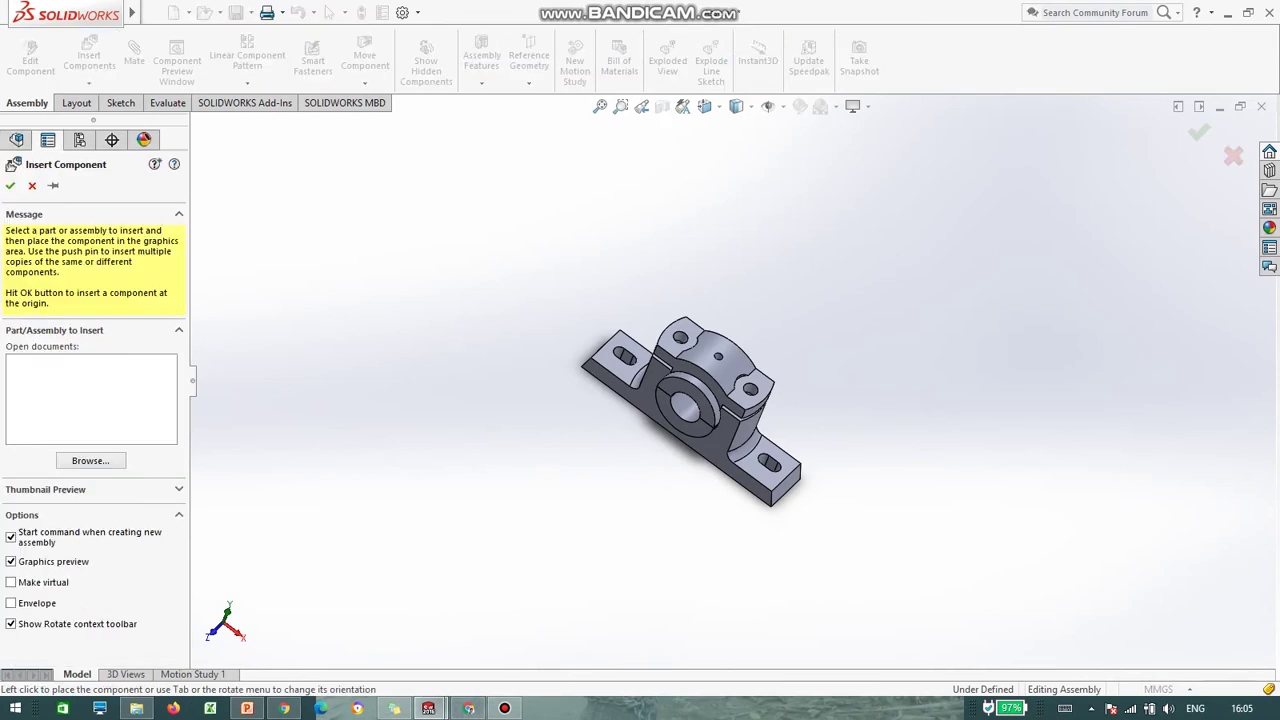
left_click(90, 460)
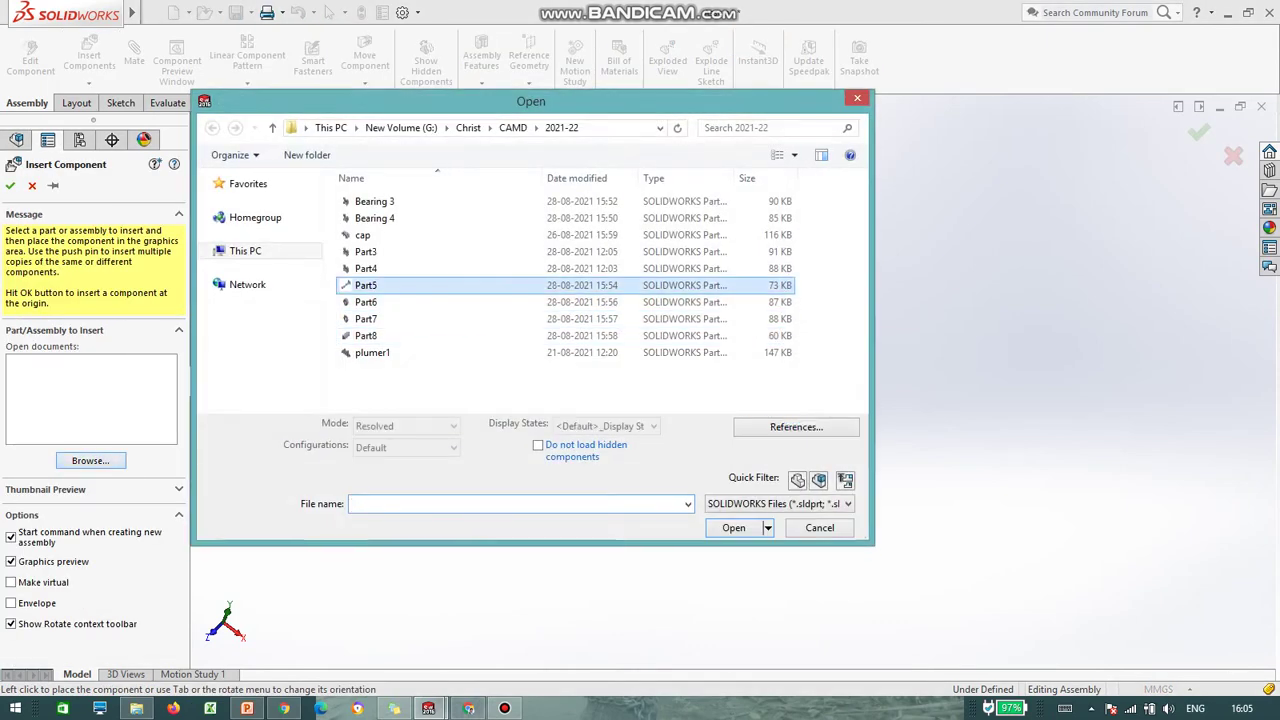
double_click(366, 285)
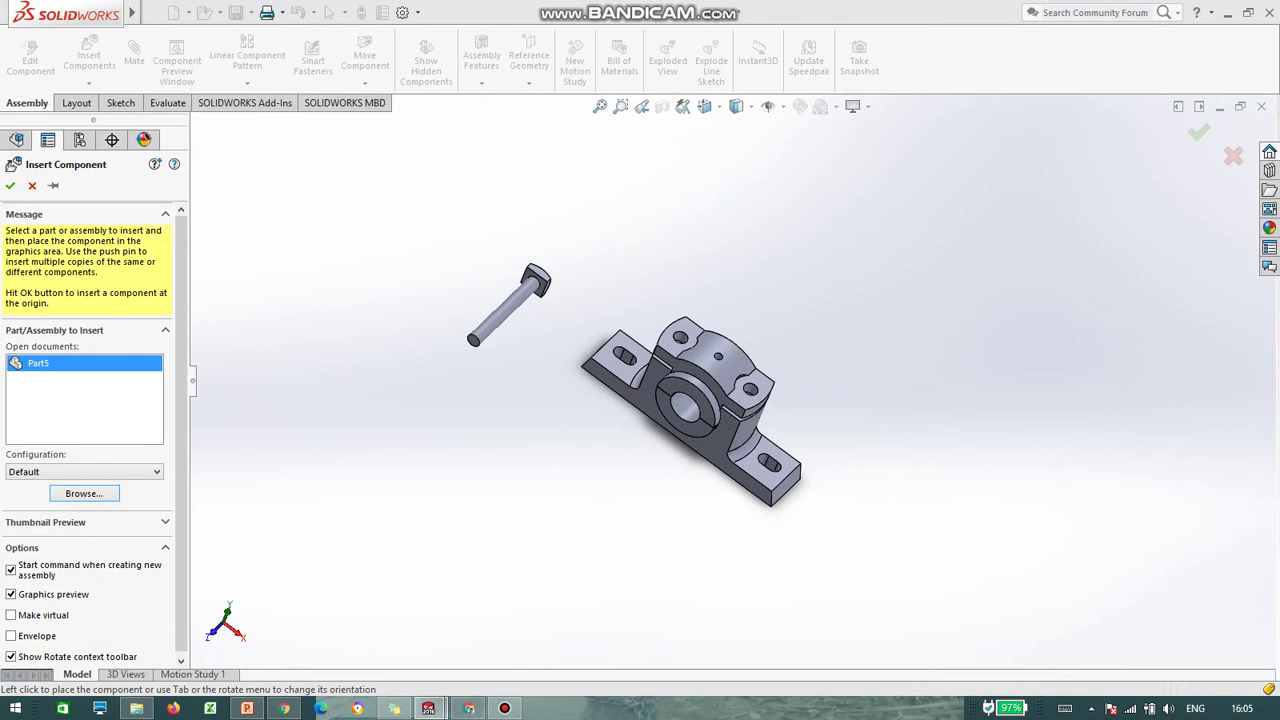
left_click(509, 305)
middle_click_drag(509, 305, 512, 155)
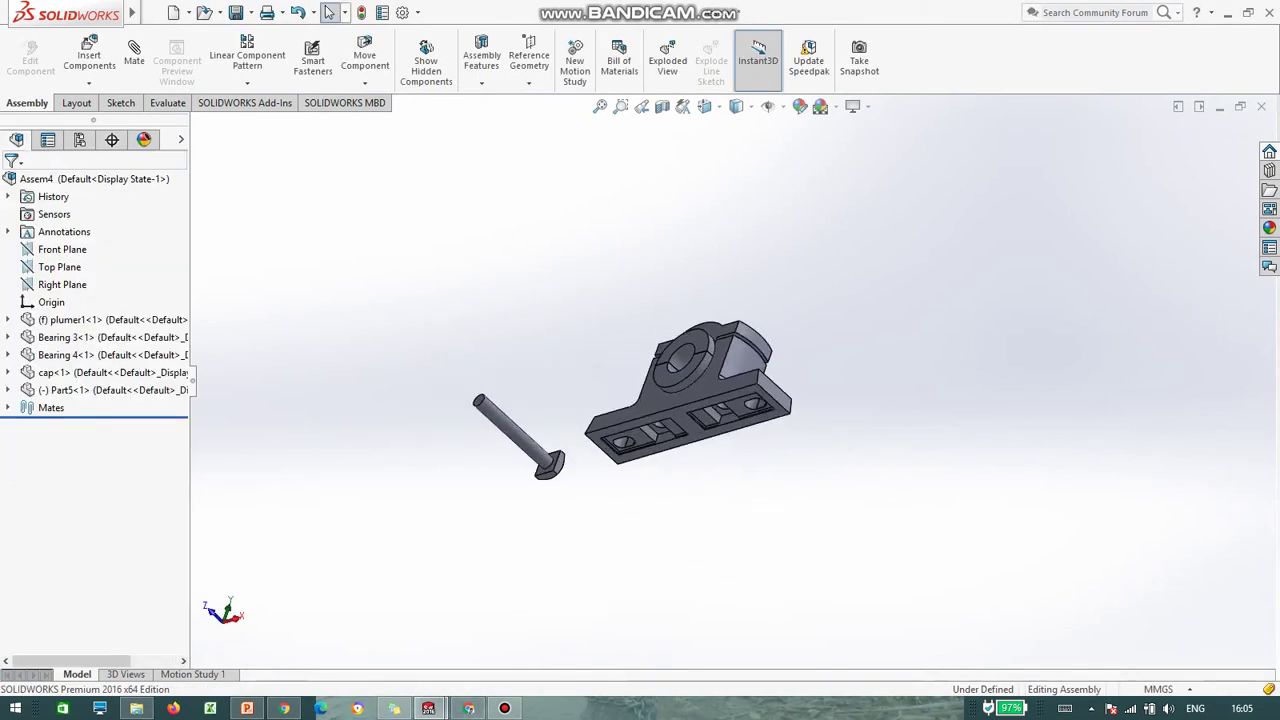
Step: Add a concentric mate between the Part5 bolt shank and the base's bolt hole, flipping the alignment so the head sits below the base
left_click(134, 58)
left_click(134, 52)
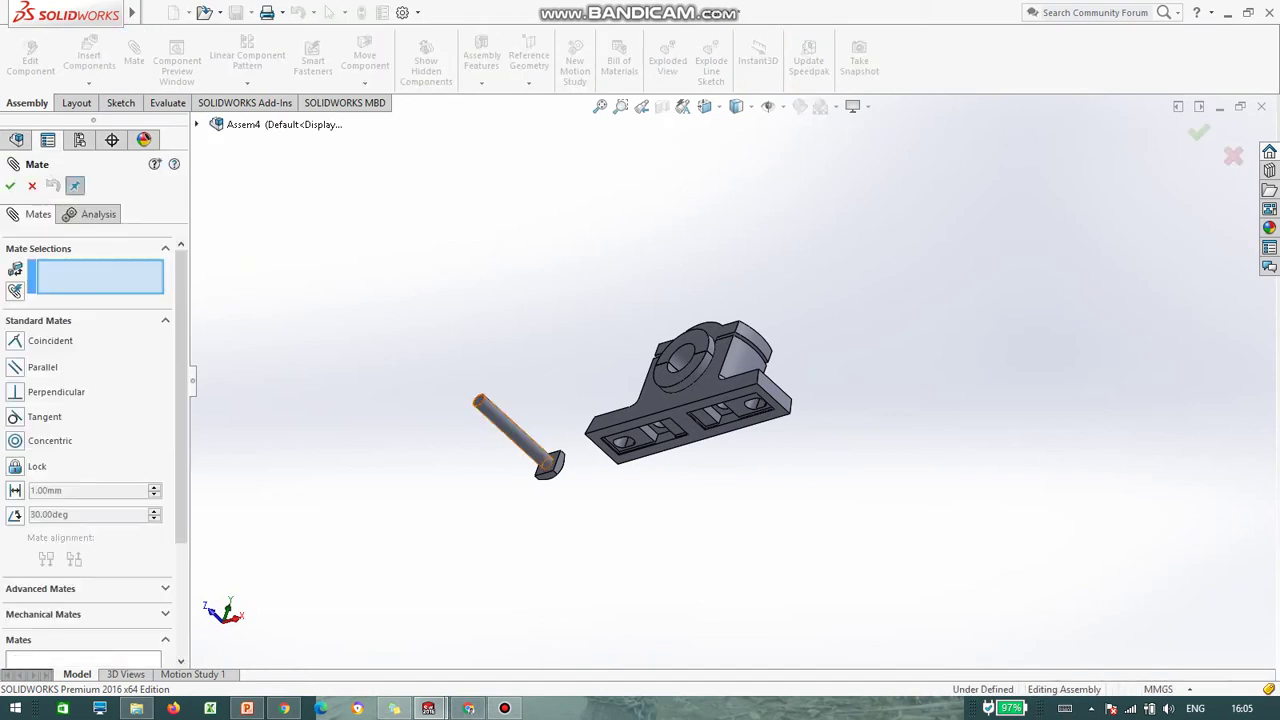
left_click(512, 428)
middle_click_drag(742, 376, 753, 358)
scroll(748, 404, "down", 7)
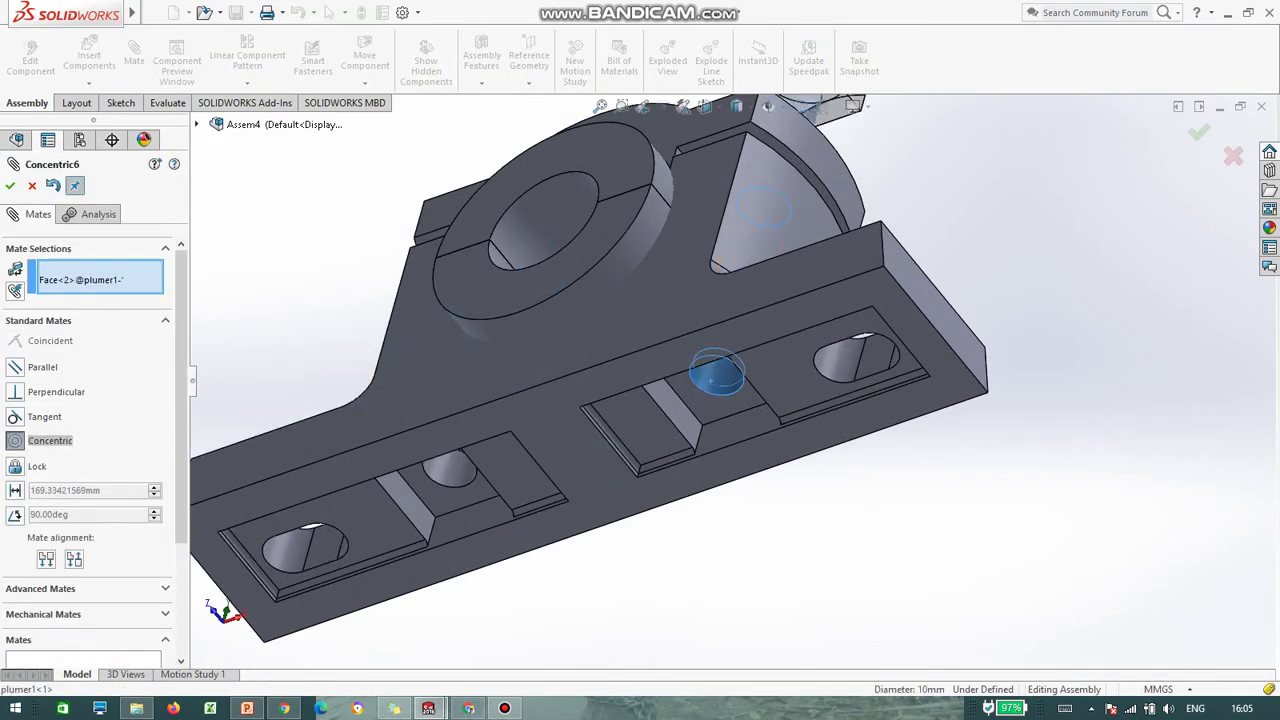
scroll(711, 381, "up", 4)
middle_click_drag(711, 381, 595, 475)
middle_click_drag(594, 333, 1025, 438)
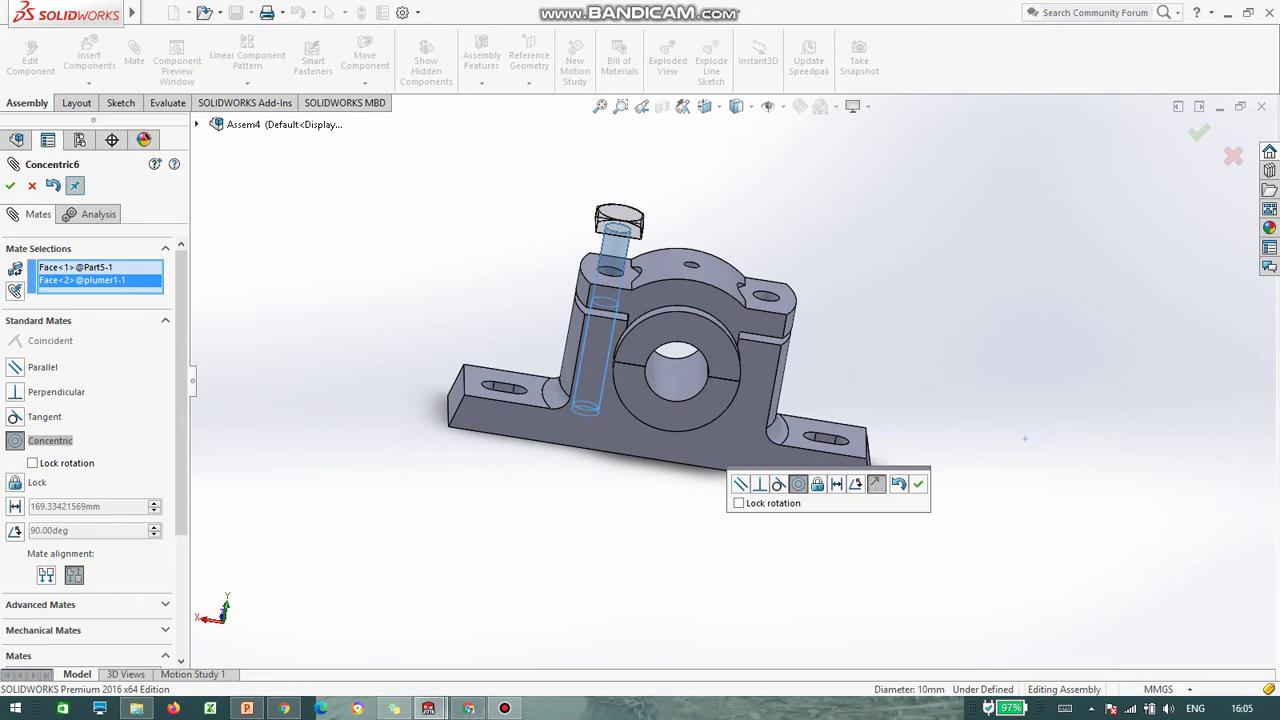
left_click(876, 484)
middle_click_drag(1047, 487, 1047, 410)
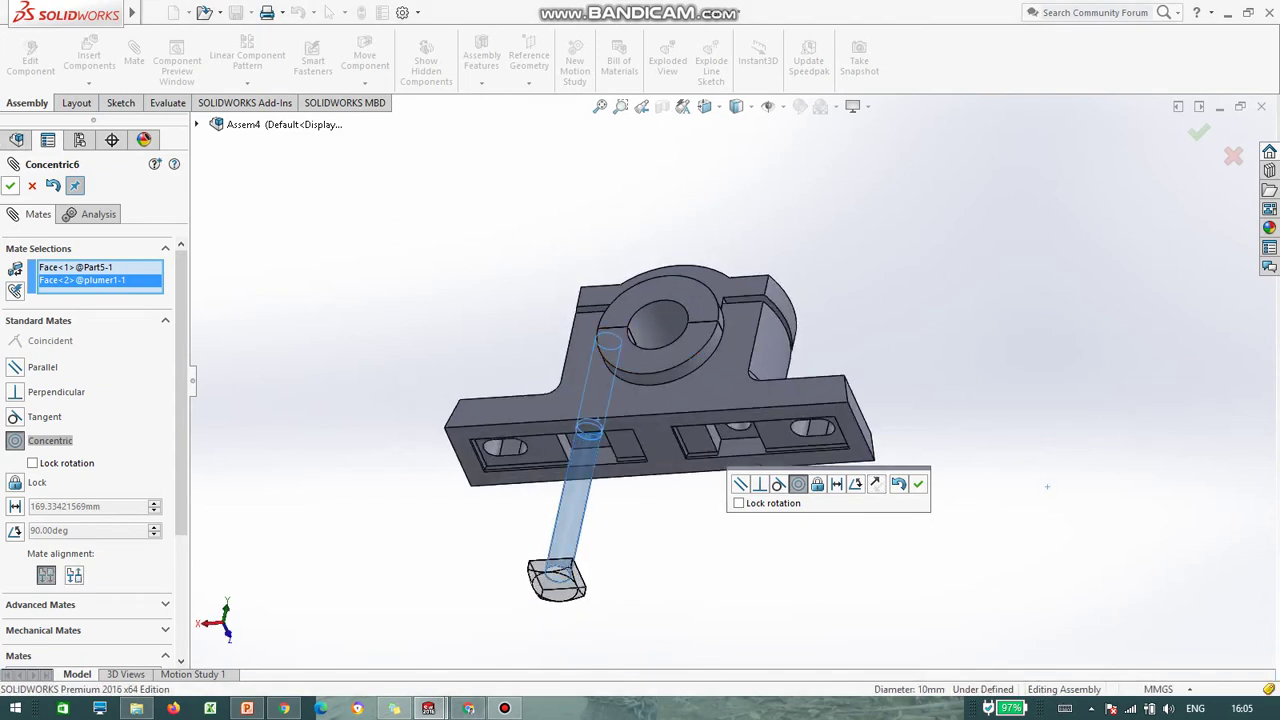
left_click(10, 186)
Step: Turn the bolt so its square head roughly lines up with the base recess, and clear the stray vertex selection
middle_click_drag(720, 440, 650, 400)
left_click(583, 551)
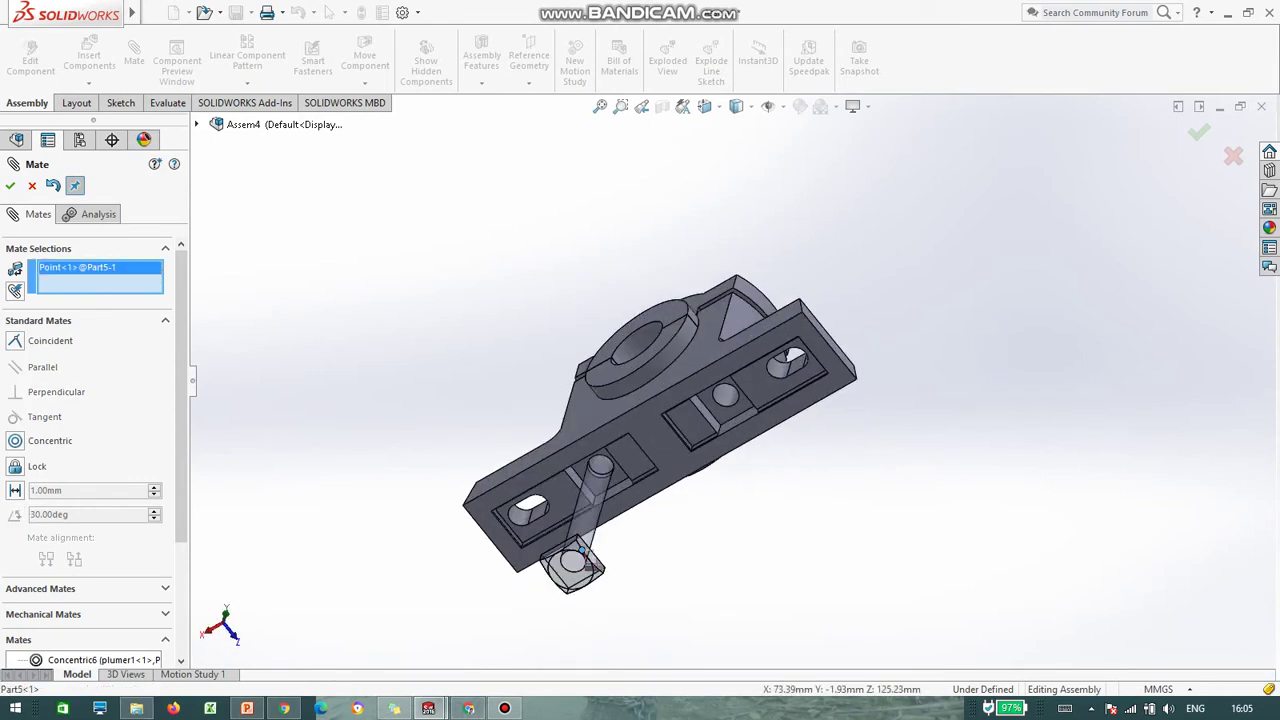
left_click_drag(573, 568, 582, 541)
scroll(585, 570, "down", 3)
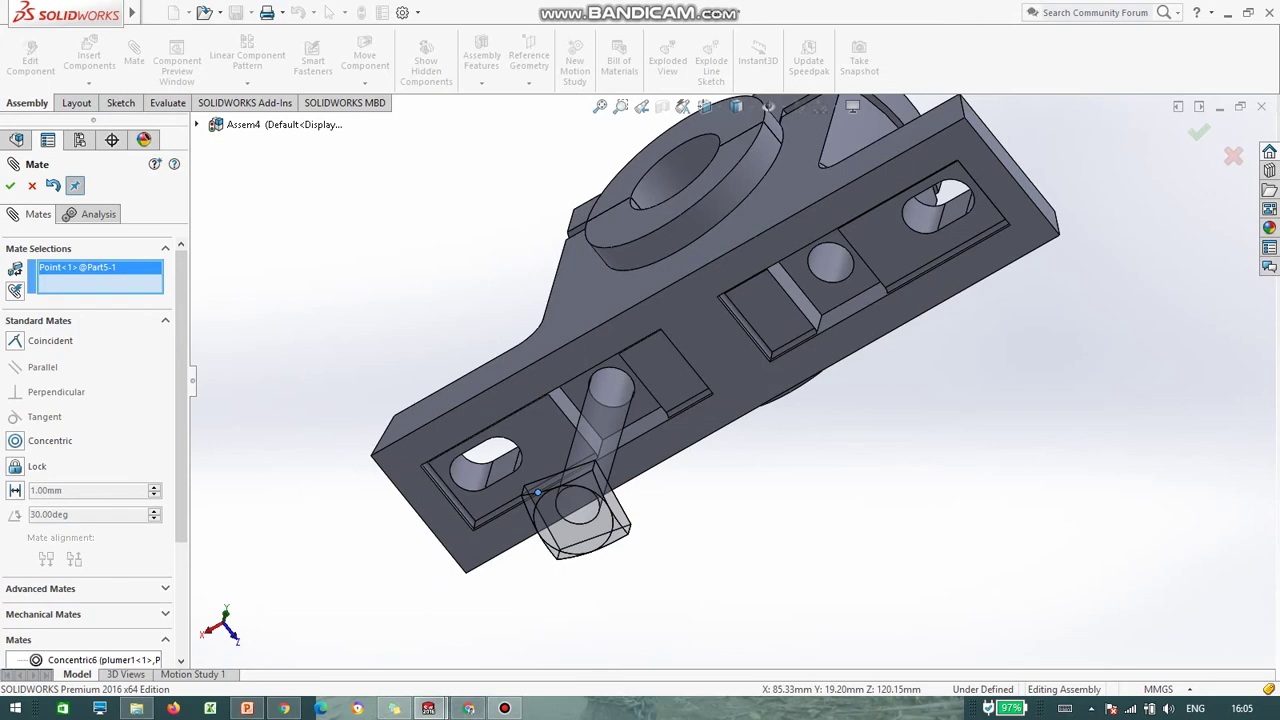
key("Delete")
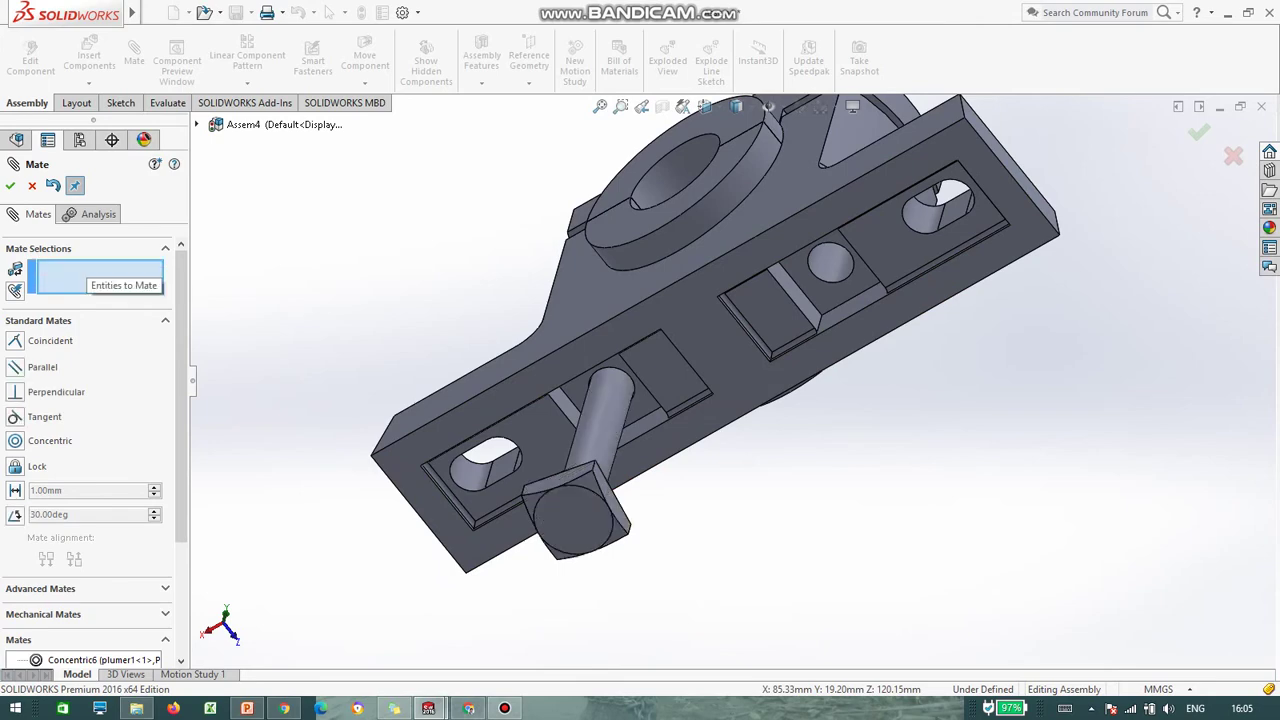
Step: Add a parallel mate between a side face of the bolt's square head and the side wall of the base recess
left_click(614, 500)
middle_click_drag(645, 450, 730, 395)
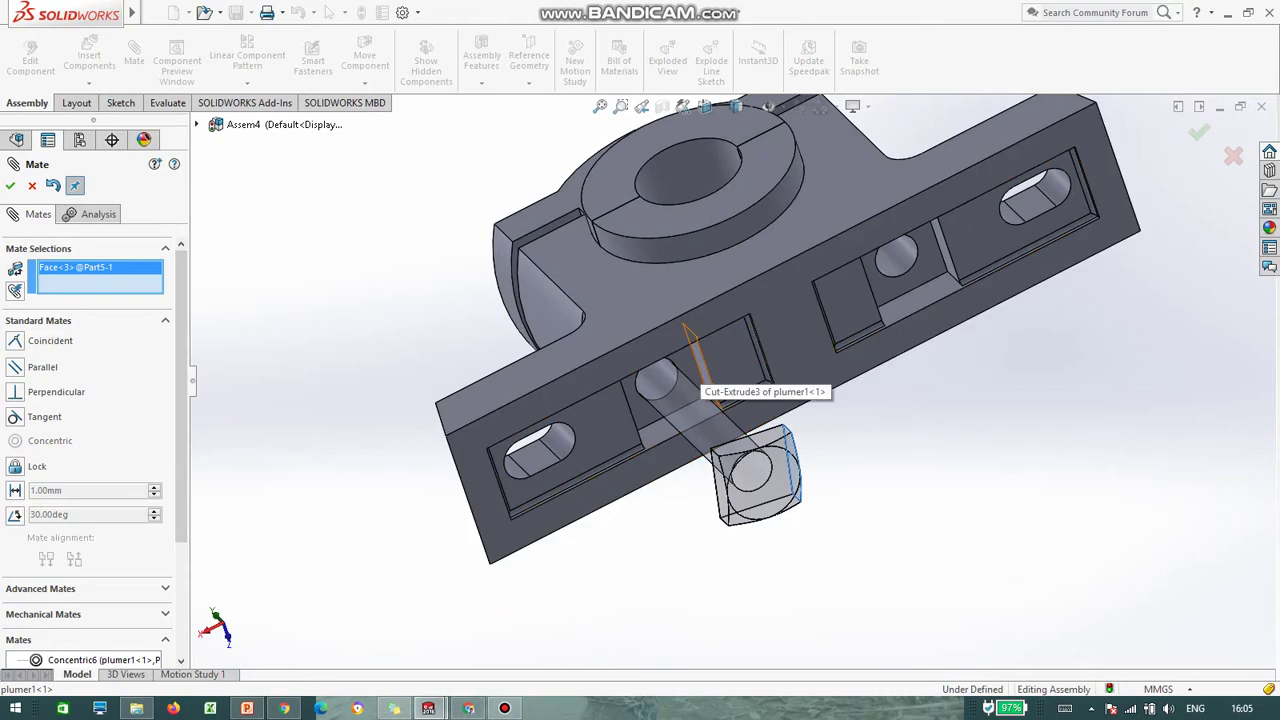
left_click(704, 369)
scroll(698, 372, "up", 1)
scroll(698, 372, "up", 1)
middle_click_drag(698, 372, 465, 355)
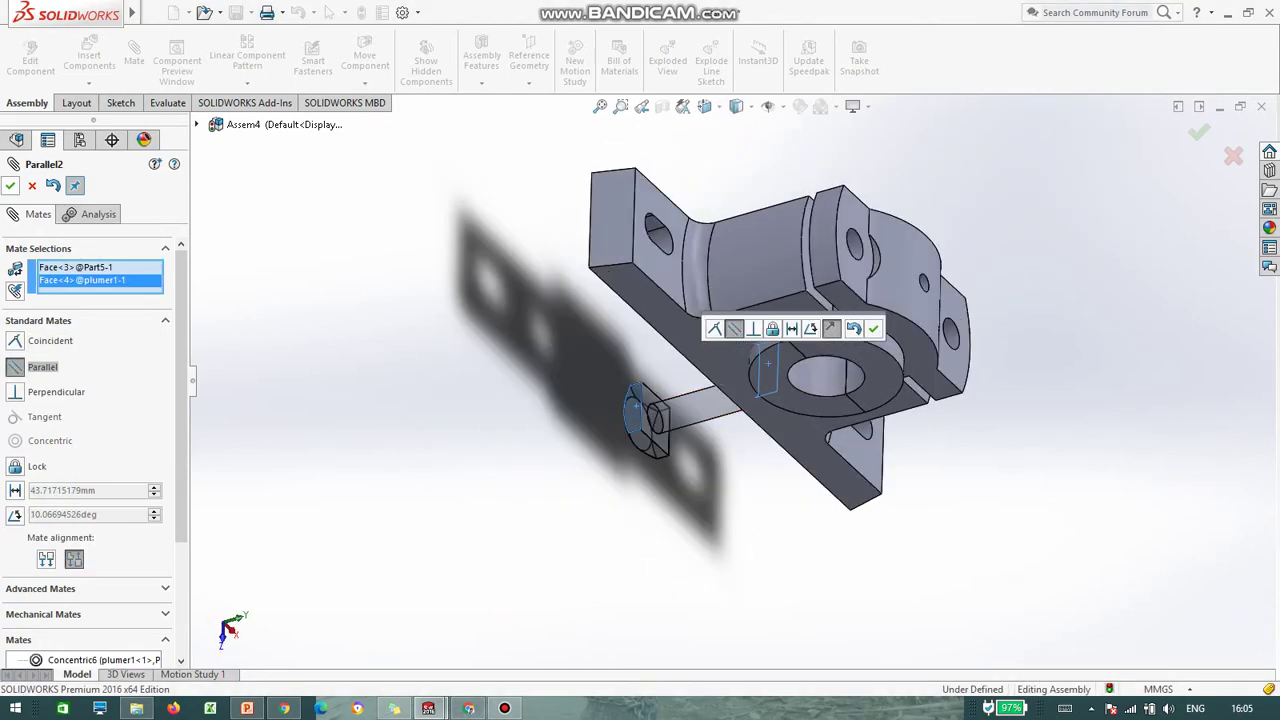
left_click(10, 186)
Step: Add a coincident mate between the inner face of the bolt head and the floor of the base recess, and finish mating
scroll(657, 430, "down", 3)
left_click(652, 410)
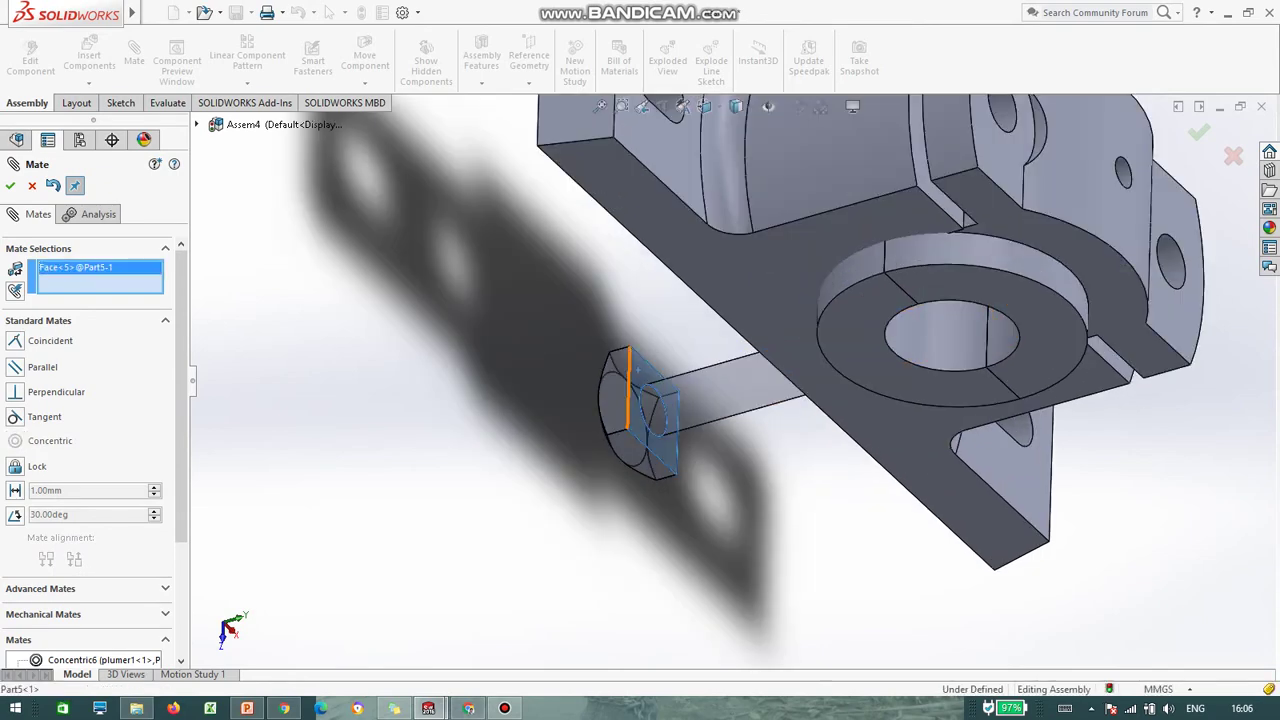
middle_click_drag(640, 380, 850, 365)
scroll(750, 360, "up", 5)
scroll(345, 343, "down", 6)
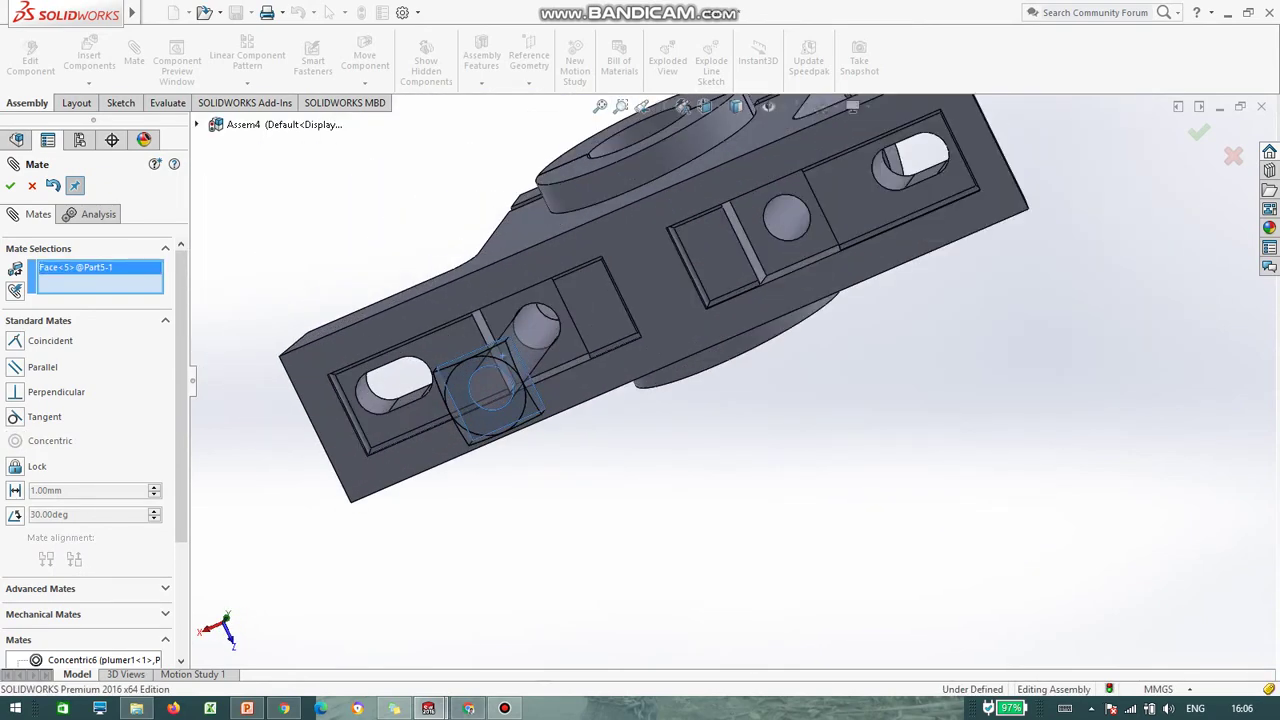
left_click(628, 386)
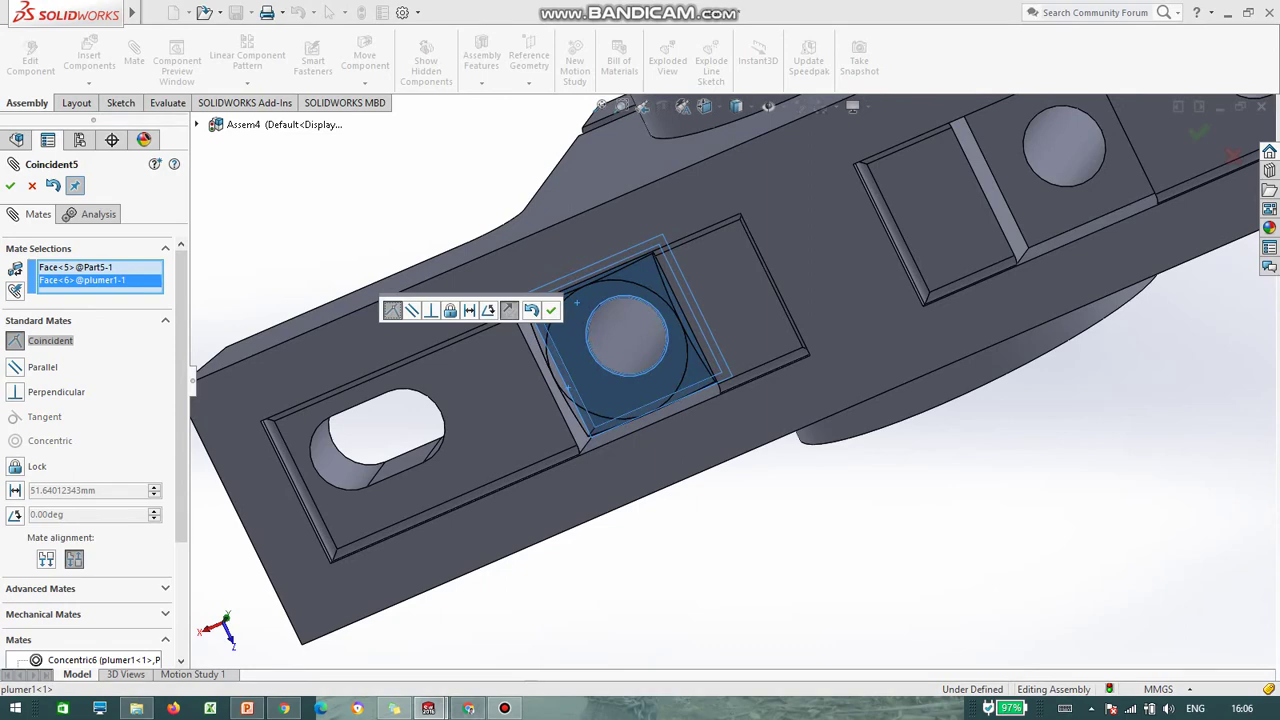
scroll(632, 384, "up", 3)
left_click(10, 186)
middle_click_drag(600, 306, 628, 350)
scroll(590, 270, "up", 3)
middle_click_drag(588, 266, 672, 300)
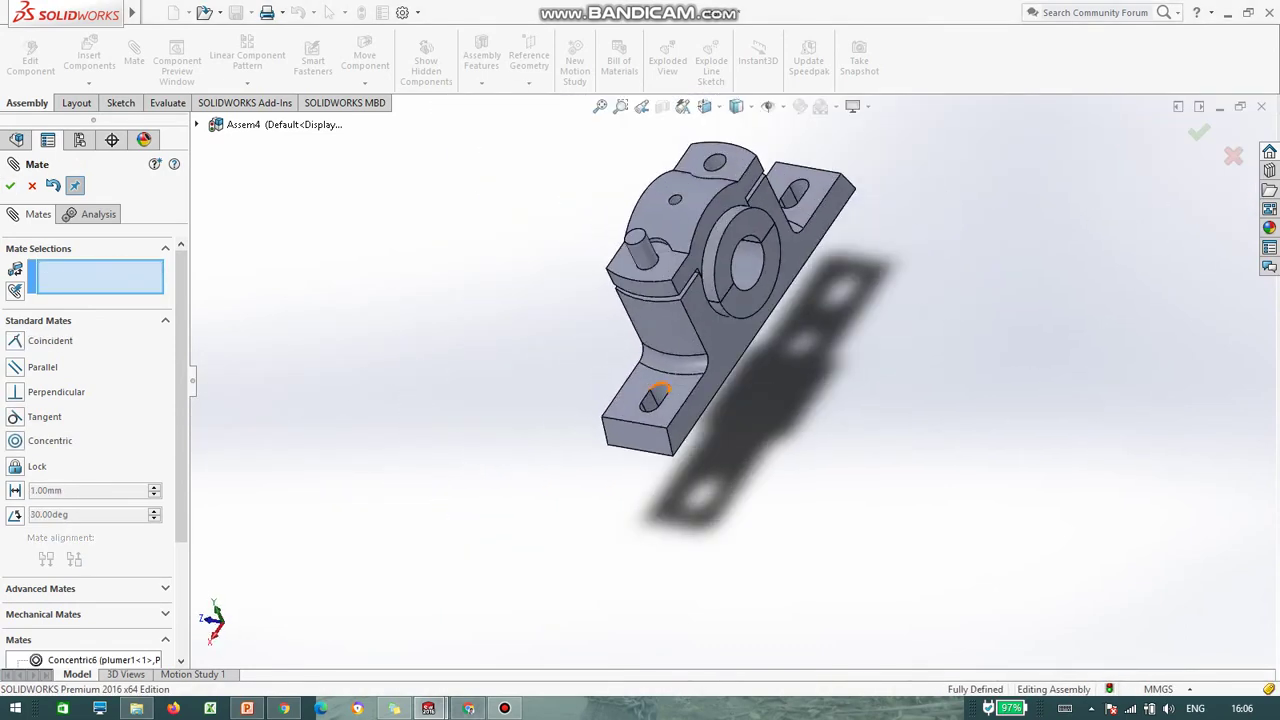
scroll(672, 200, "down", 3)
scroll(672, 200, "up", 2)
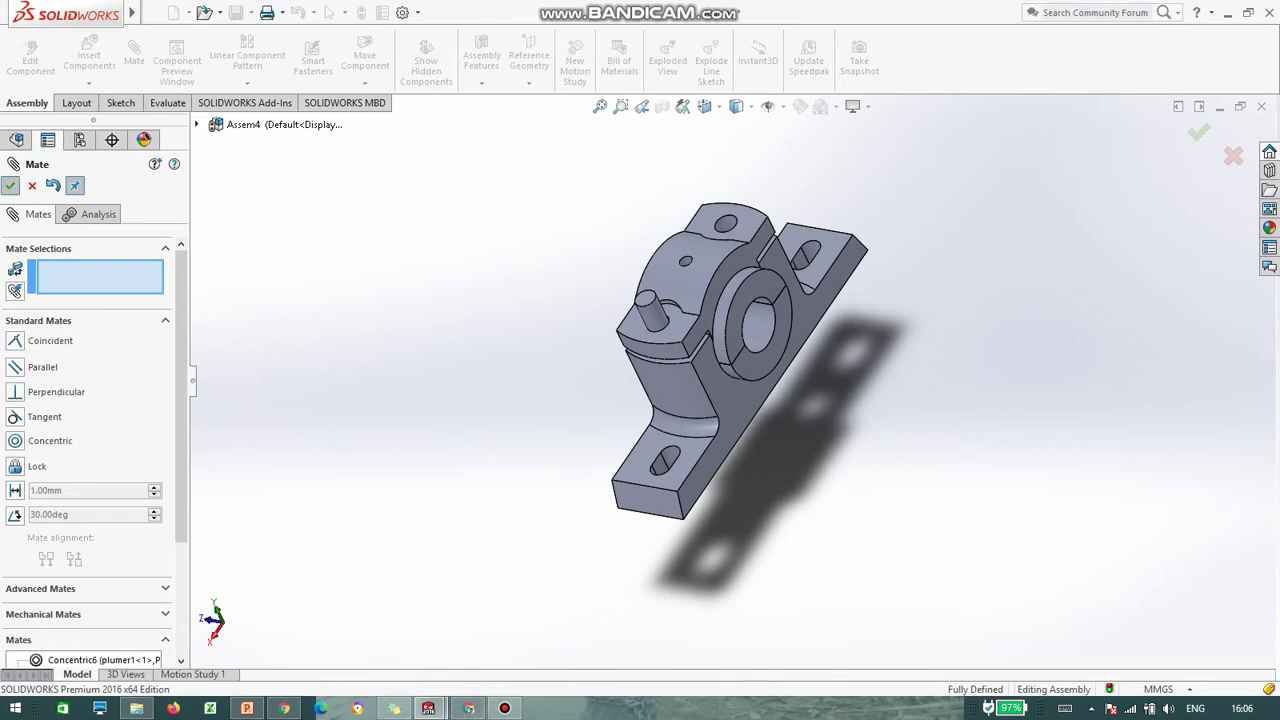
left_click(10, 186)
Step: Insert the Part6 nut and place it beside the plummer block
left_click(89, 54)
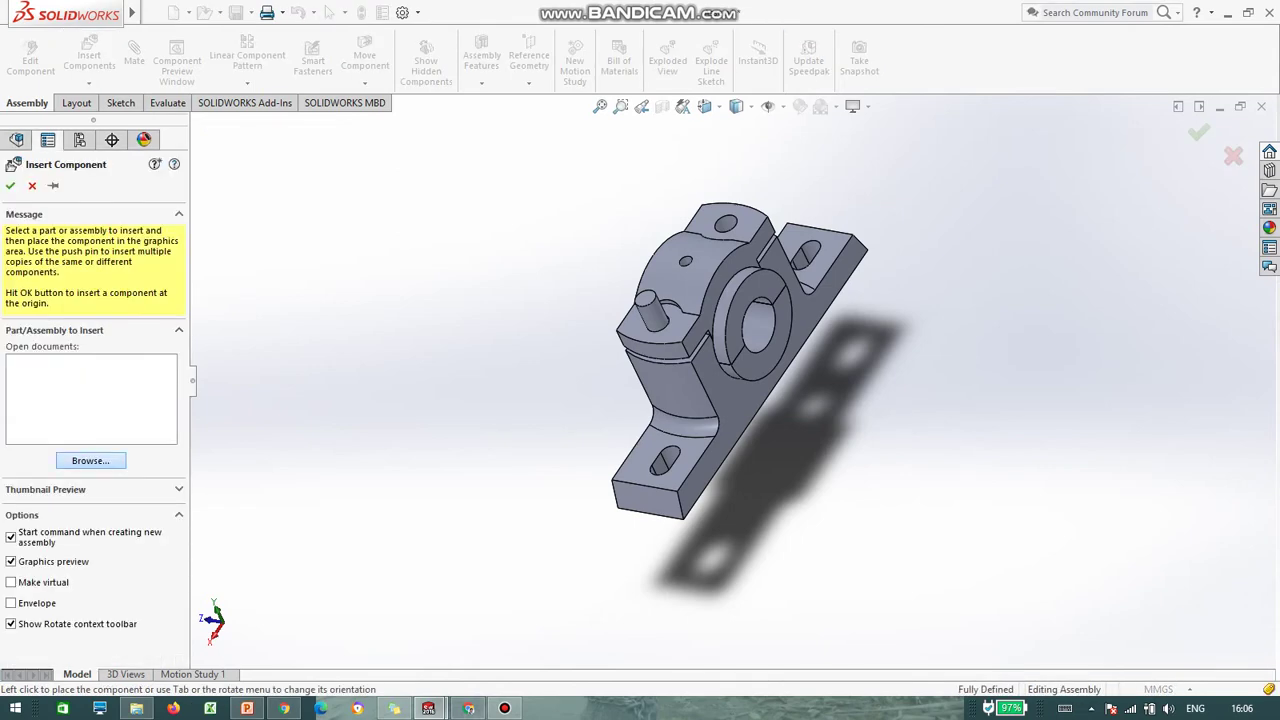
left_click(91, 461)
left_click(390, 302)
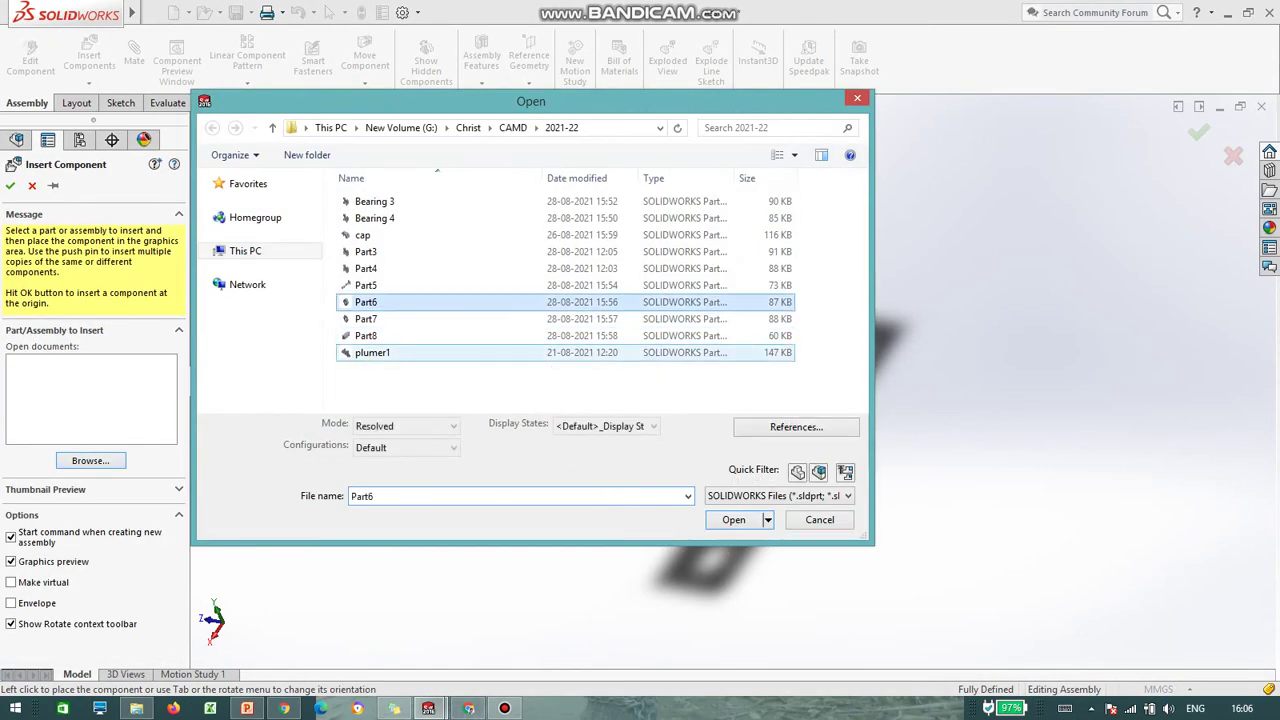
left_click(734, 520)
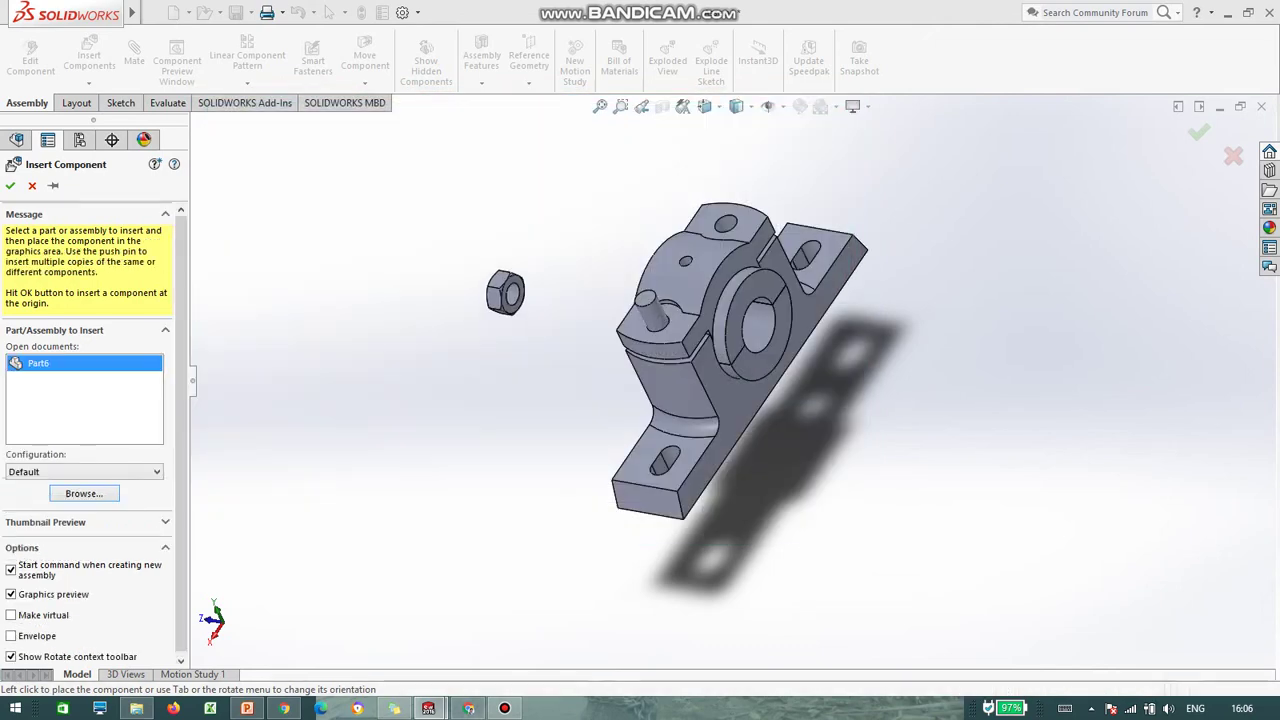
left_click(505, 292)
Step: Add a concentric mate between the Part6 nut's bore and the protruding bolt shank
scroll(499, 257, "down", 3)
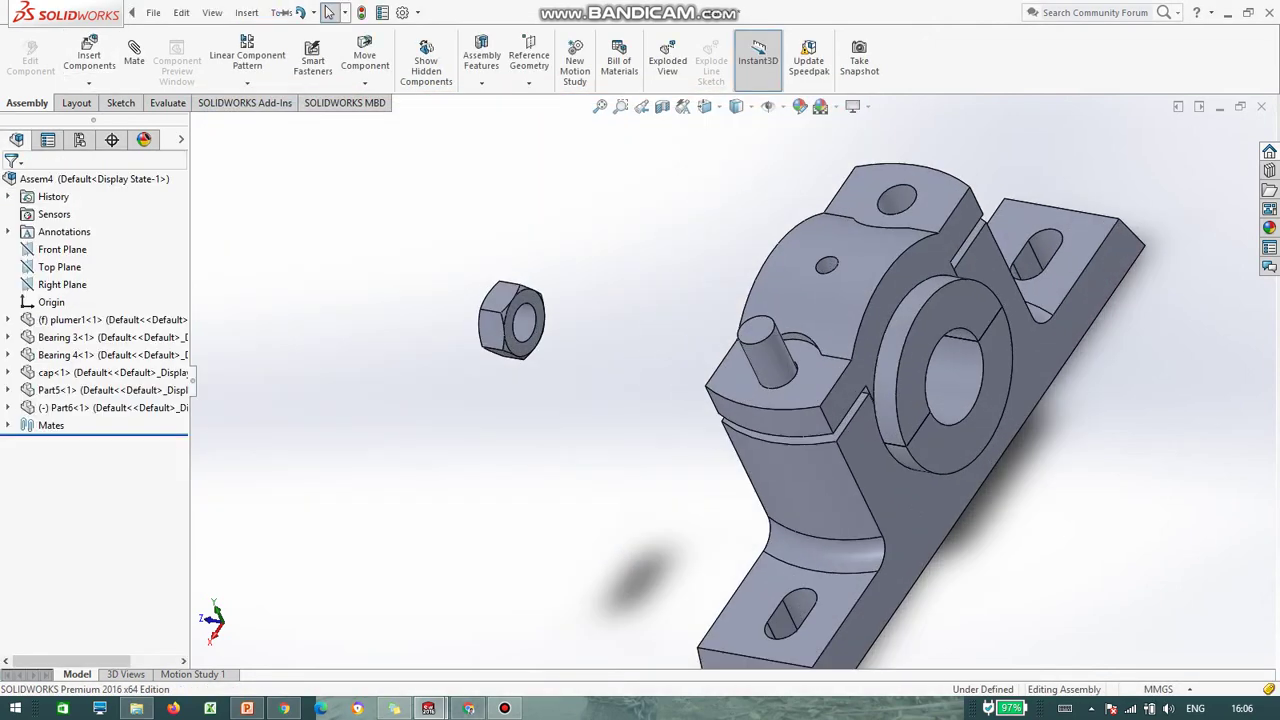
left_click(134, 55)
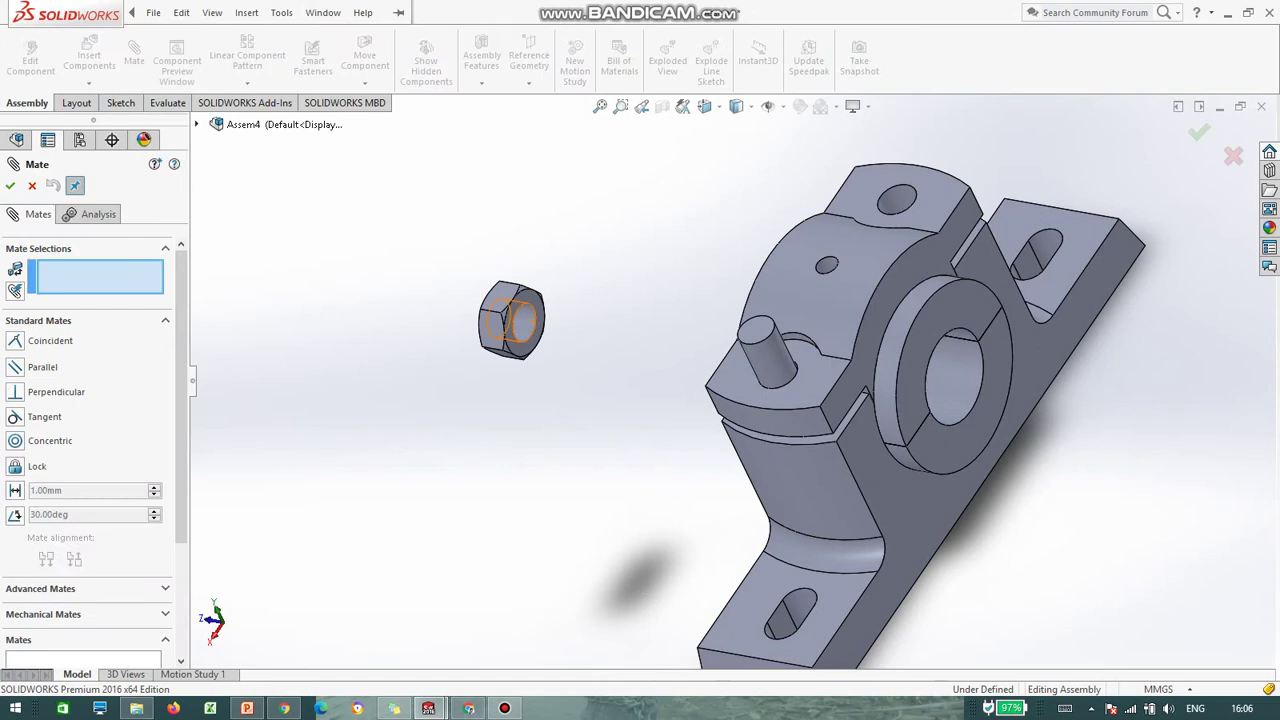
left_click(528, 321)
left_click(770, 357)
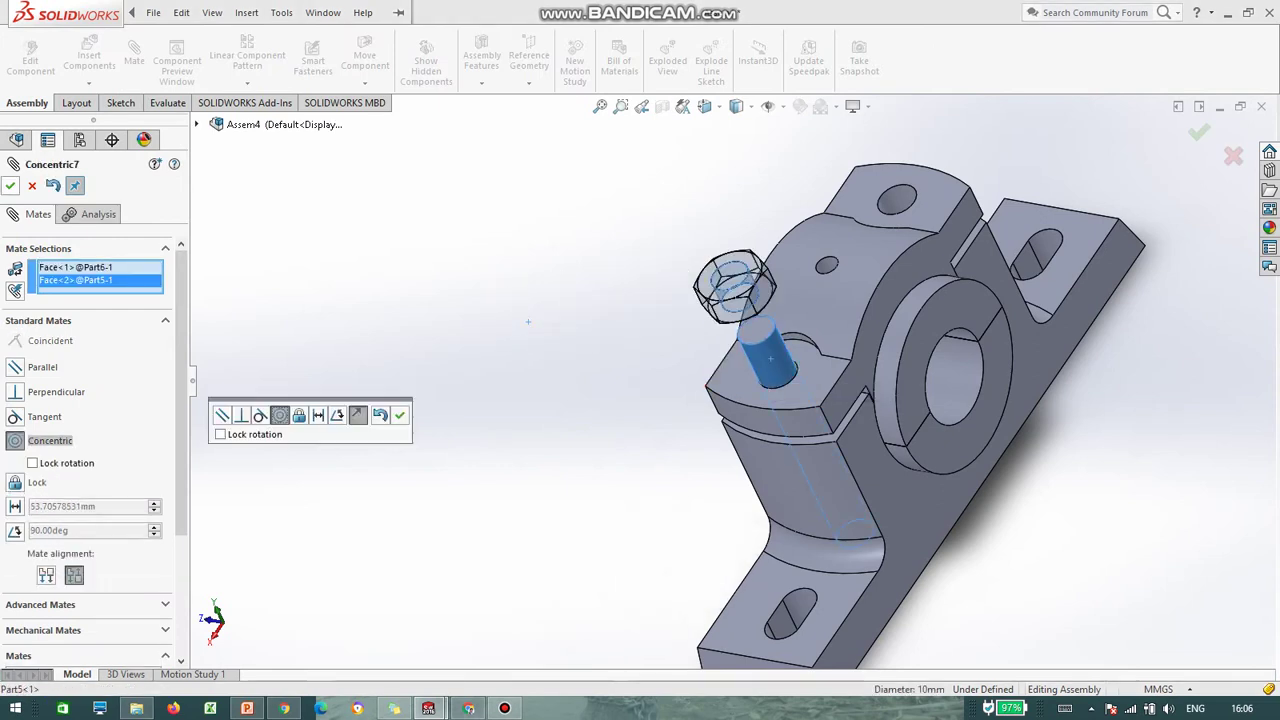
left_click(10, 186)
Step: Add a coincident mate between the Part6 nut's underside and the cap's flat bolt seat, and finish mating
middle_click_drag(735, 290, 590, 286)
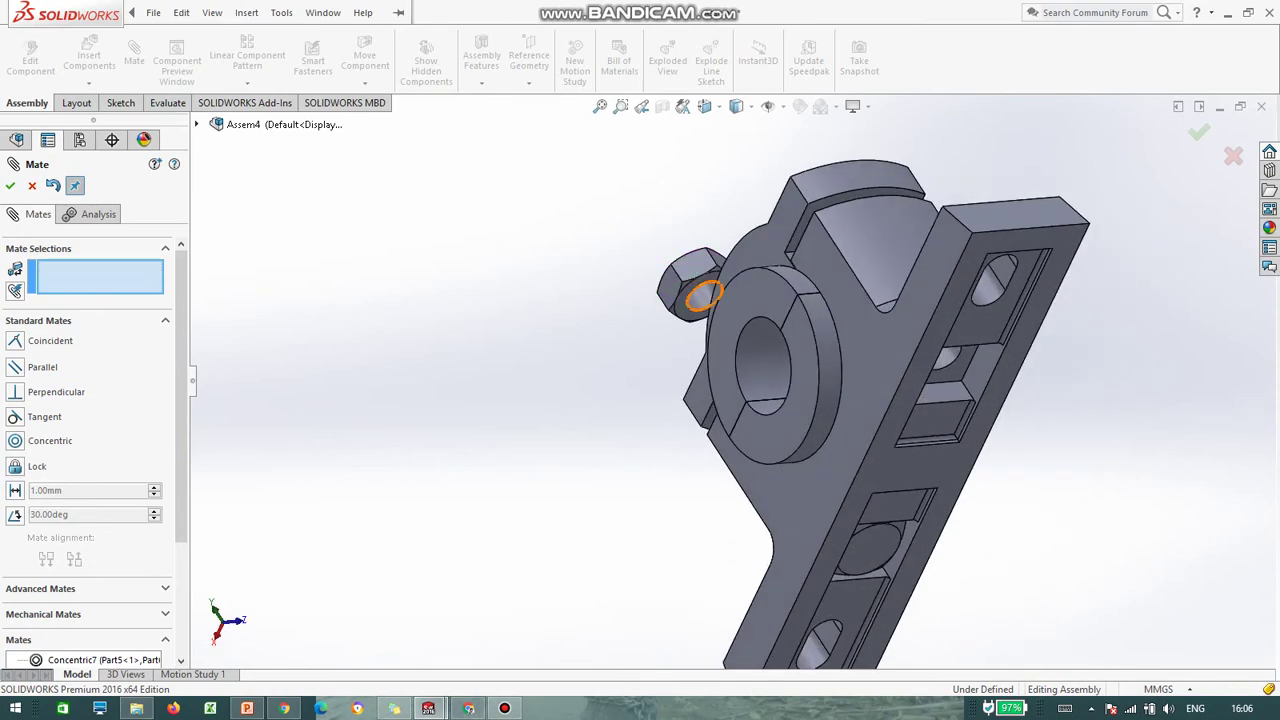
left_click(686, 311)
middle_click_drag(686, 311, 815, 330)
left_click(680, 378)
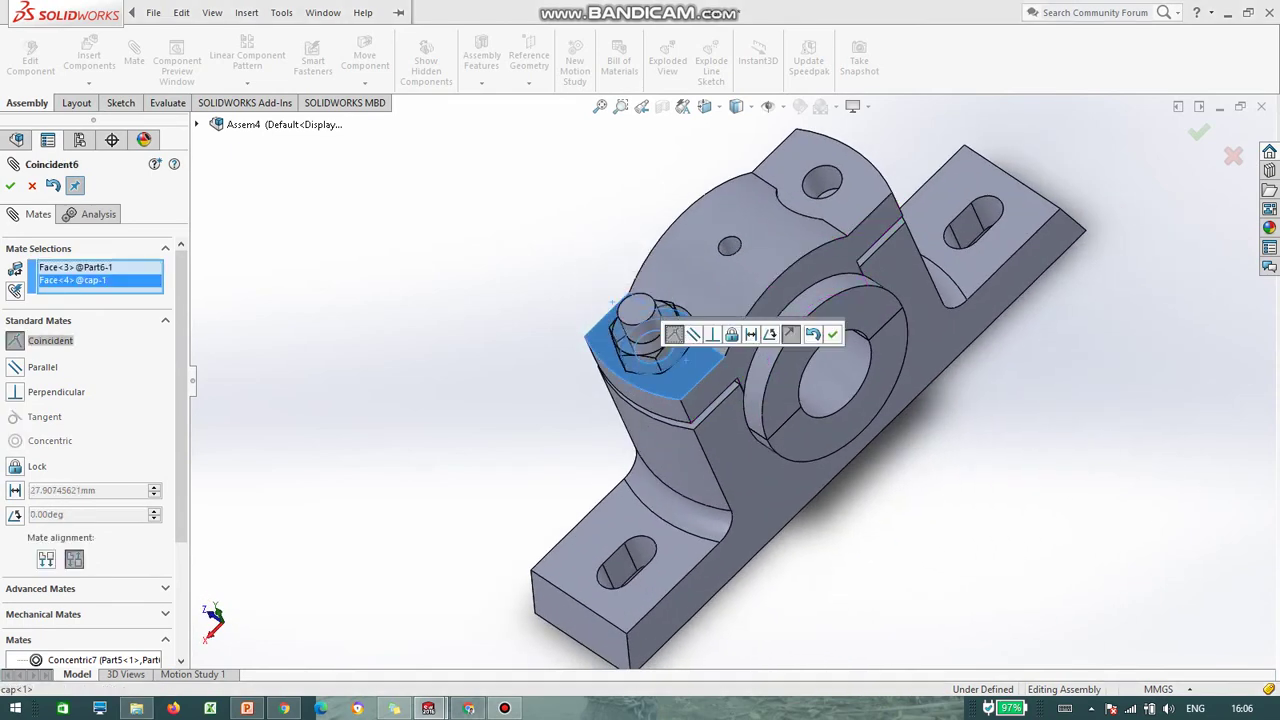
left_click(10, 186)
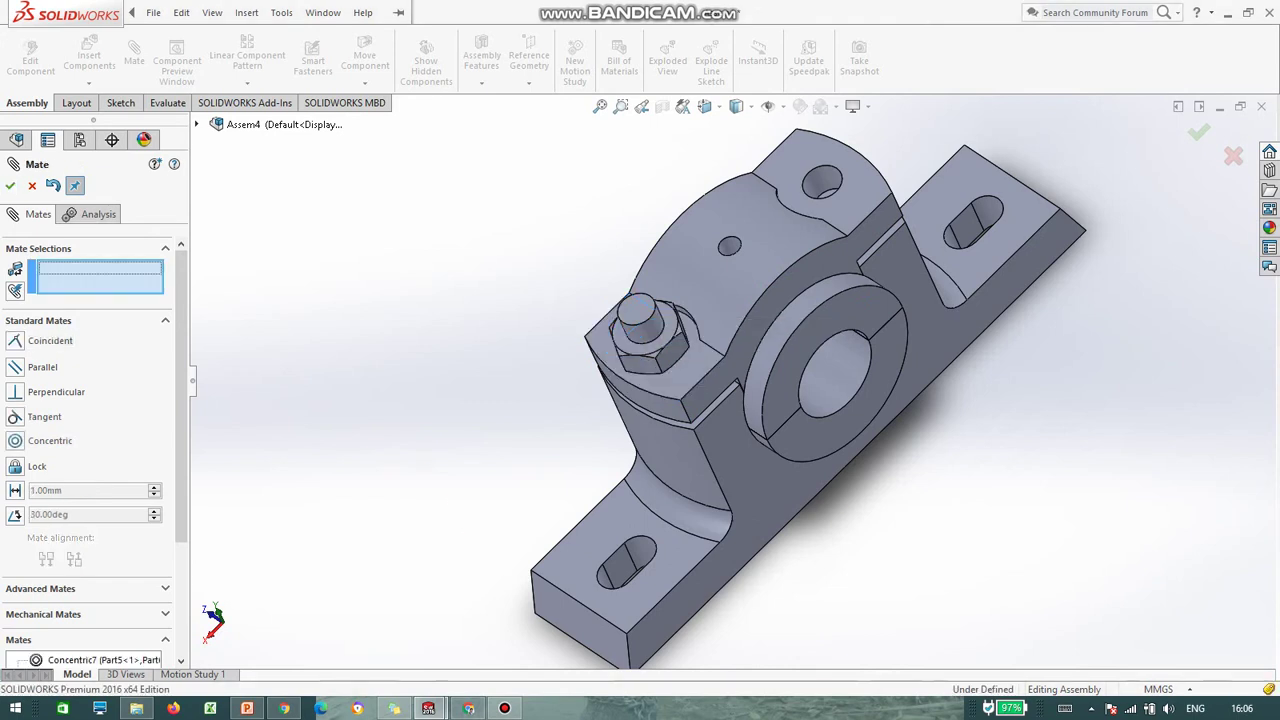
left_click(10, 186)
Step: Insert the Part7 nut and place it beside the plummer block
left_click(89, 52)
left_click(91, 461)
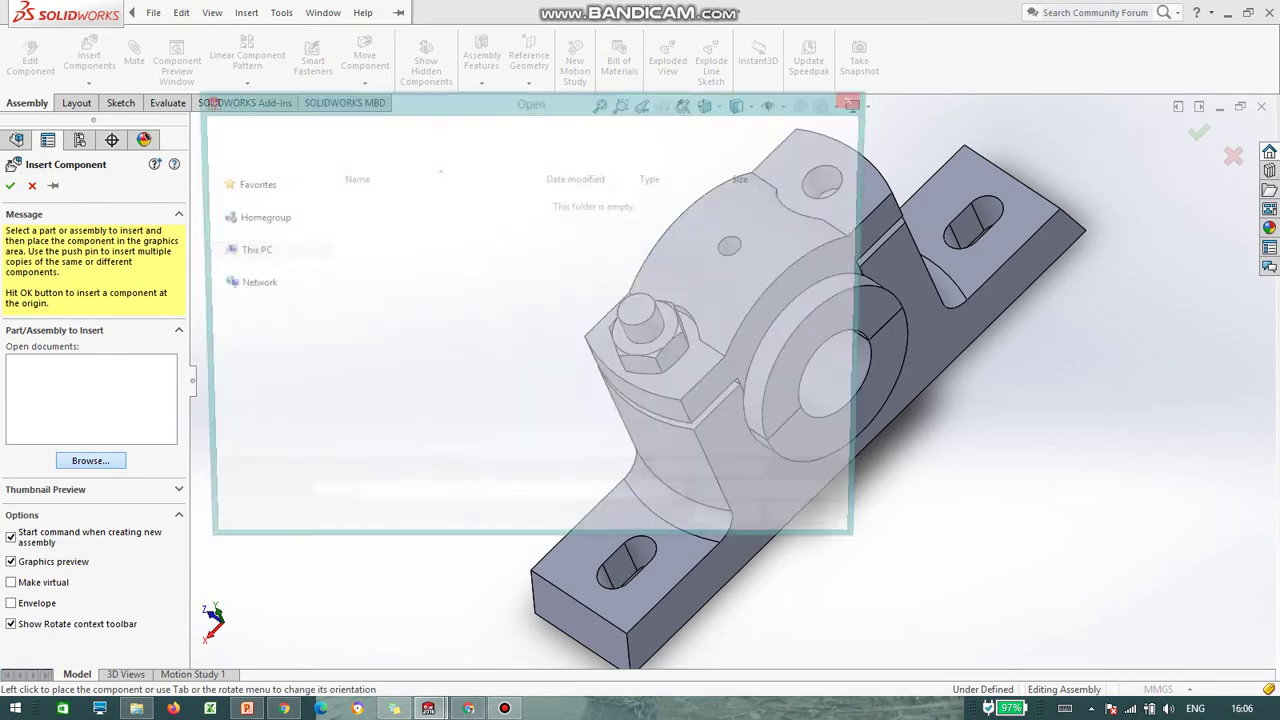
left_click(367, 319)
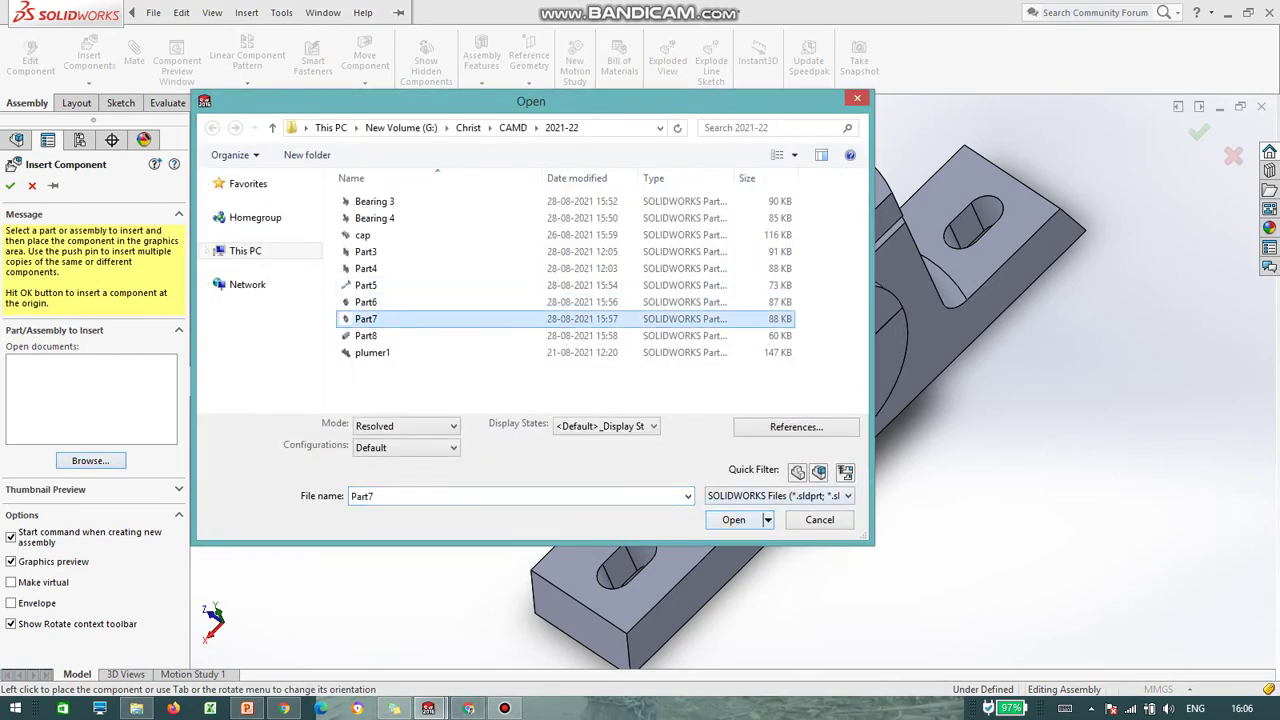
left_click(734, 520)
left_click(471, 263)
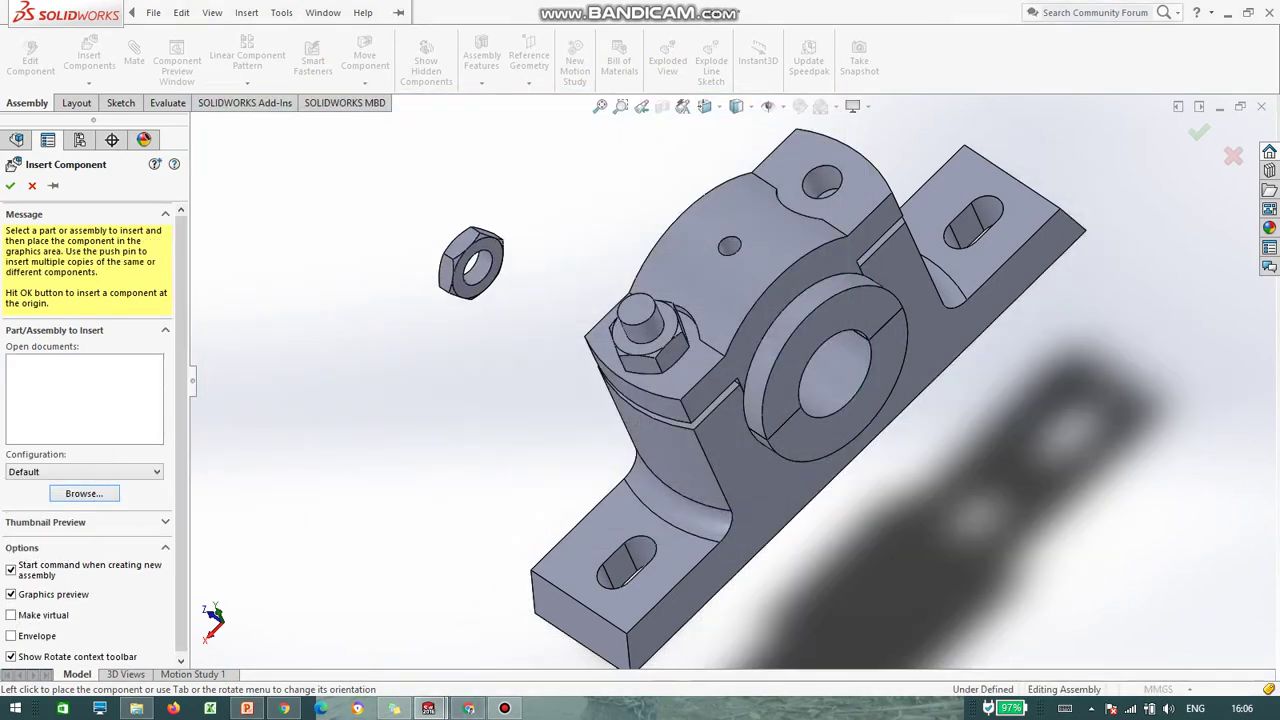
Step: Add a concentric mate between the Part7 nut's bore and the bolt shank
left_click(134, 54)
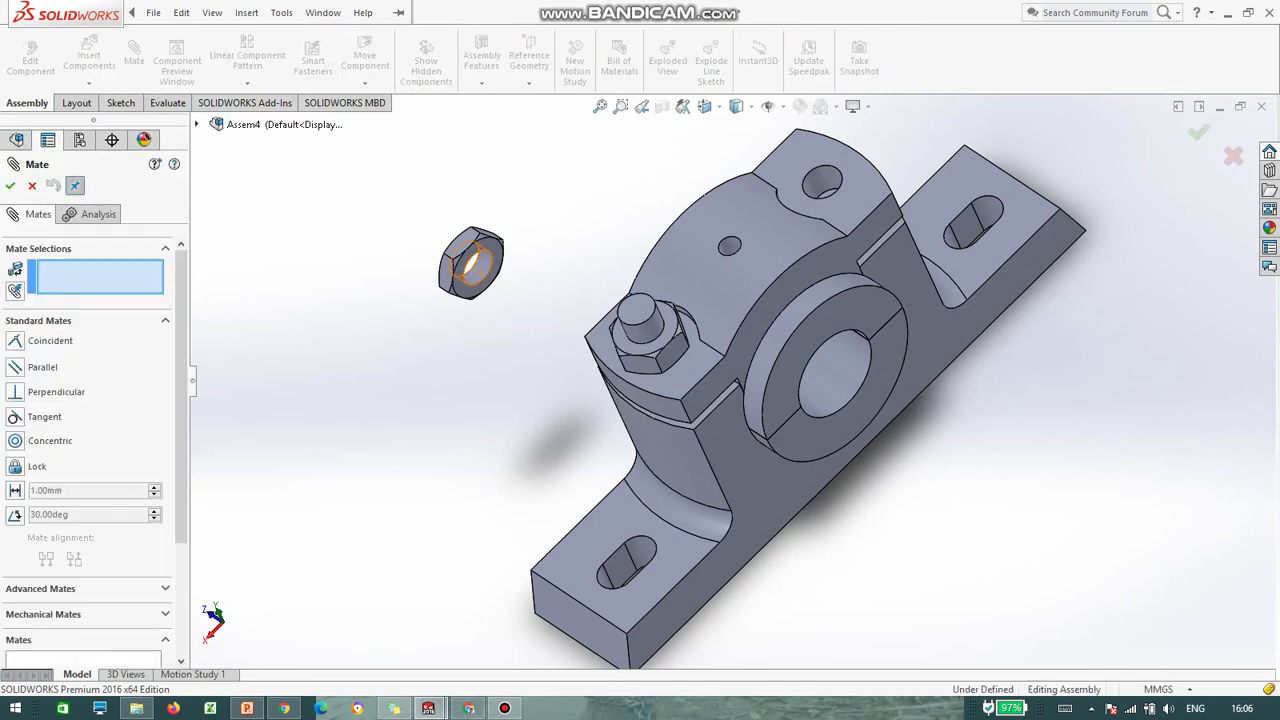
left_click(480, 268)
left_click(655, 323)
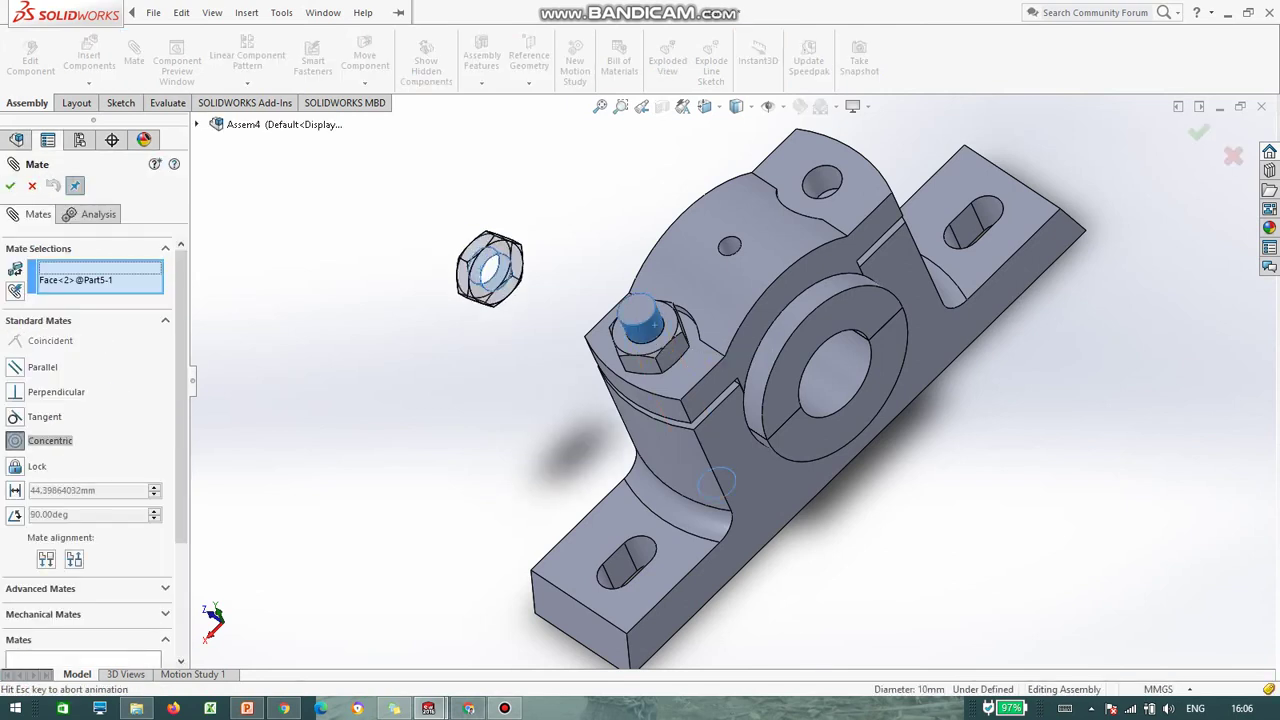
left_click(10, 186)
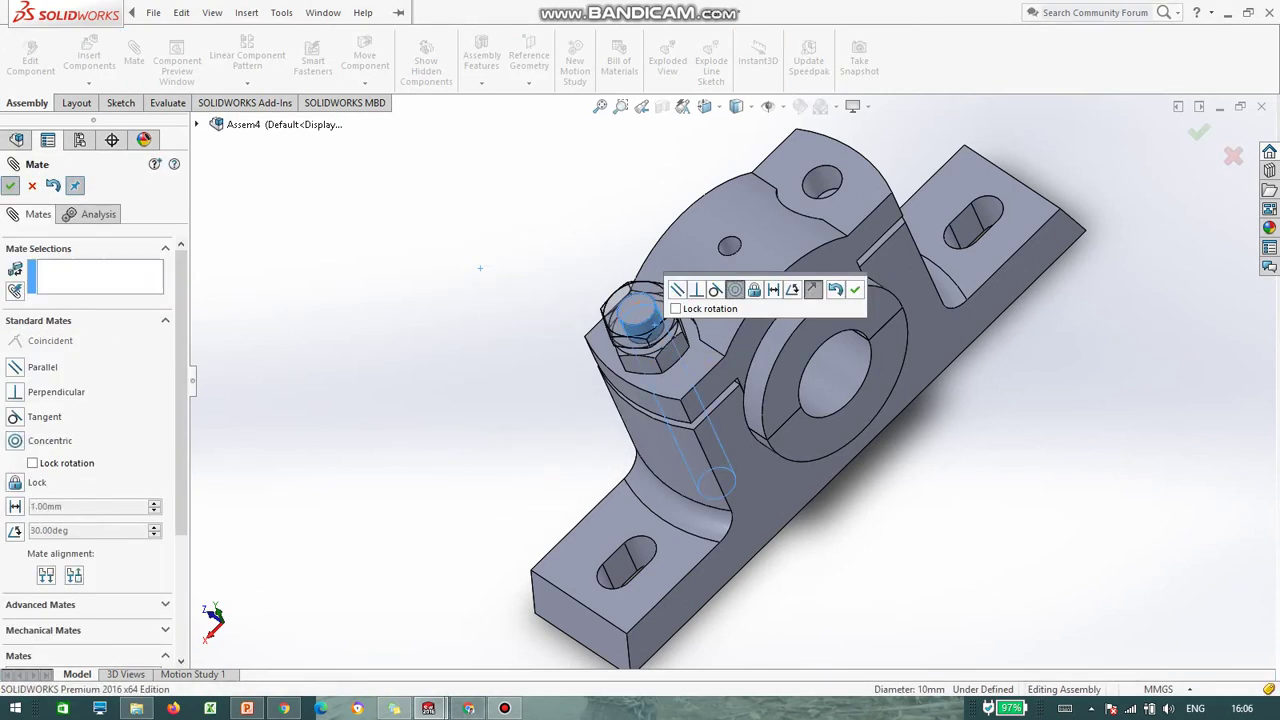
Step: Add a coincident mate between the underside of the Part7 nut and the upper face of the Part6 nut
middle_click_drag(622, 378, 498, 294)
scroll(498, 294, "down", 3)
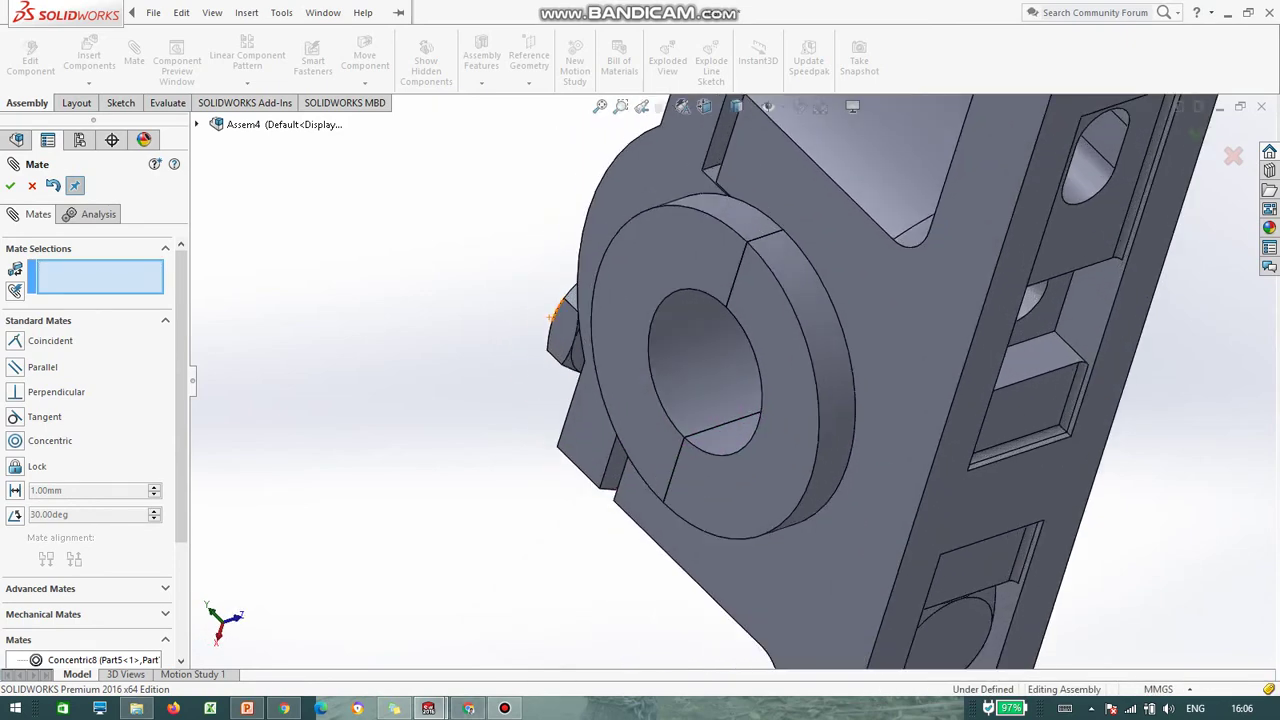
left_click(575, 357)
middle_click_drag(578, 358, 672, 408)
left_click(515, 341)
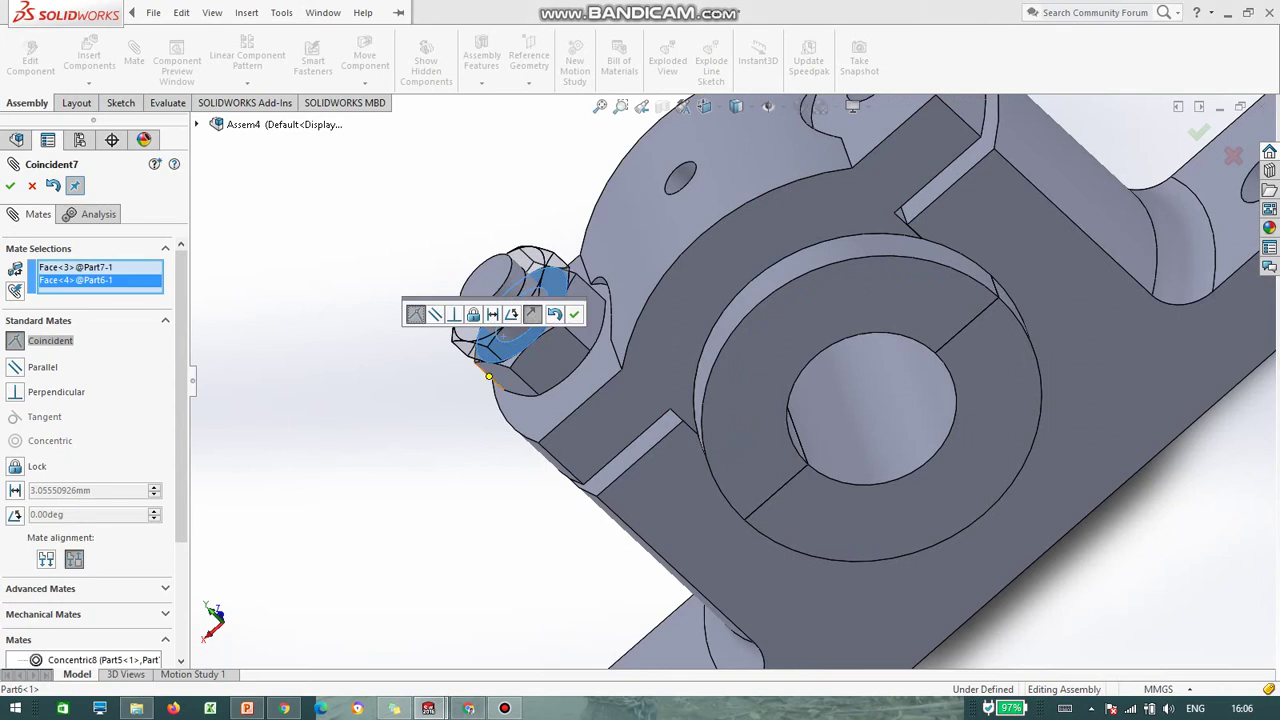
key("Return")
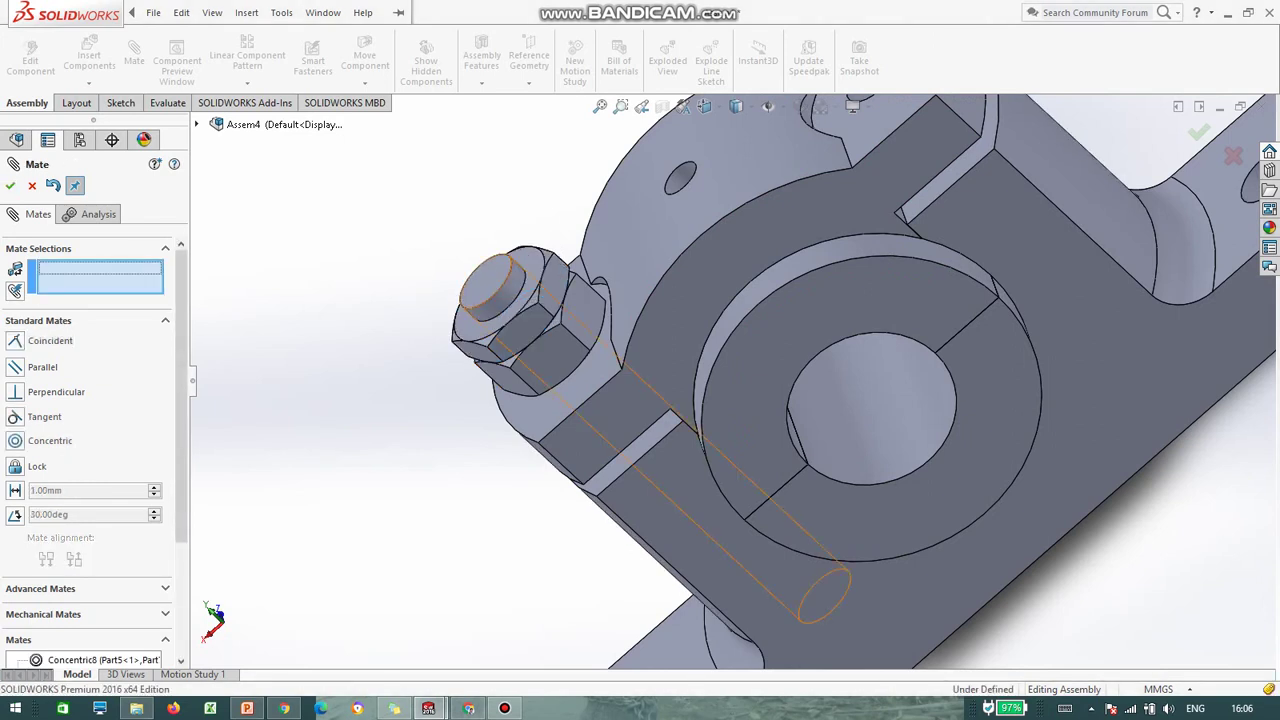
Step: Turn the Part7 nut on the bolt and add a coincident mate between its side flat and the matching flat of Part6
left_click_drag(561, 280, 546, 308)
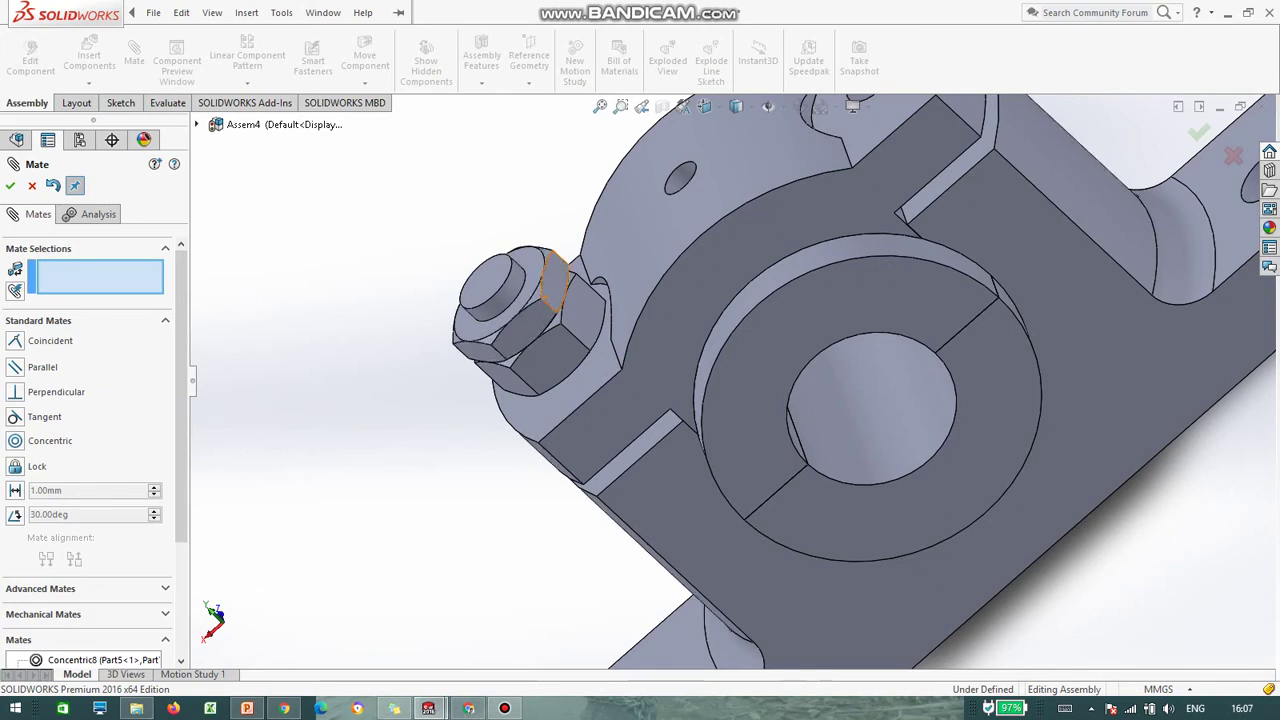
left_click(520, 328)
left_click(549, 356)
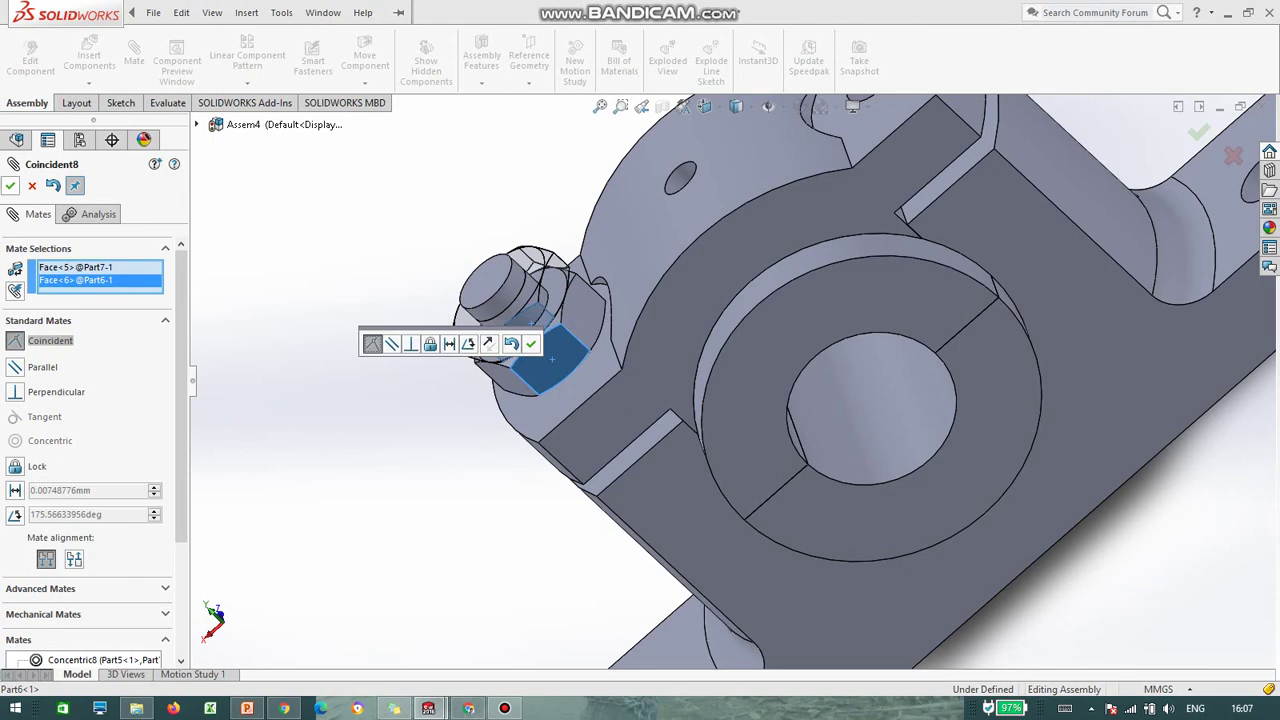
left_click(531, 344)
Step: Test whether the mated nuts still turn on the bolt, and finish mating
left_click_drag(518, 335, 553, 299)
left_click(10, 186)
scroll(729, 376, "up", 8)
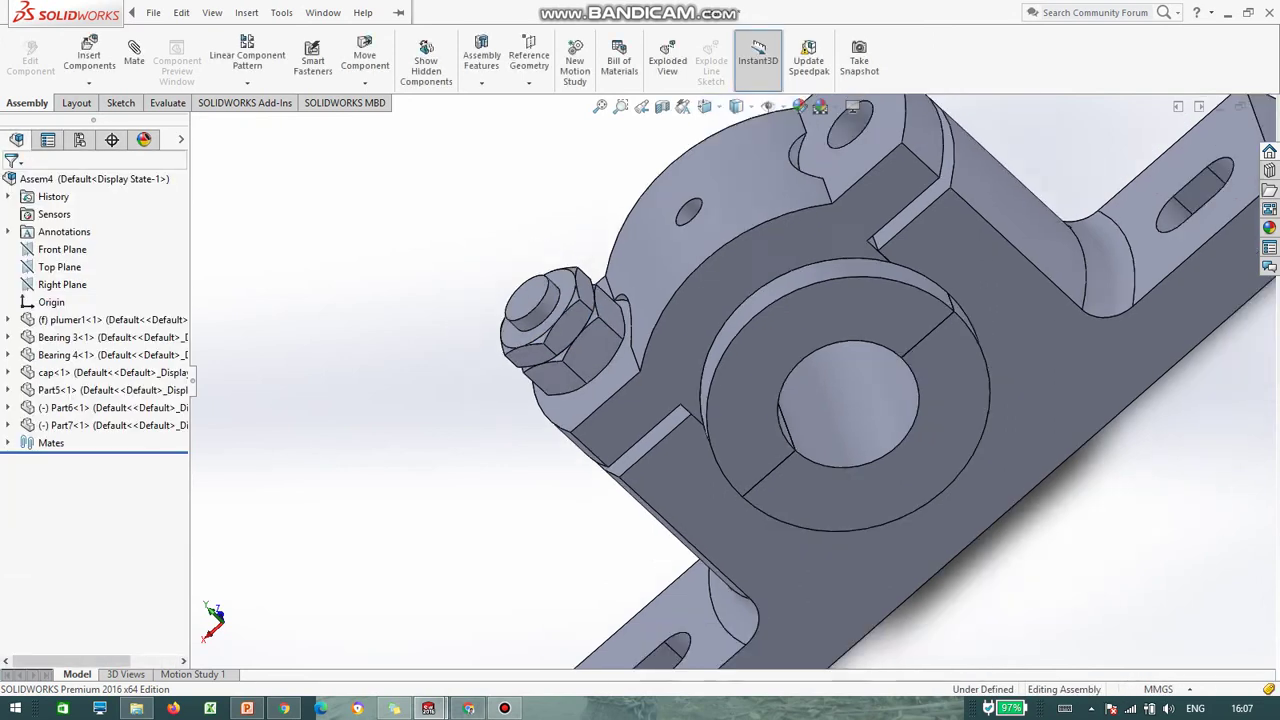
Step: Create a reference plane offset 22 mm from the cap's inner side face, flipped toward the centre of the bearing
middle_click_drag(729, 376, 735, 335)
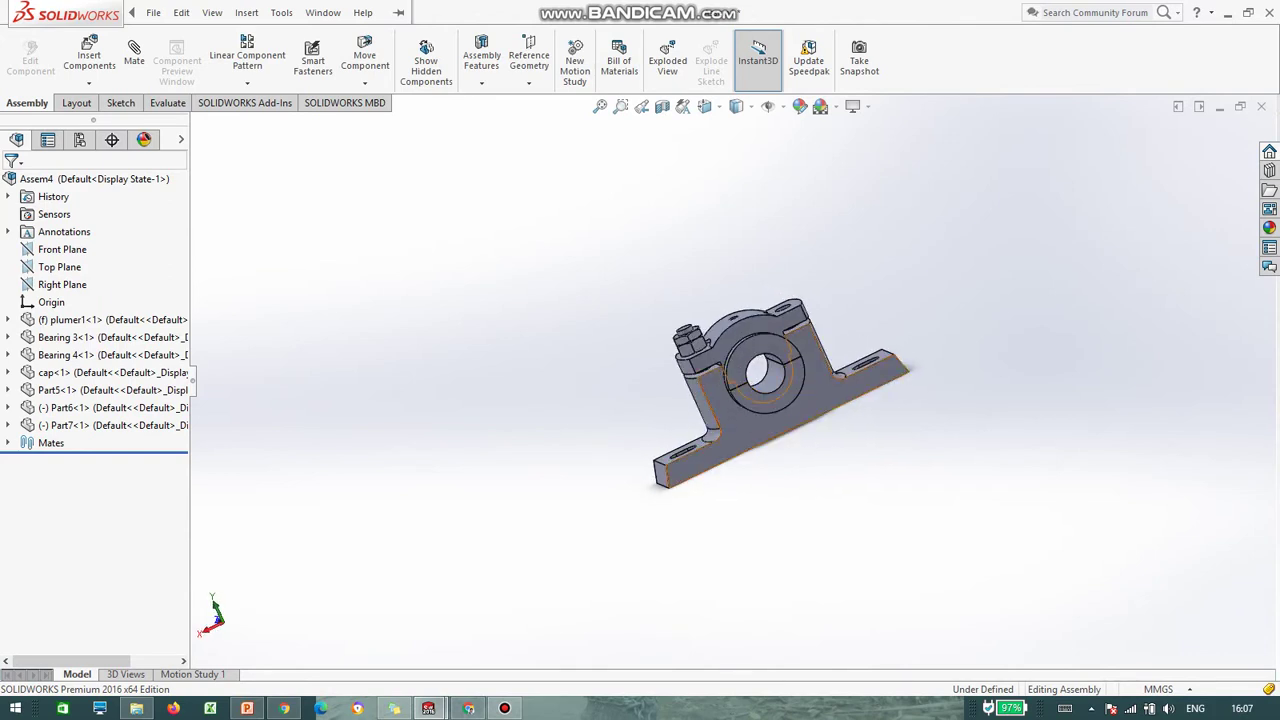
mouse_move(750, 375)
middle_mouse_down()
mouse_move(835, 370)
mouse_move(750, 370)
mouse_move(745, 400)
mouse_move(710, 385)
mouse_move(770, 390)
middle_mouse_up()
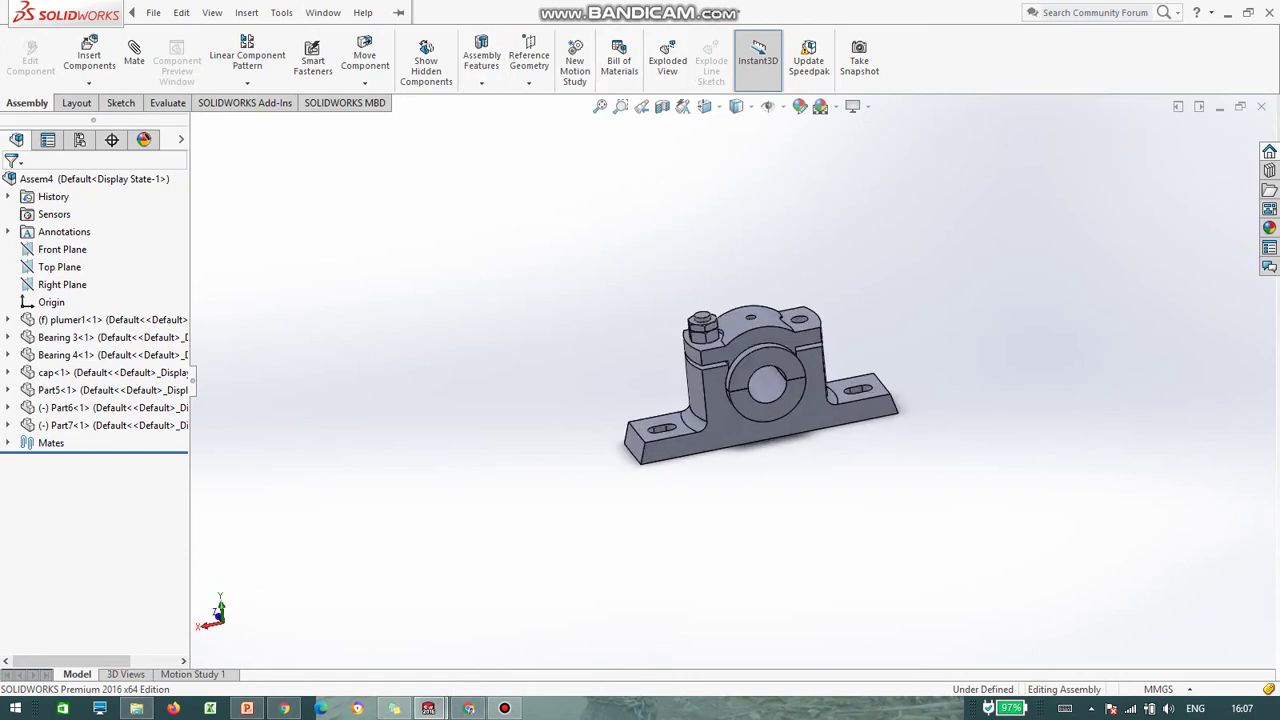
left_click(529, 66)
left_click(546, 102)
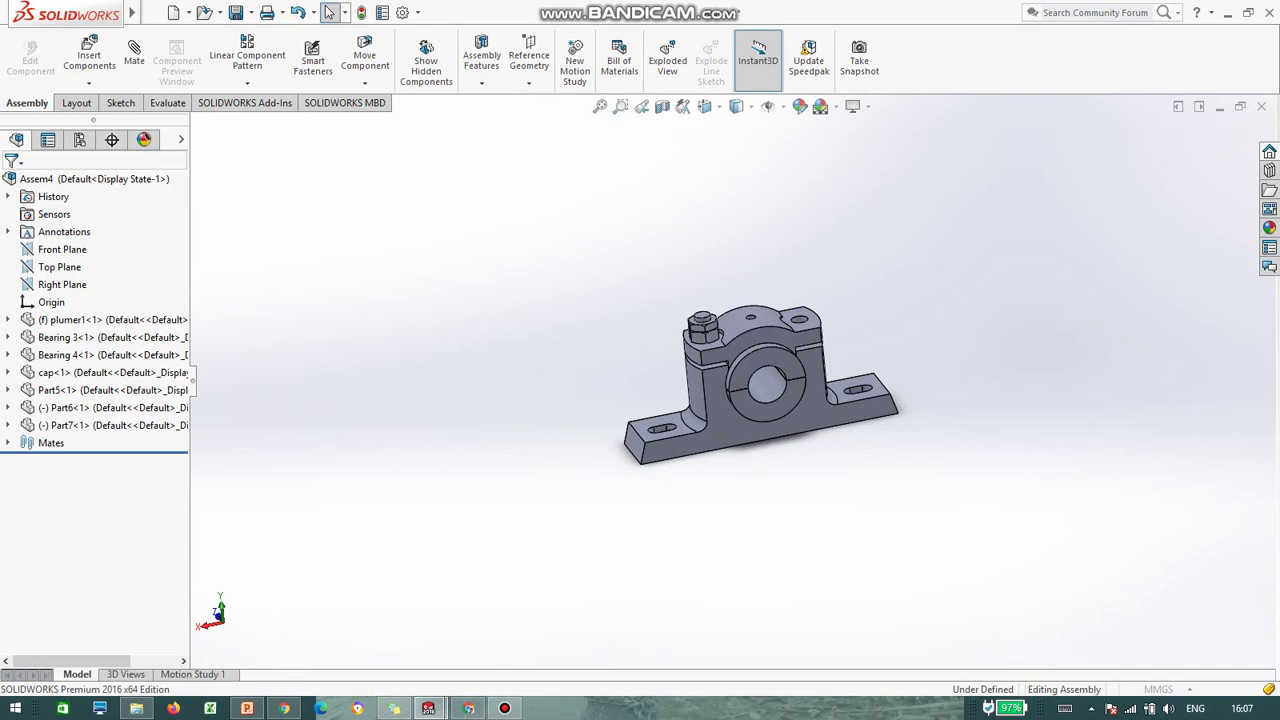
middle_click_drag(670, 328, 744, 304)
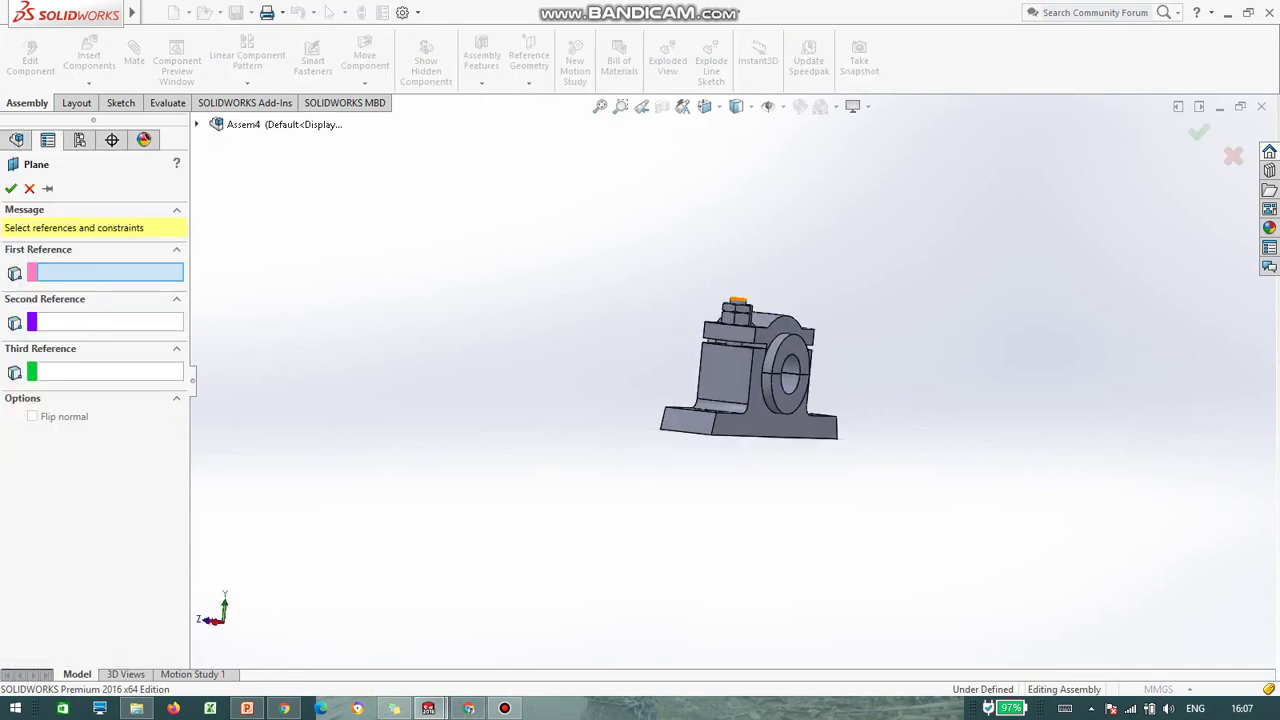
scroll(748, 308, "down", 6)
middle_click_drag(764, 352, 626, 382)
left_click(688, 389)
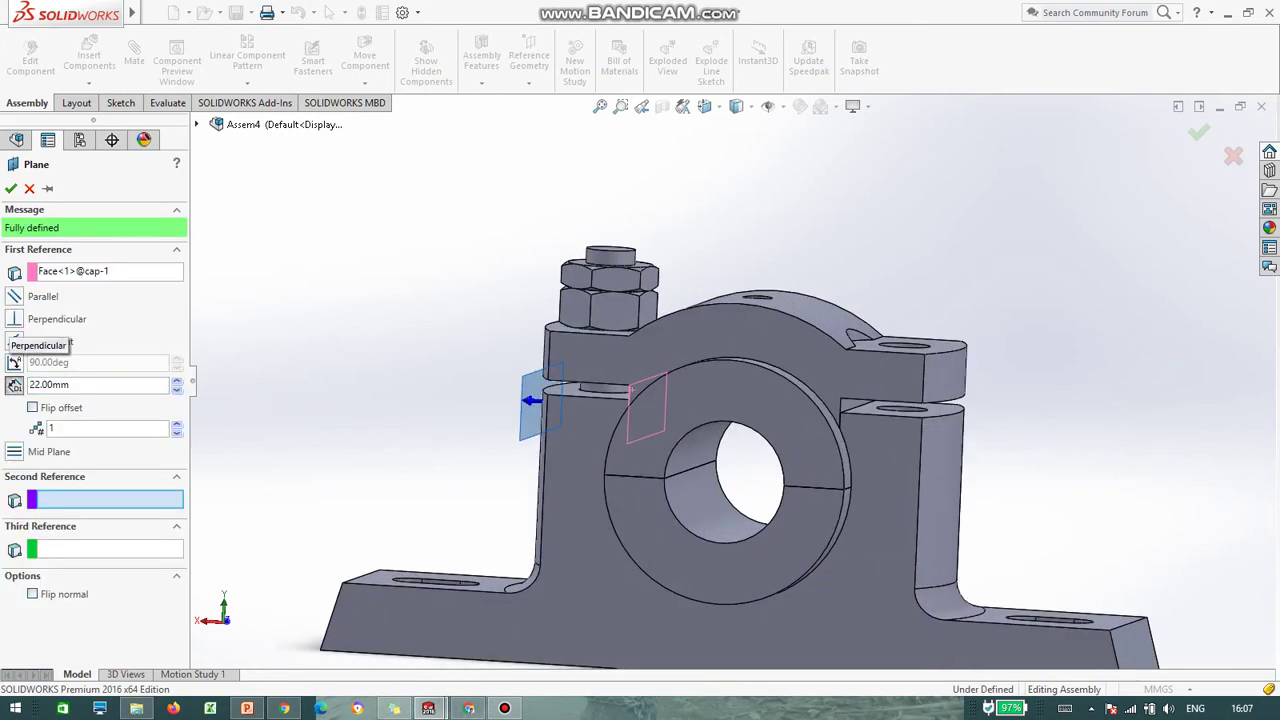
left_click(32, 408)
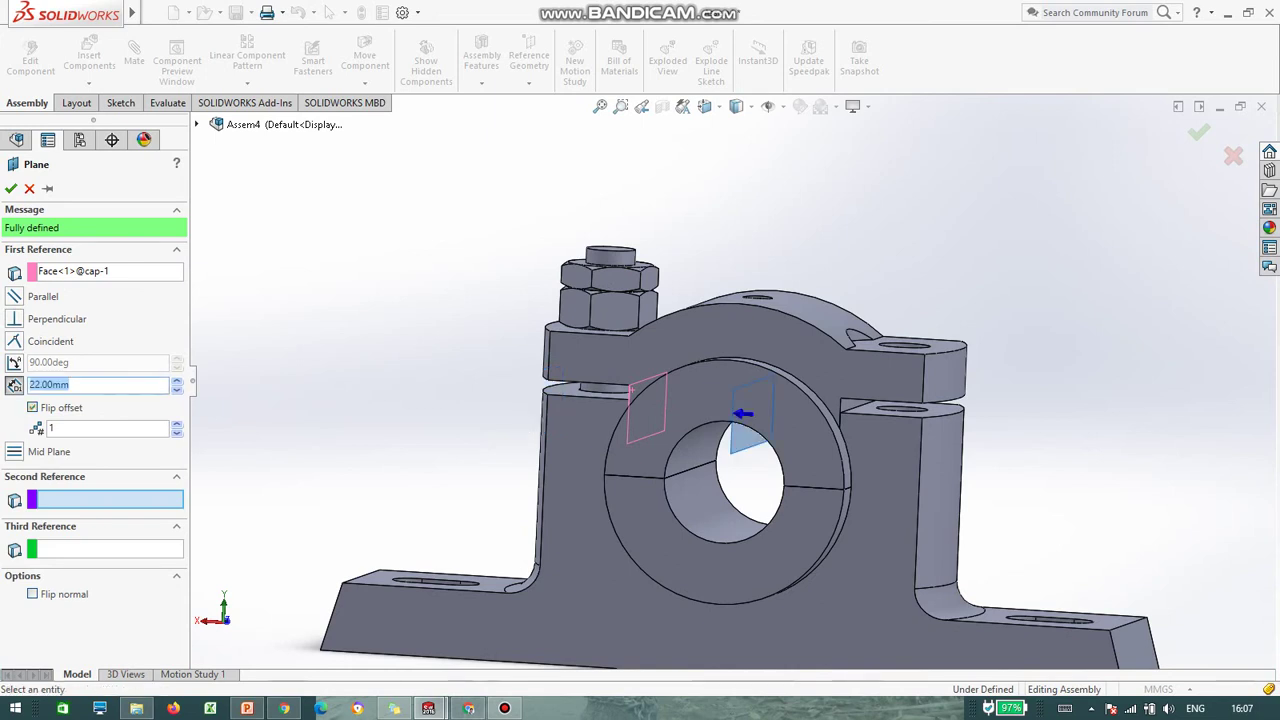
scroll(735, 399, "up", 4)
middle_click_drag(700, 400, 745, 402)
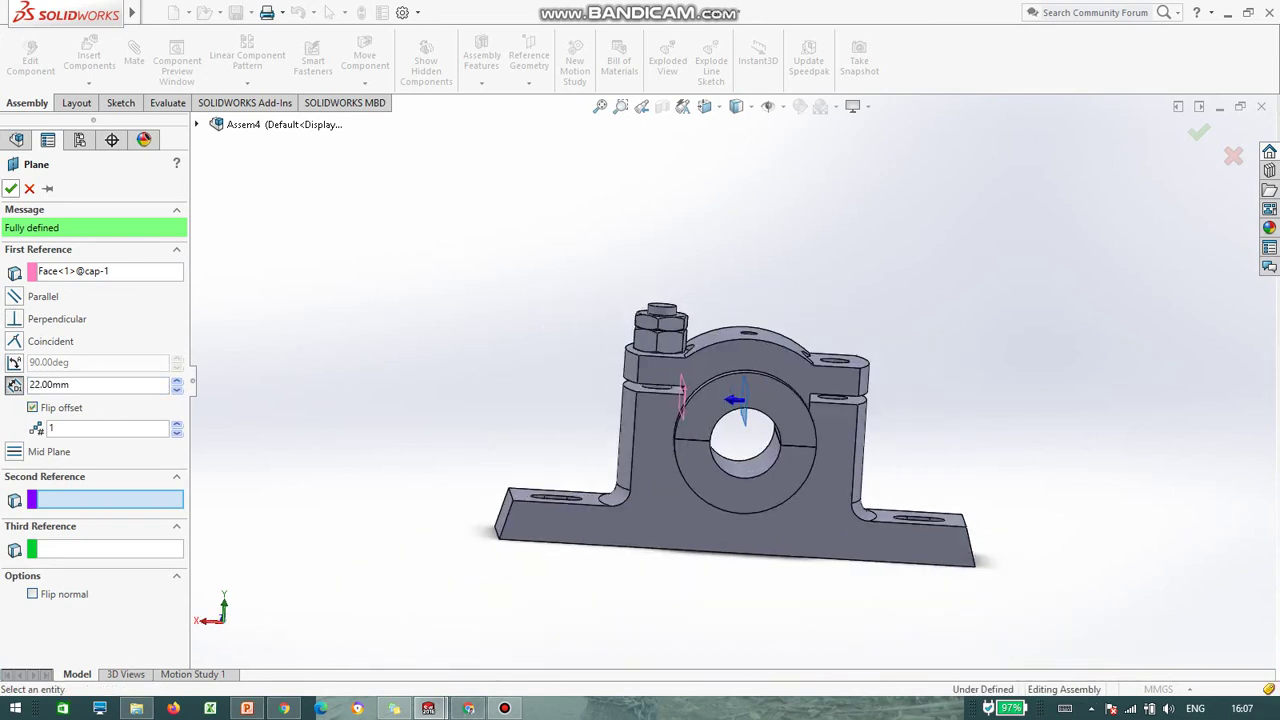
left_click(11, 188)
left_click(270, 192)
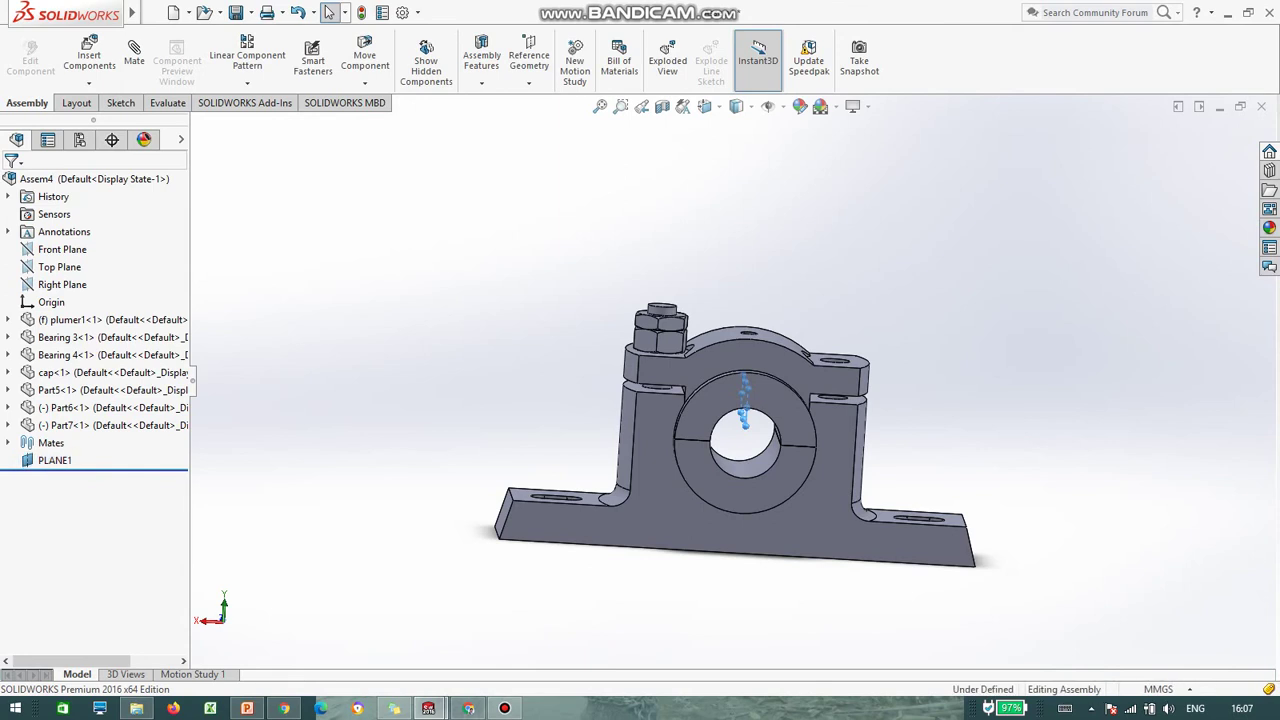
Step: Mirror the Part6 and Part7 nuts about PLANE1 onto the other side of the cap
left_click(247, 83)
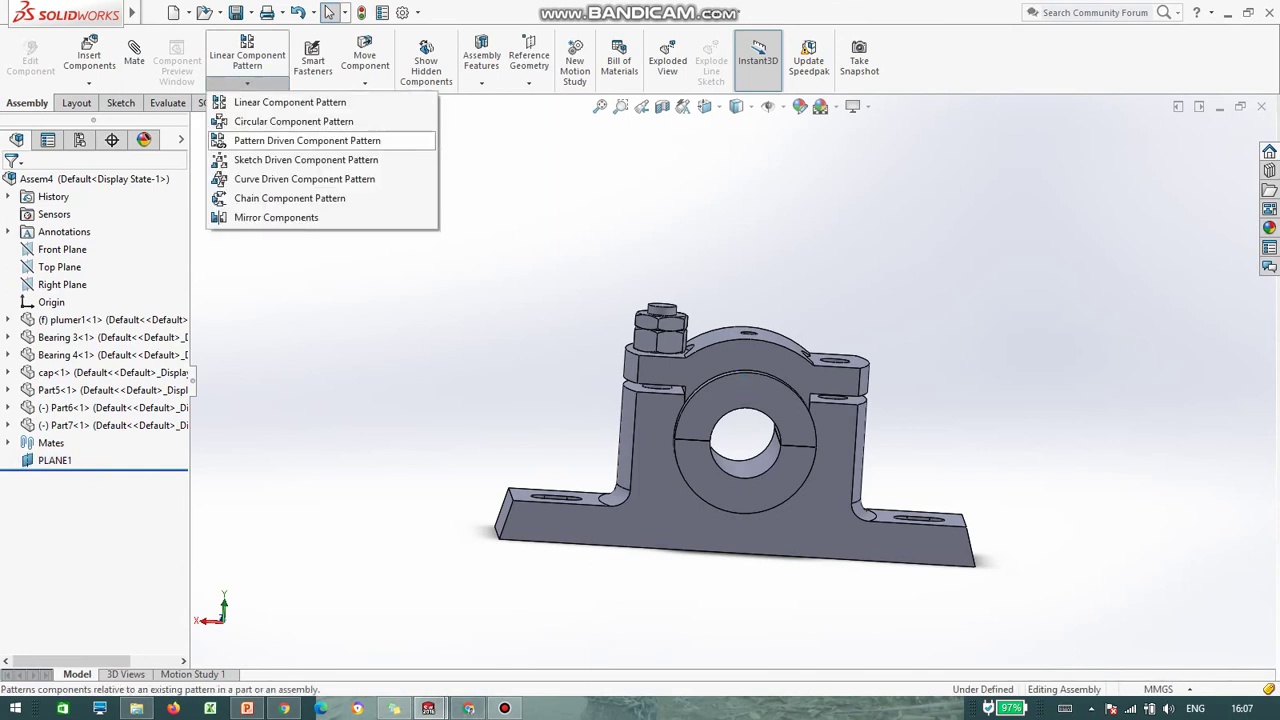
left_click(268, 217)
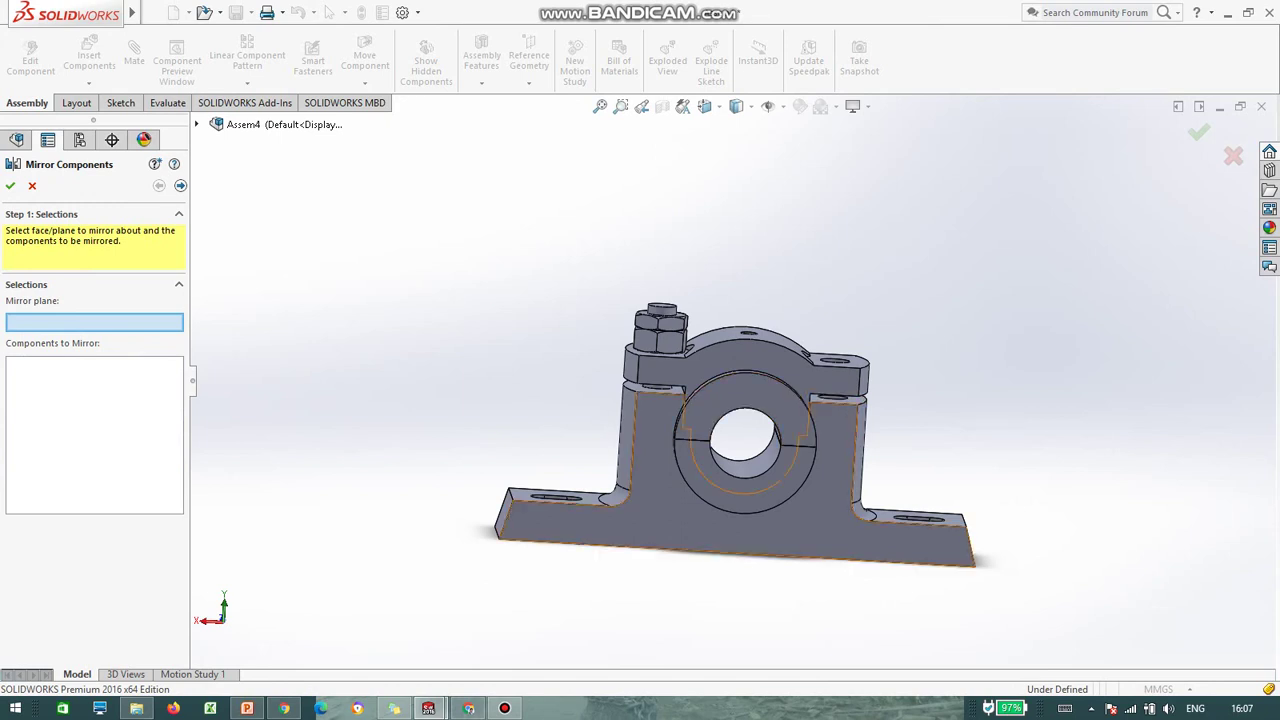
left_click(197, 124)
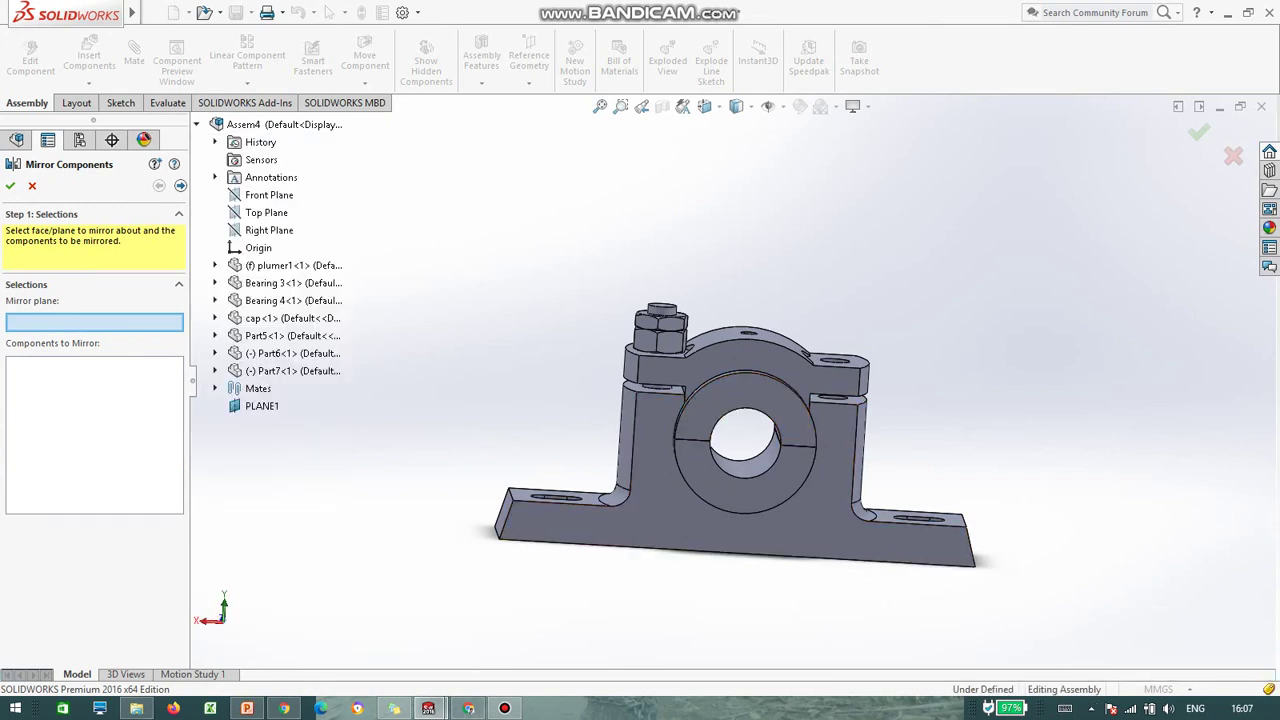
left_click(261, 406)
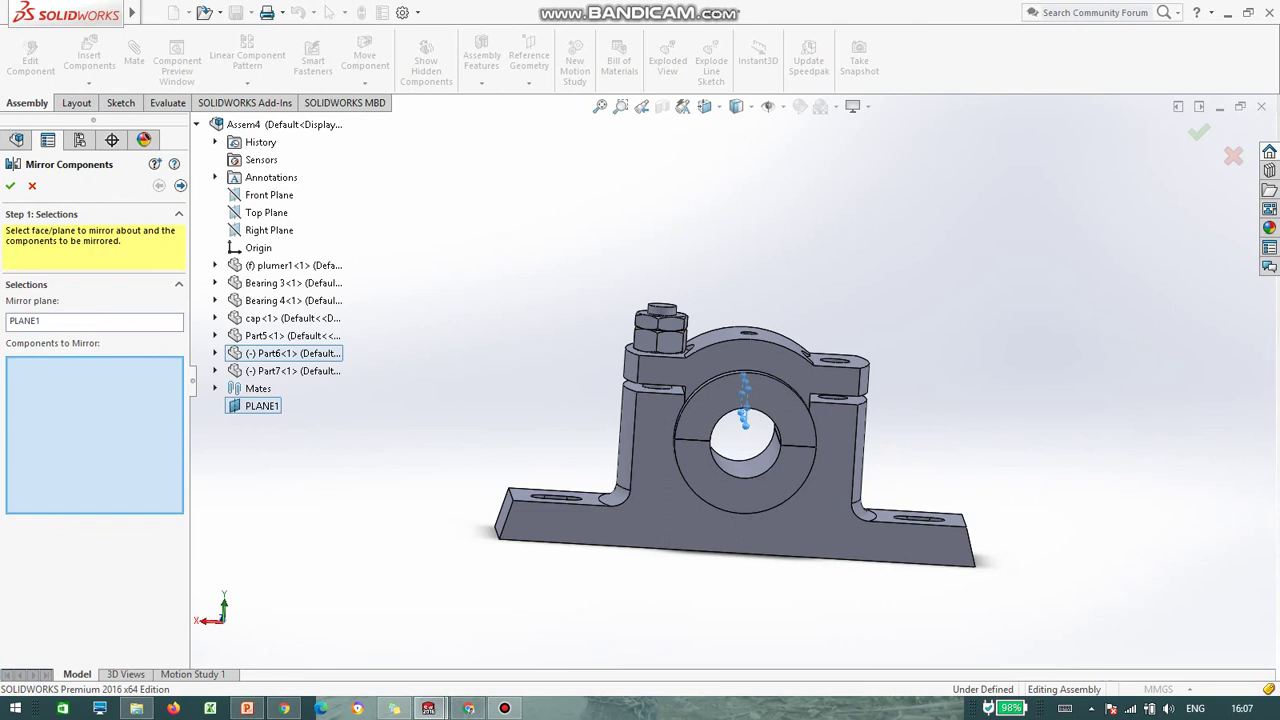
left_click(672, 324)
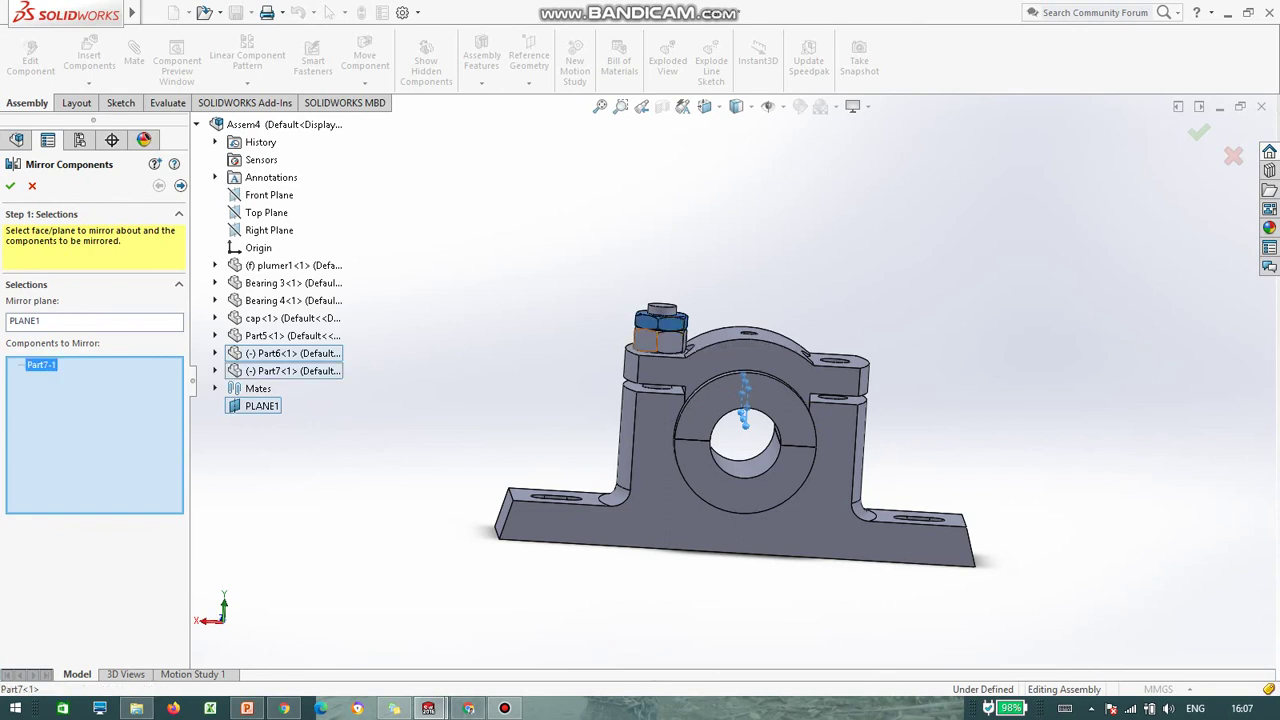
left_click(648, 344)
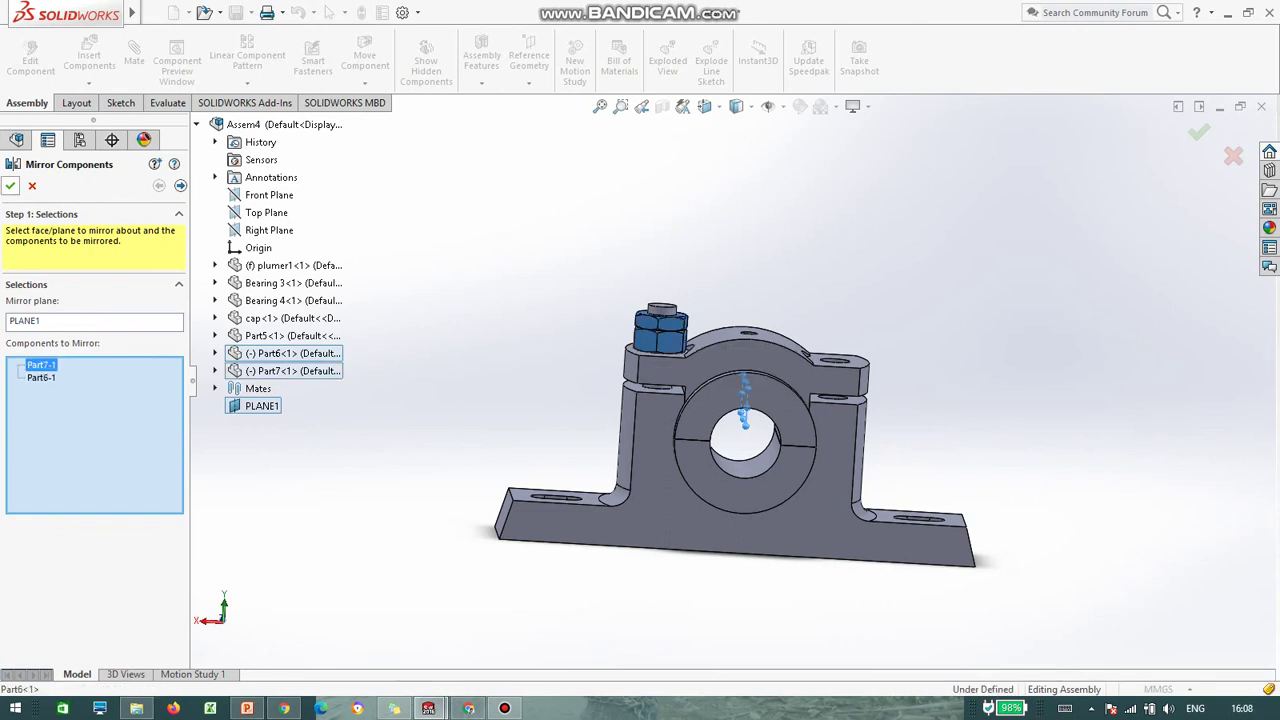
left_click(11, 186)
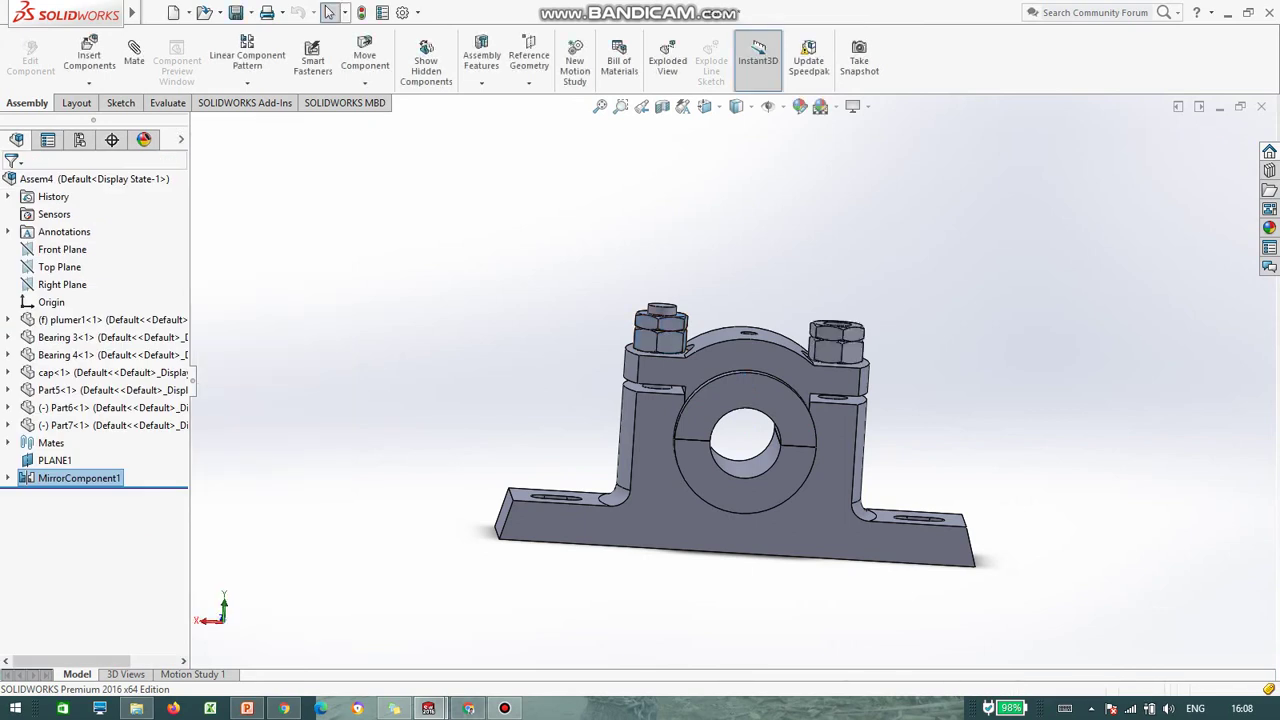
Step: Mirror the Part5 bolt about PLANE1 into the other bolt hole
key("Escape")
left_click(247, 83)
left_click(280, 216)
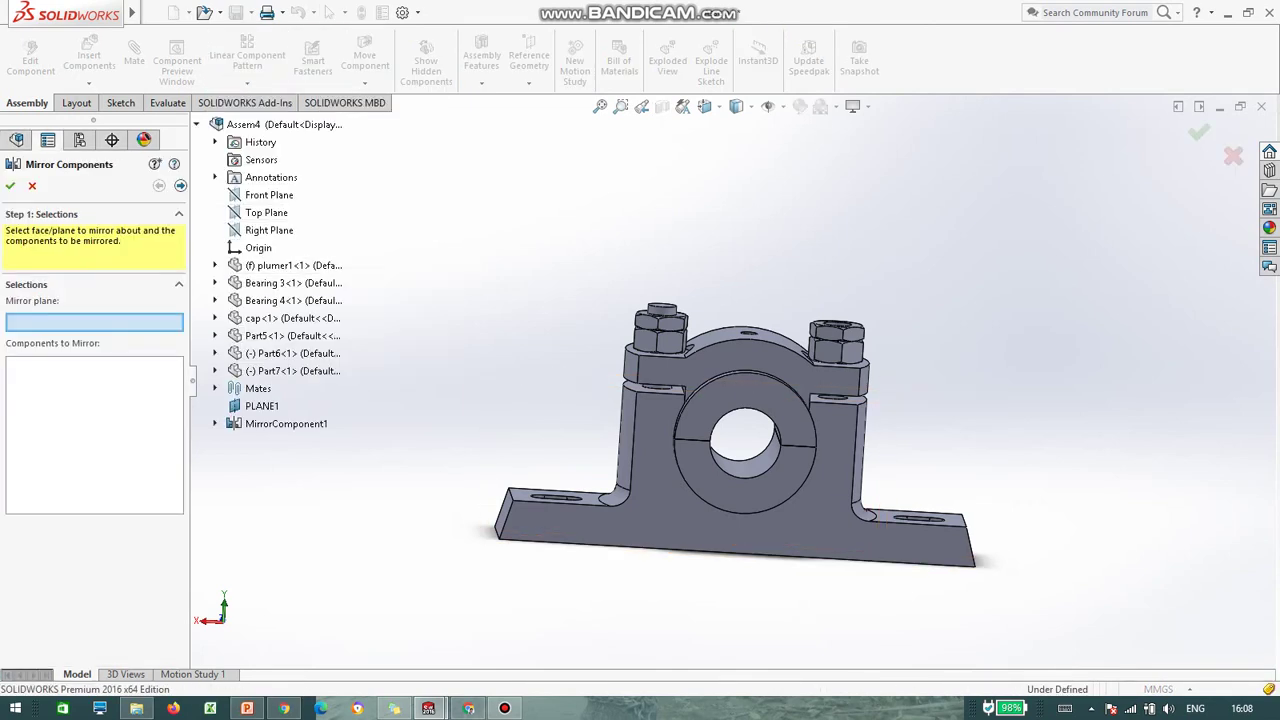
left_click(262, 406)
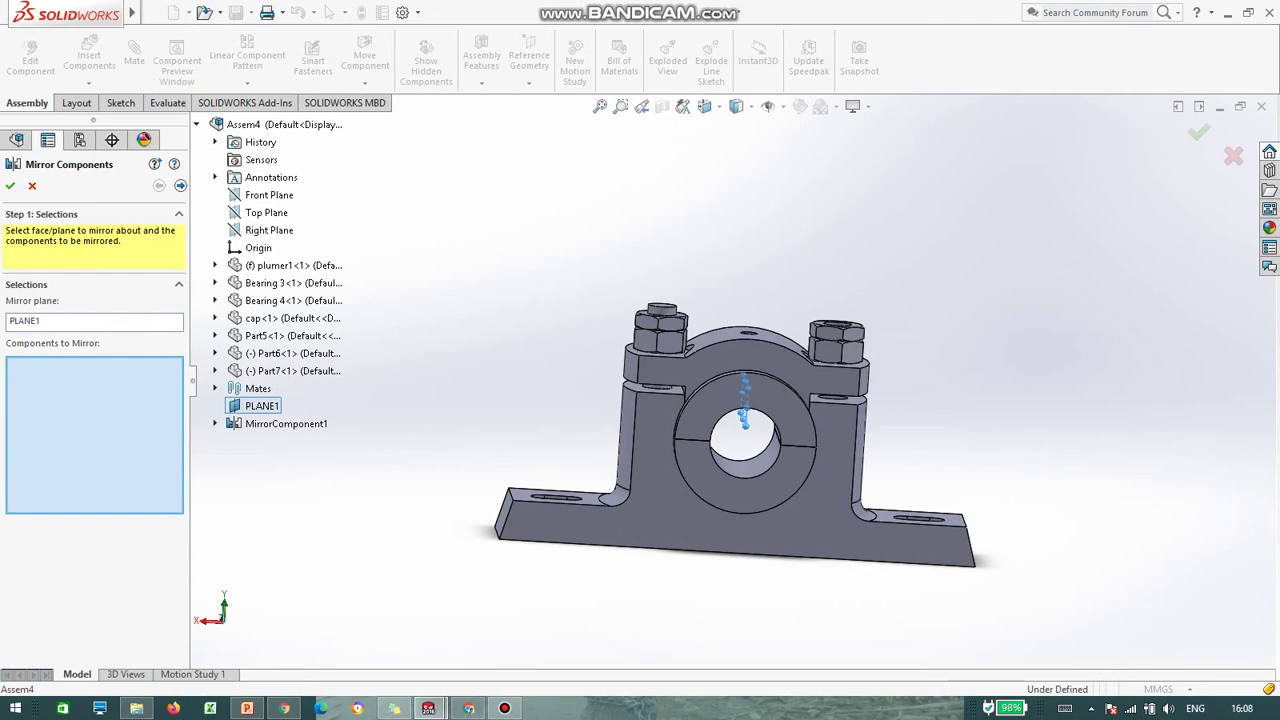
mouse_move(598, 610)
middle_mouse_down()
mouse_move(640, 482)
mouse_move(598, 600)
middle_mouse_up()
left_click(652, 466)
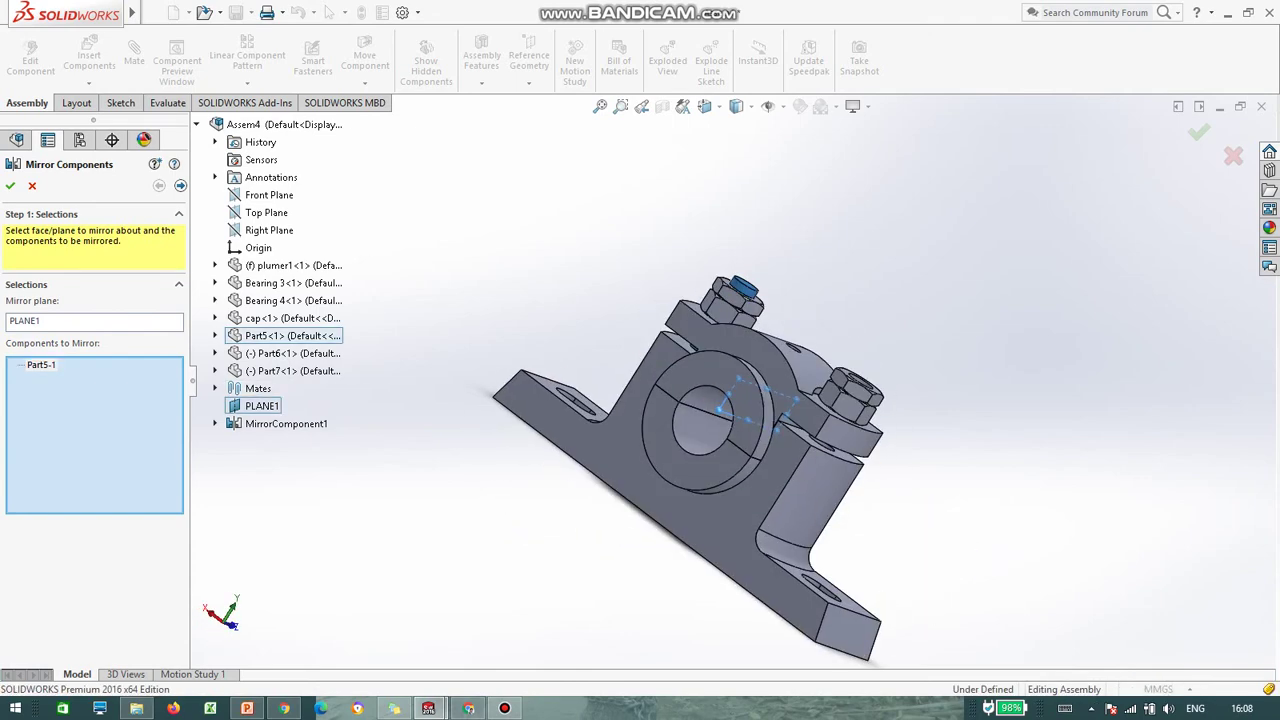
left_click(10, 186)
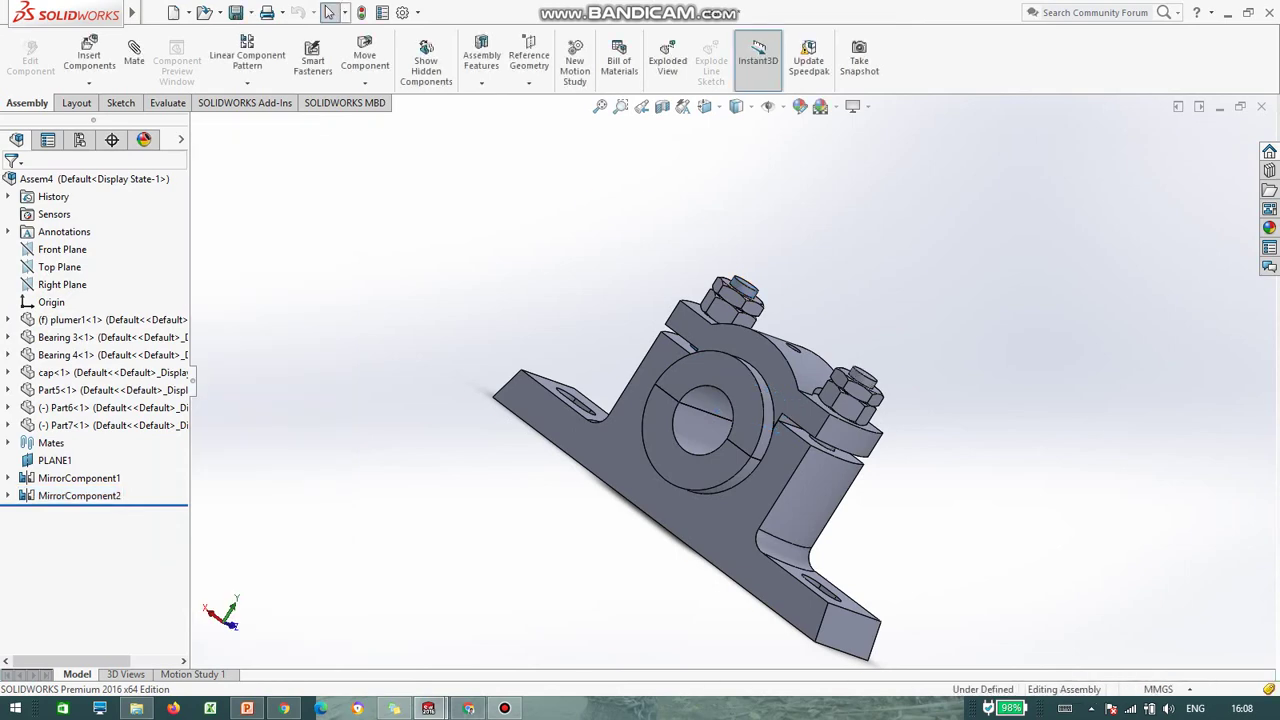
Step: Insert the Part8 shaft into the assembly at the origin
left_click(89, 52)
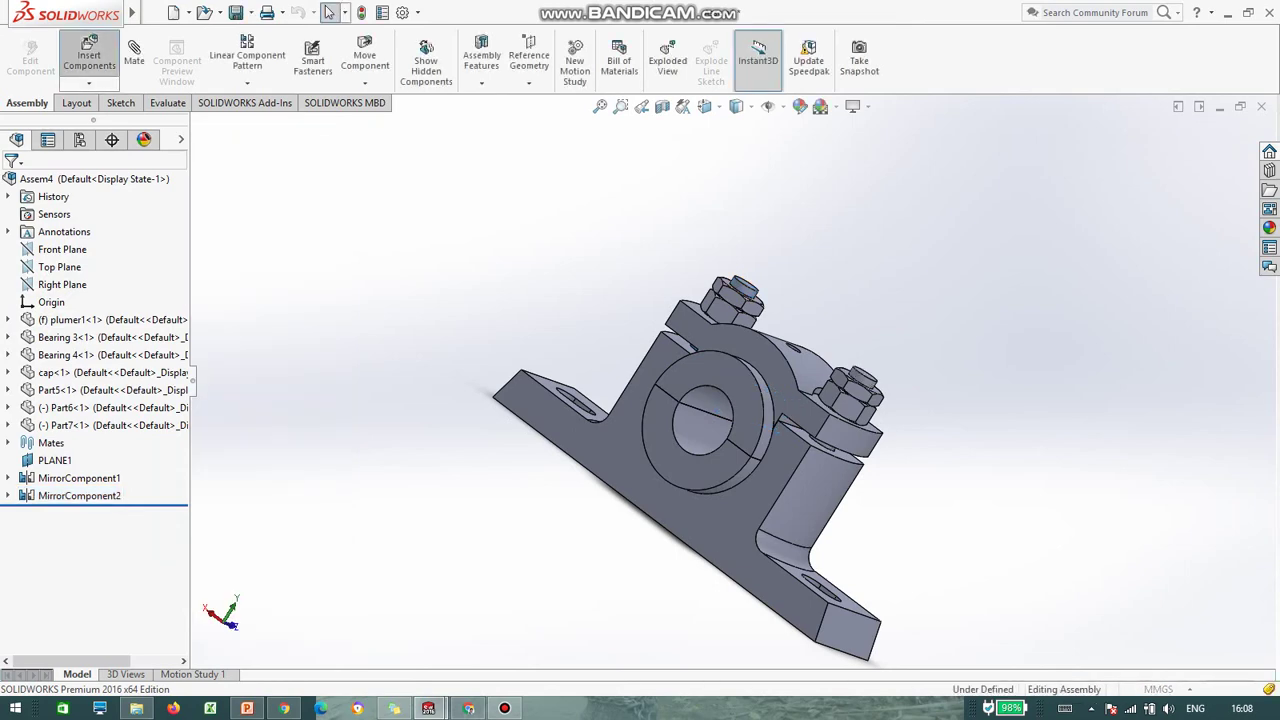
left_click(90, 461)
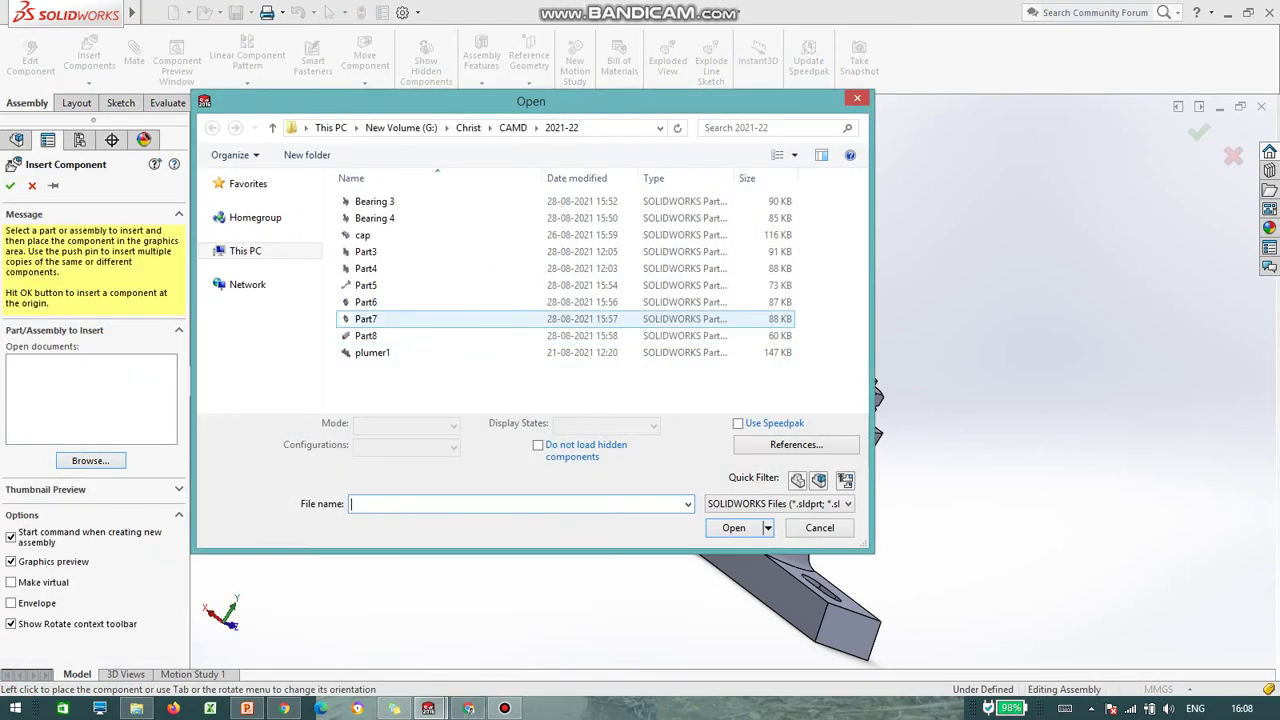
left_click(385, 352)
left_click(372, 336)
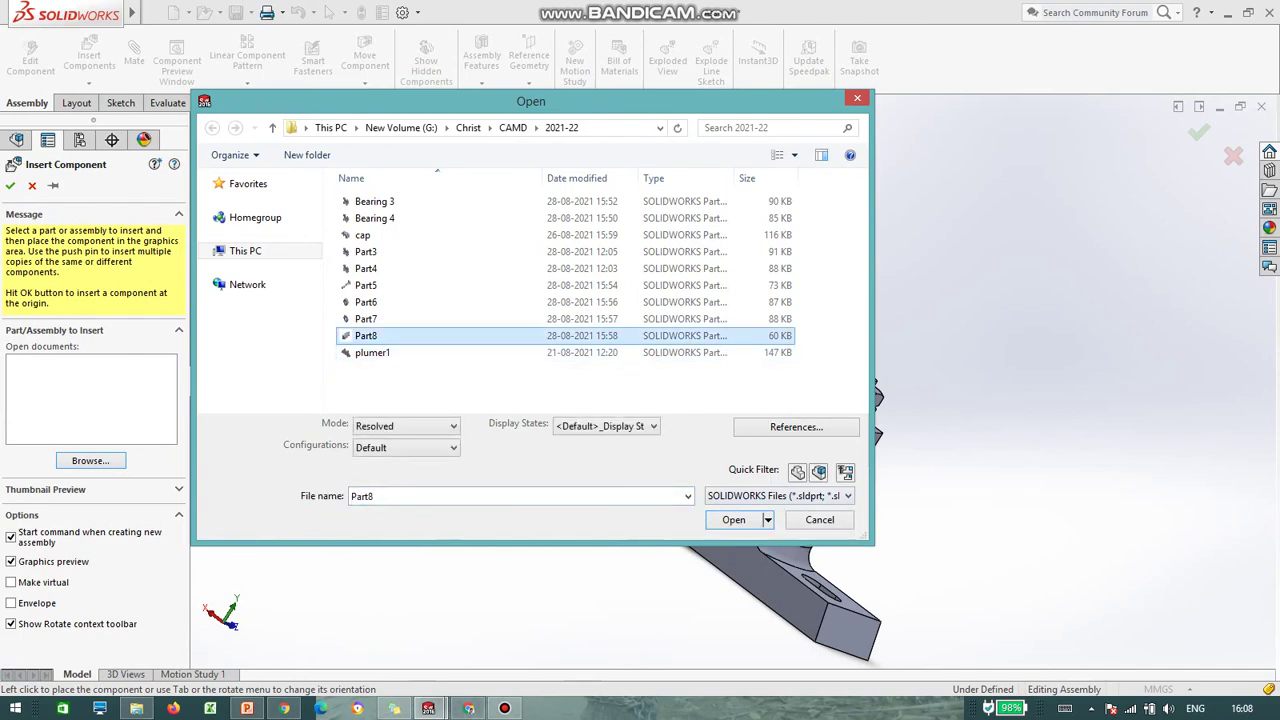
left_click(734, 520)
scroll(540, 380, "up", 3)
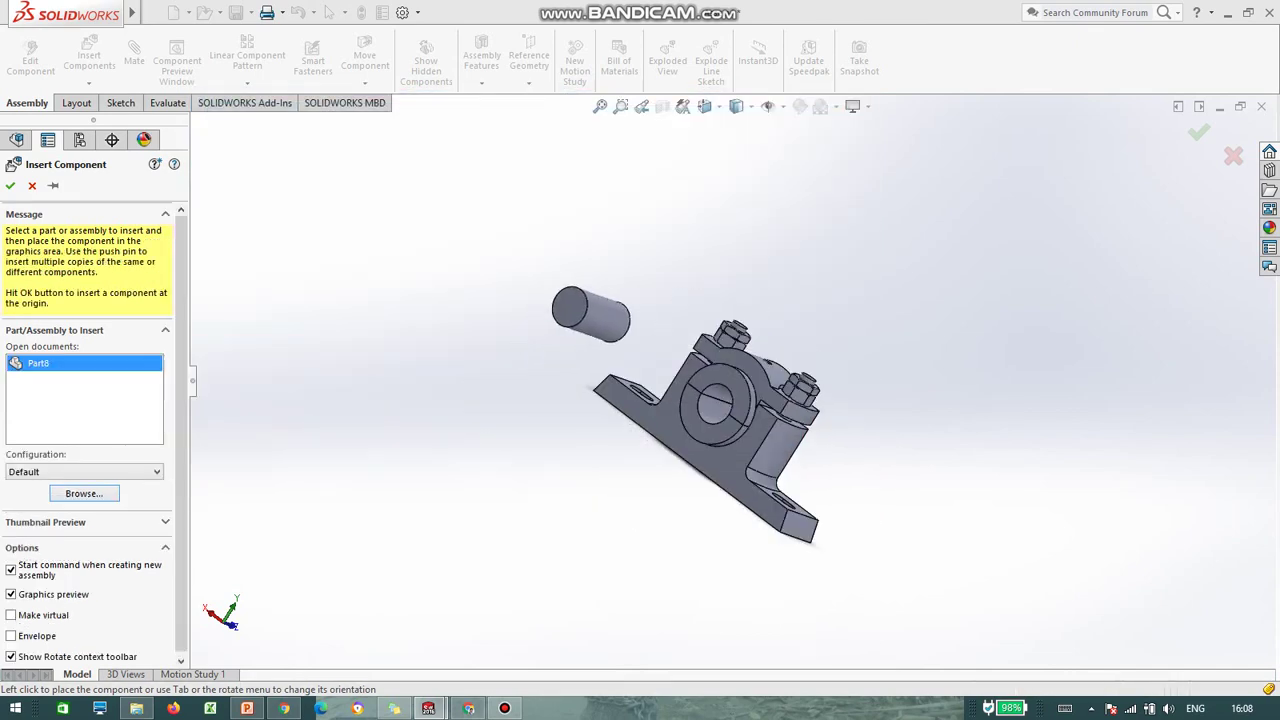
middle_click_drag(620, 309, 649, 237)
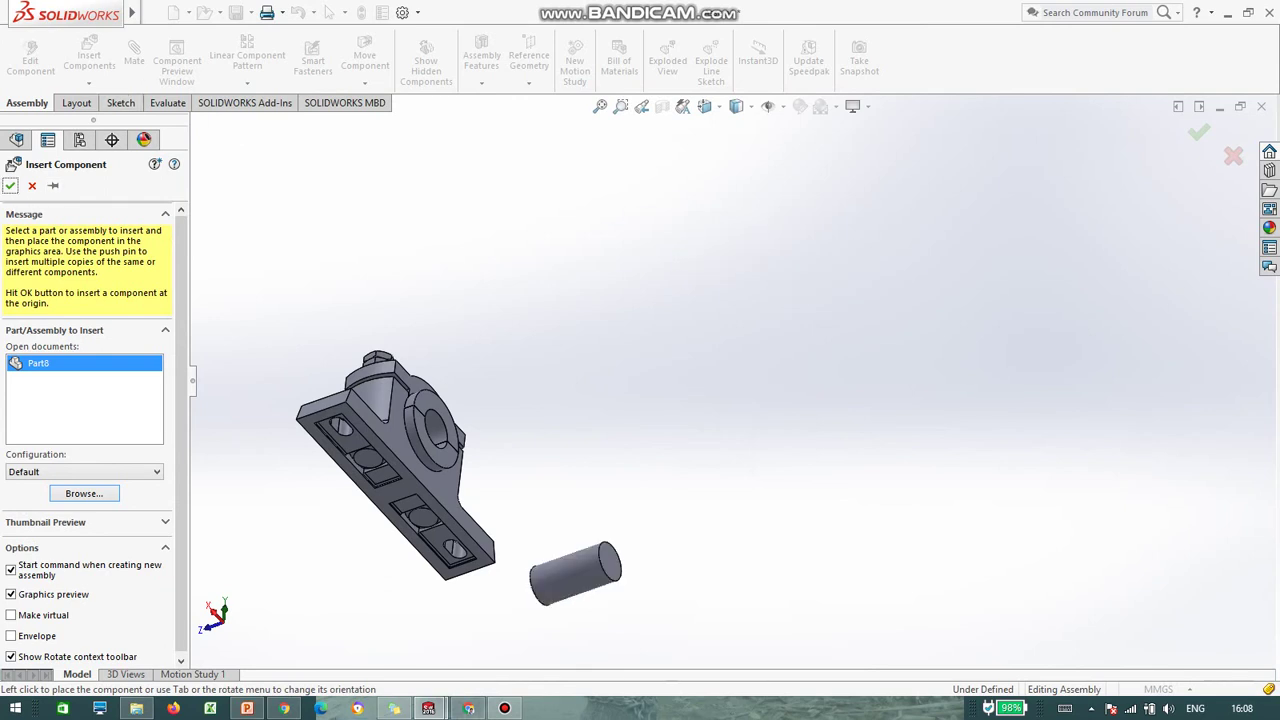
left_click(10, 186)
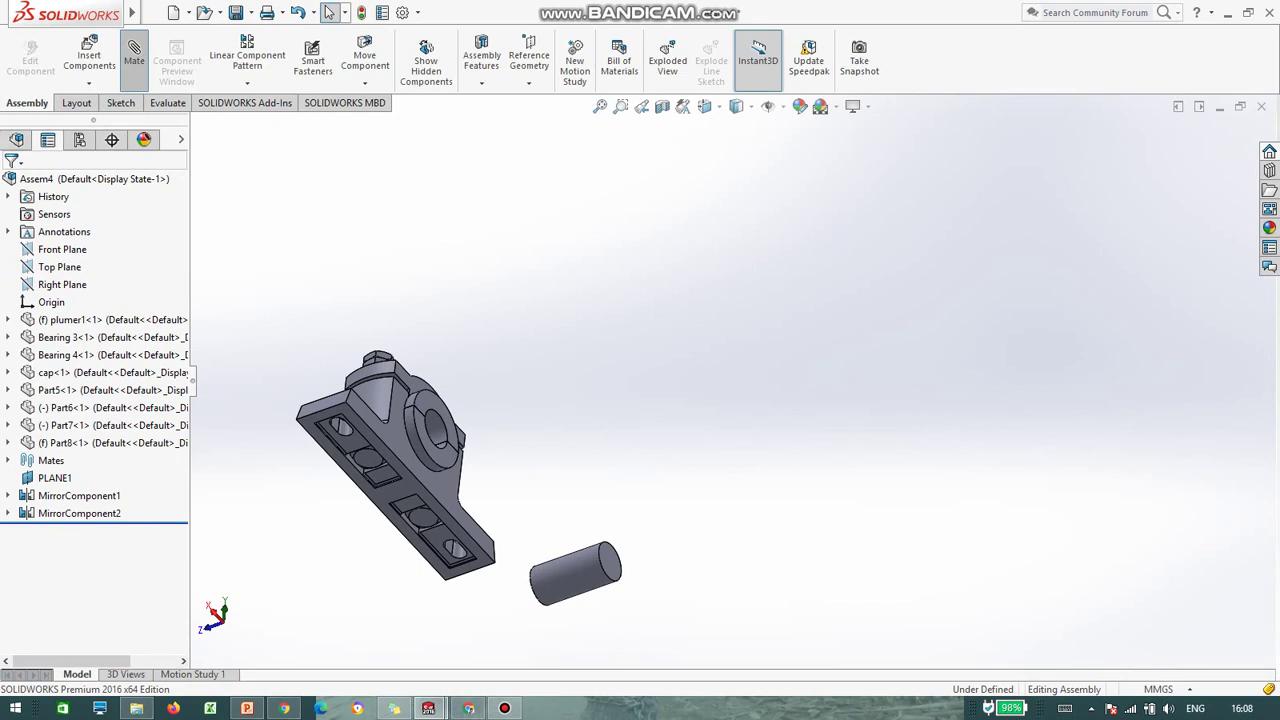
left_click(134, 60)
middle_click_drag(560, 395, 490, 432)
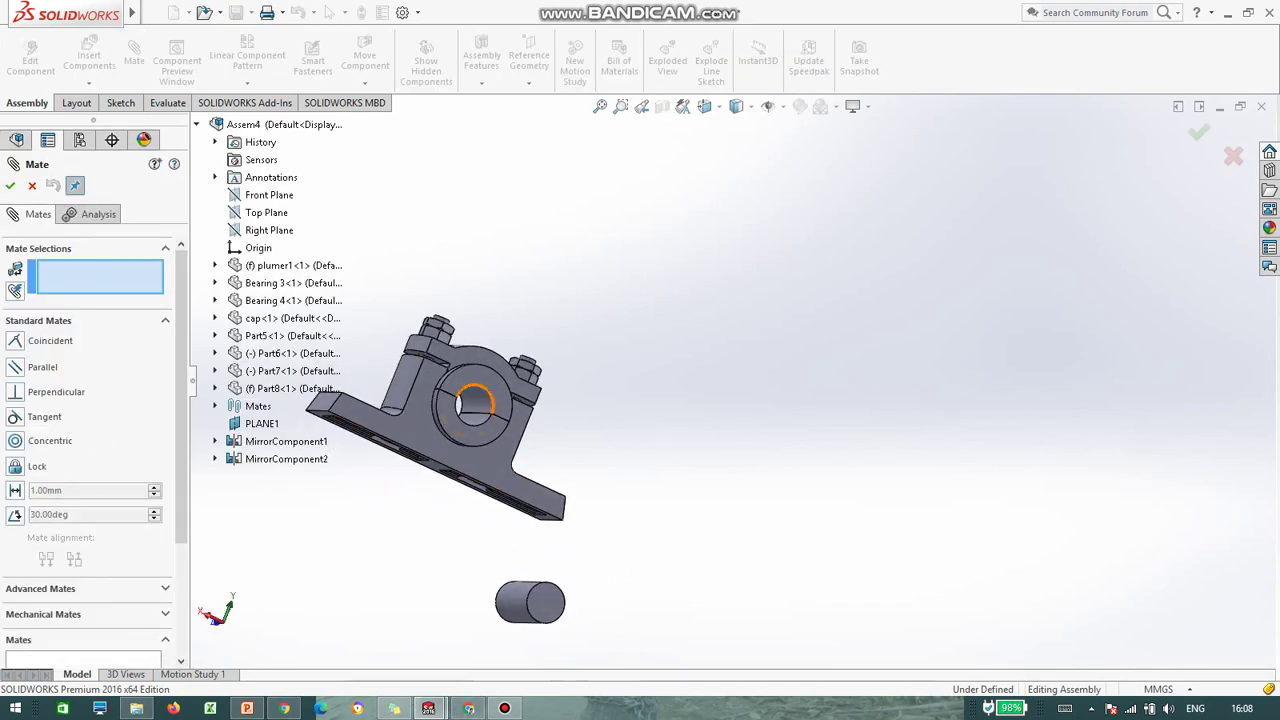
left_click(476, 402)
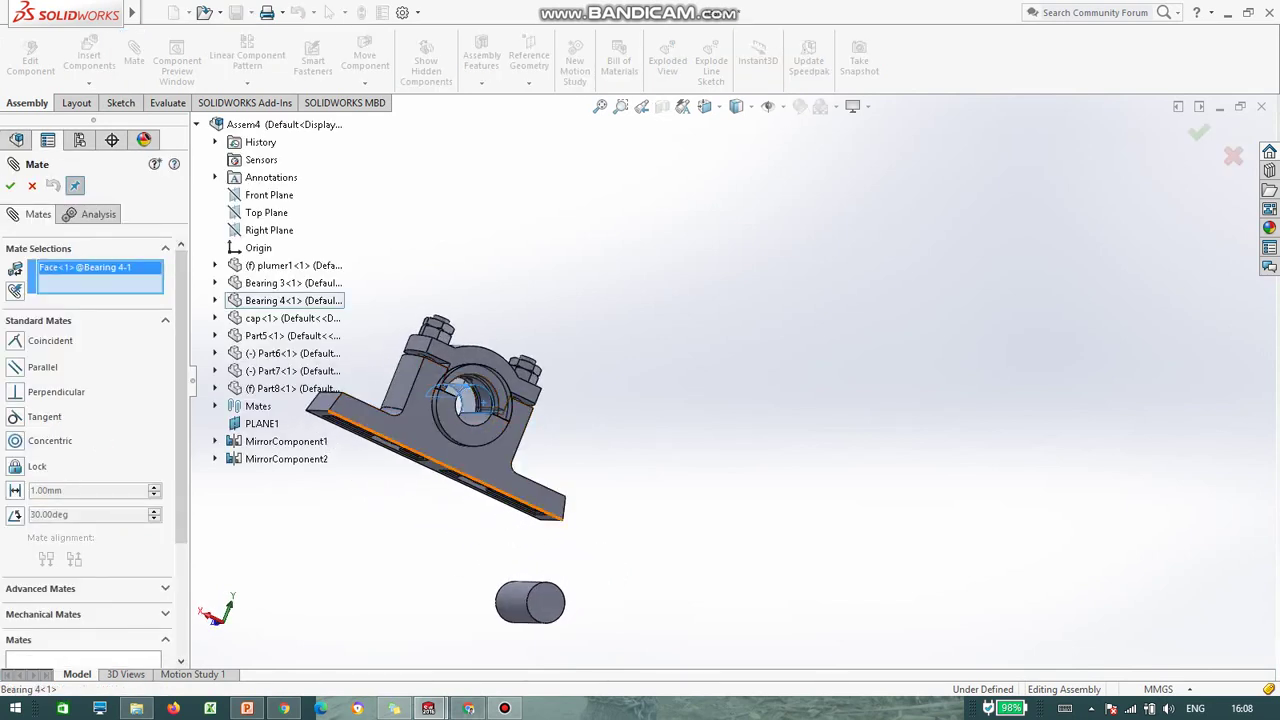
left_click(530, 603)
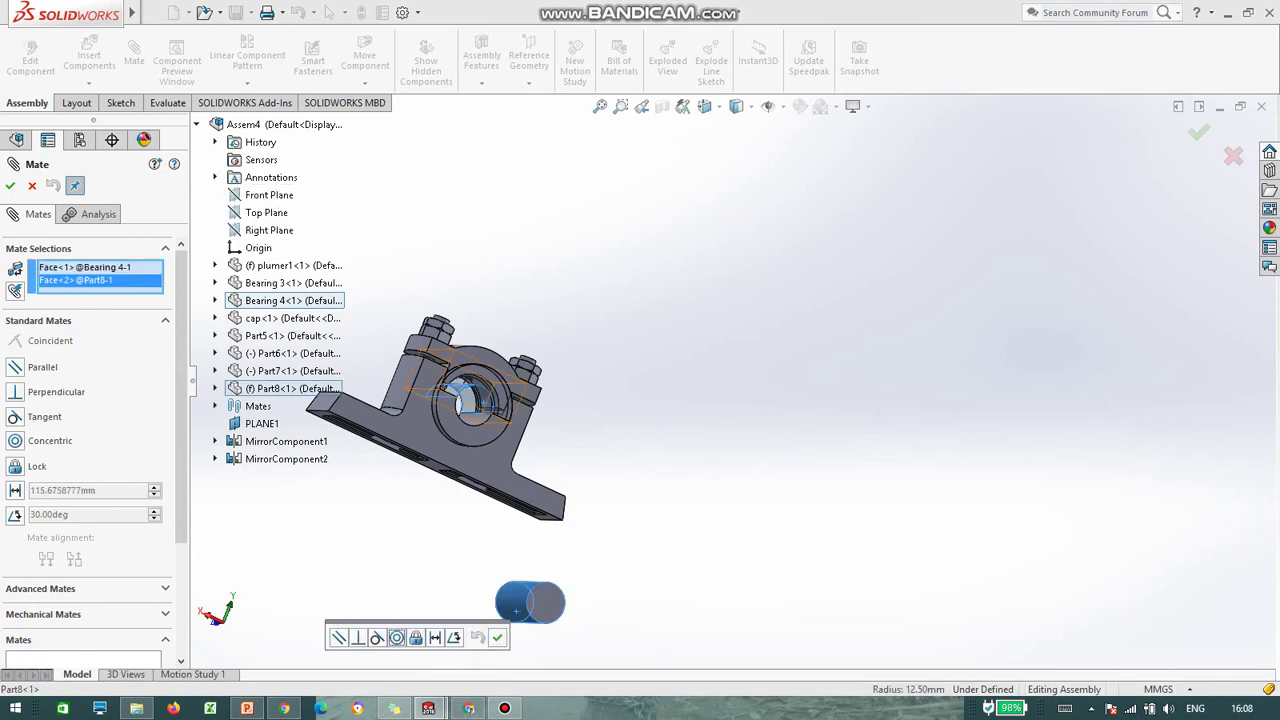
left_click(32, 186)
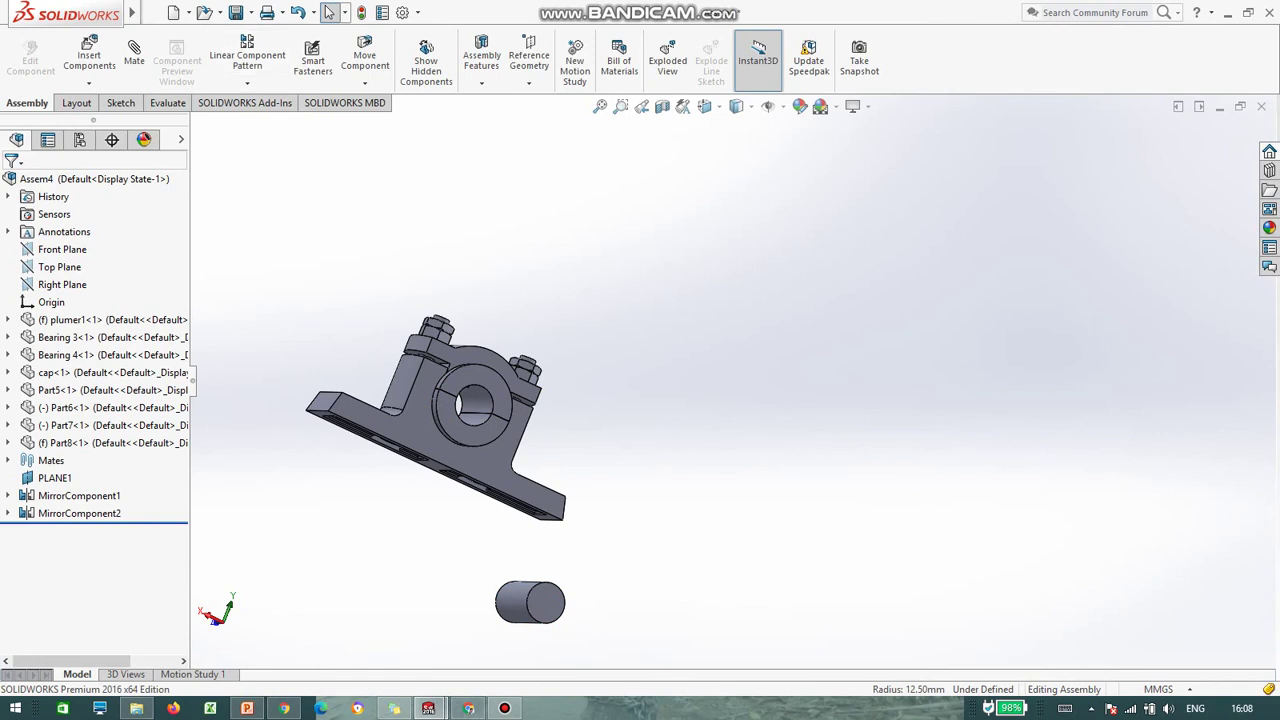
Step: Try to add a concentric mate between the Part8 shaft's cylindrical face and the Bearing 4 bore
left_click(134, 60)
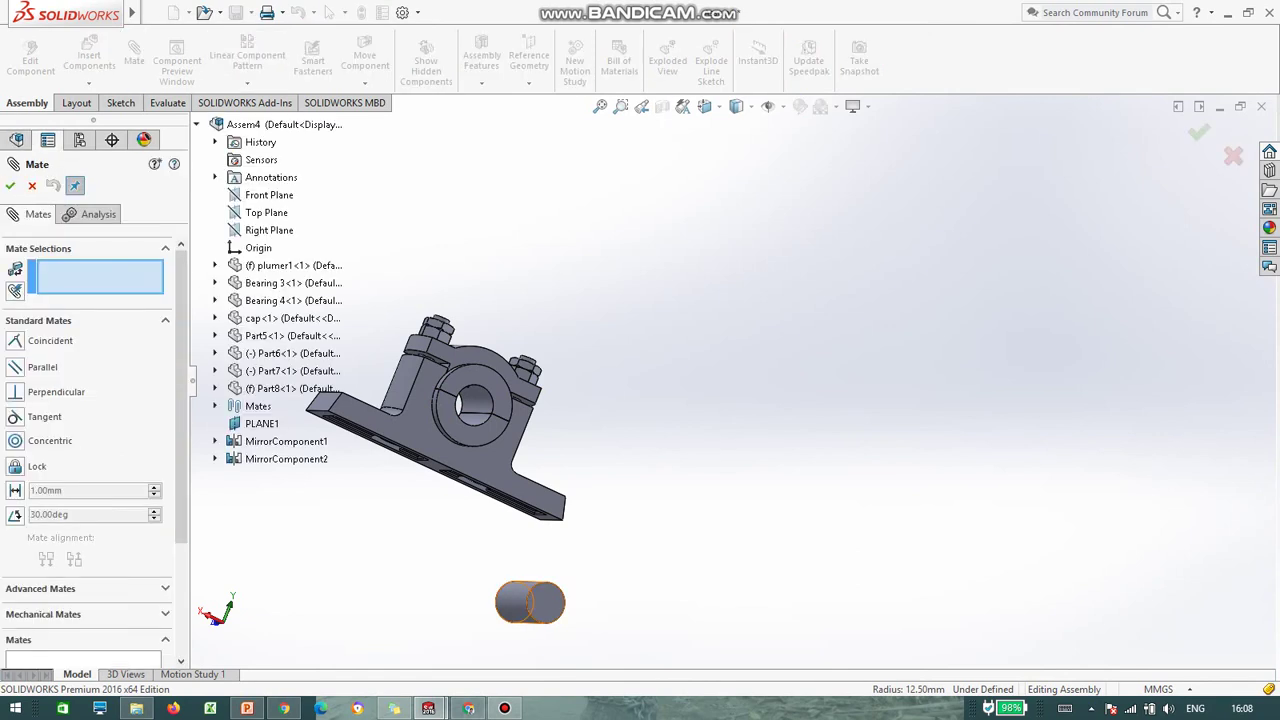
left_click(508, 601)
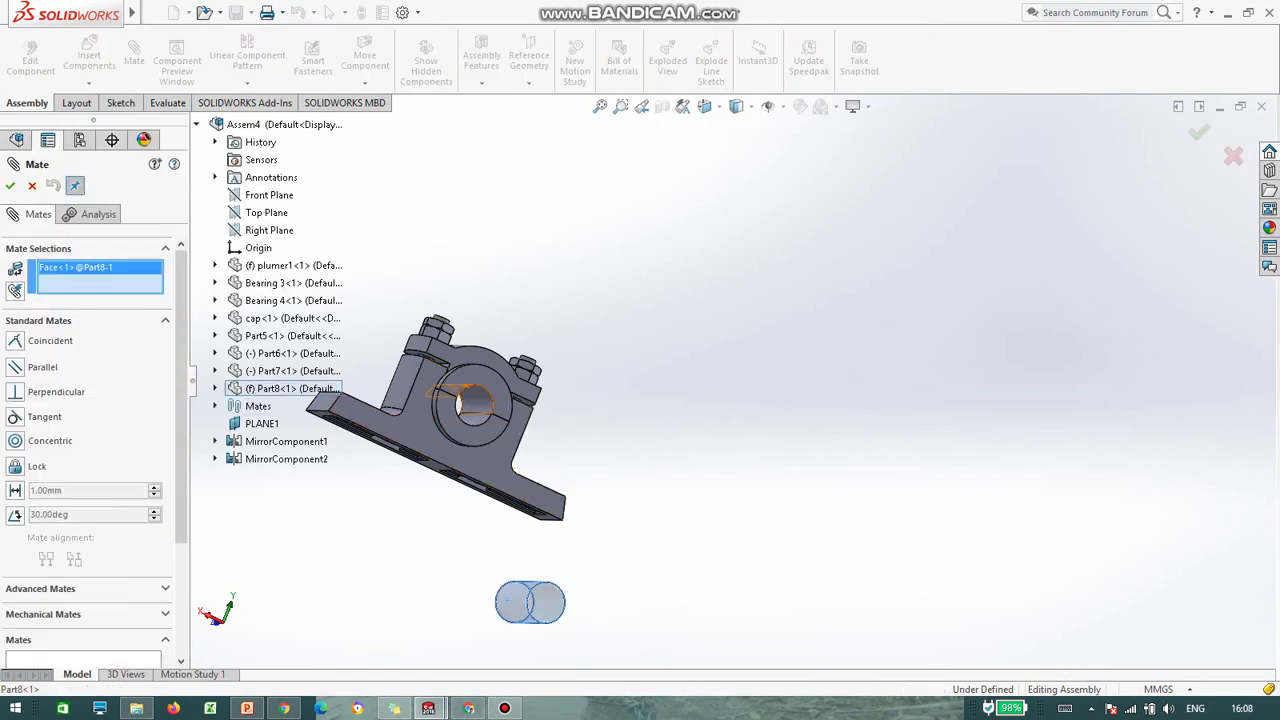
left_click(475, 398)
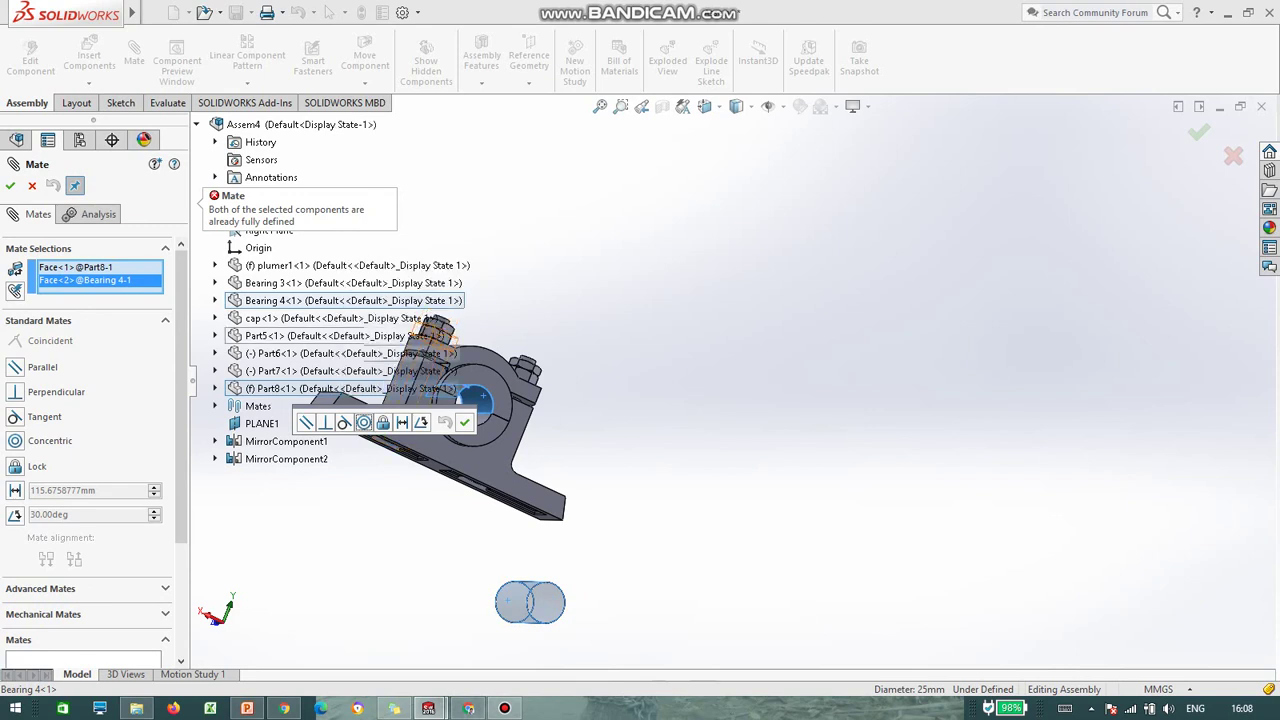
left_click(16, 441)
middle_click_drag(560, 400, 555, 445)
scroll(575, 450, "up", 3)
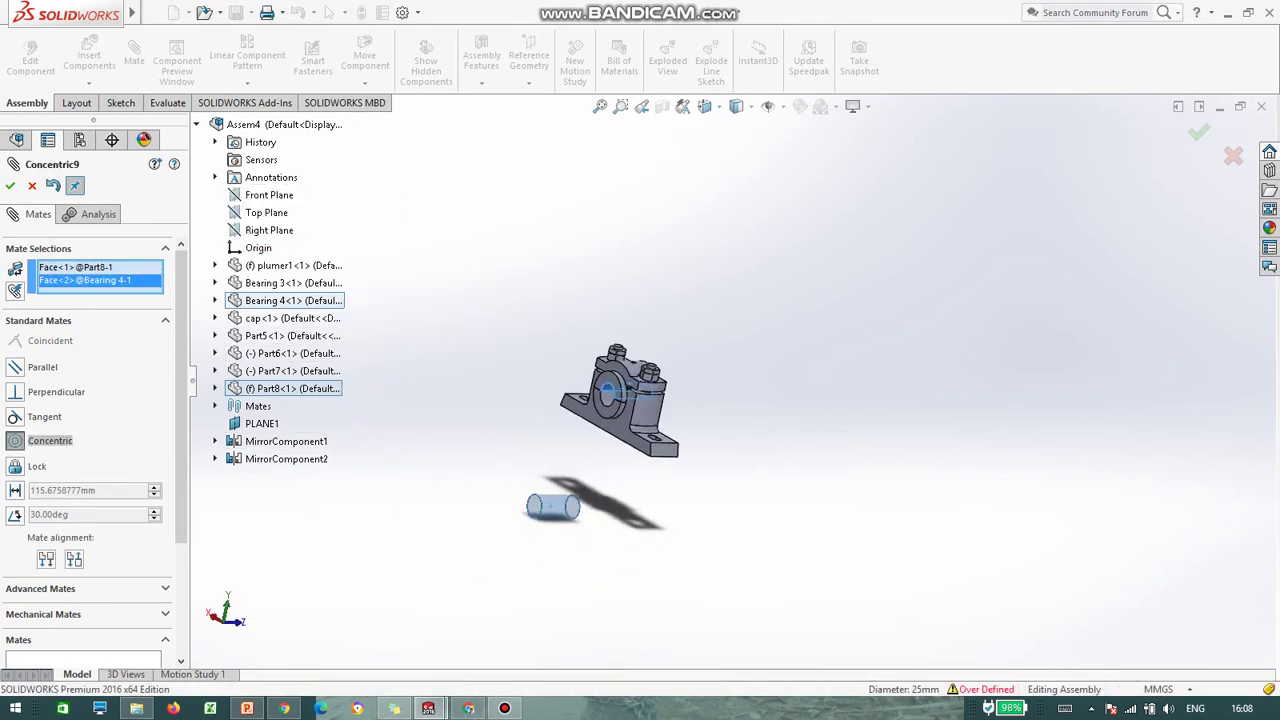
left_click(32, 186)
left_click(32, 186)
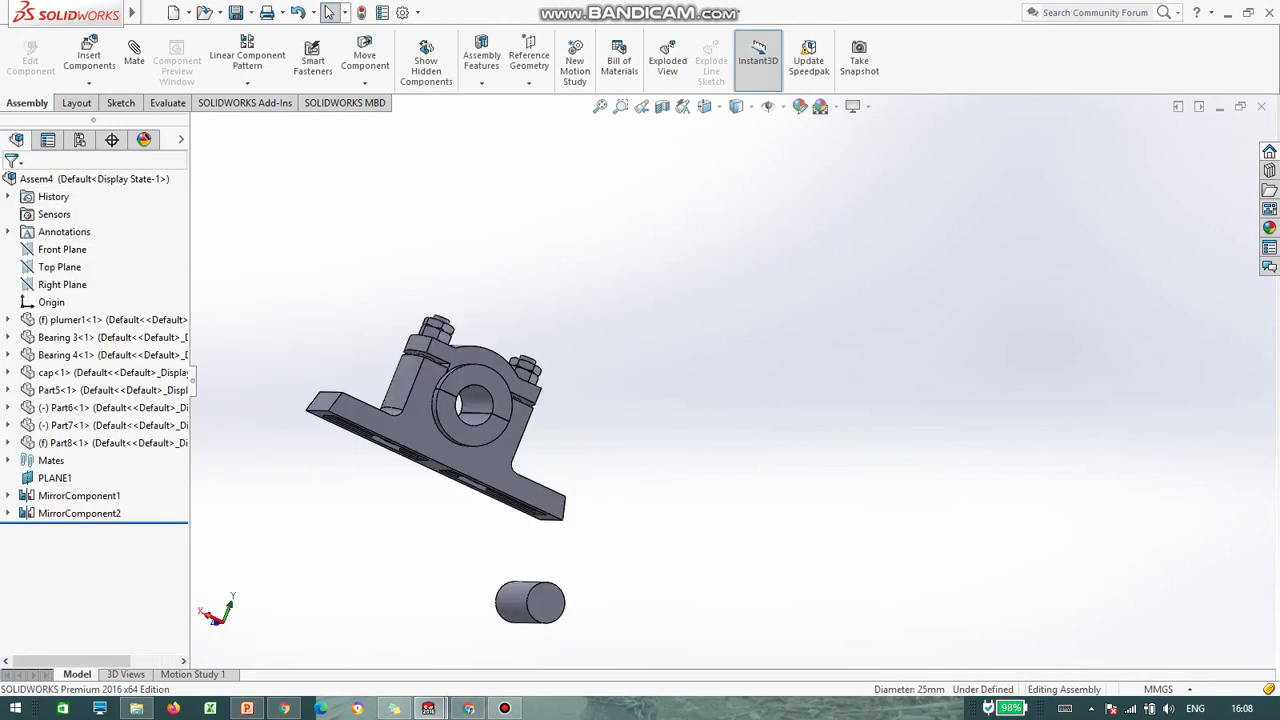
Step: Try again to make the Bearing 4 bore concentric with the Part8 shaft's cylindrical face, then cancel the mate
scroll(560, 420, "up", 2)
left_click(134, 60)
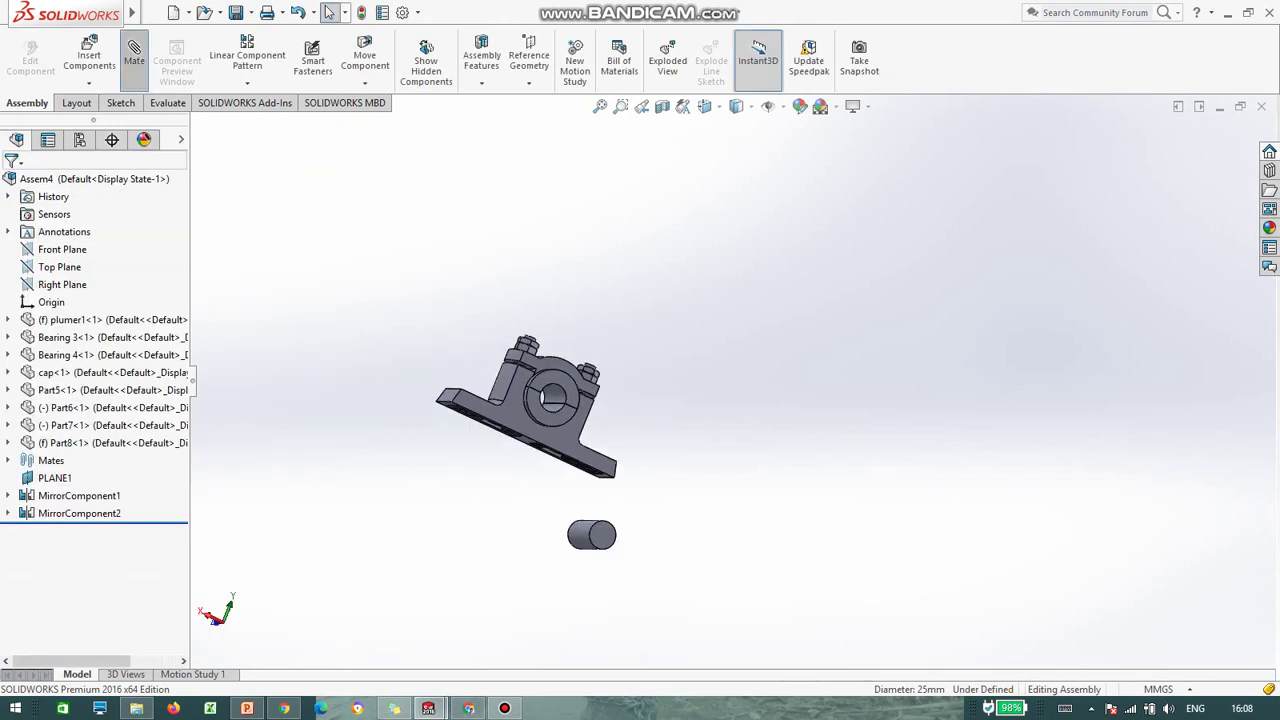
middle_click_drag(495, 375, 512, 402)
scroll(512, 402, "down", 3)
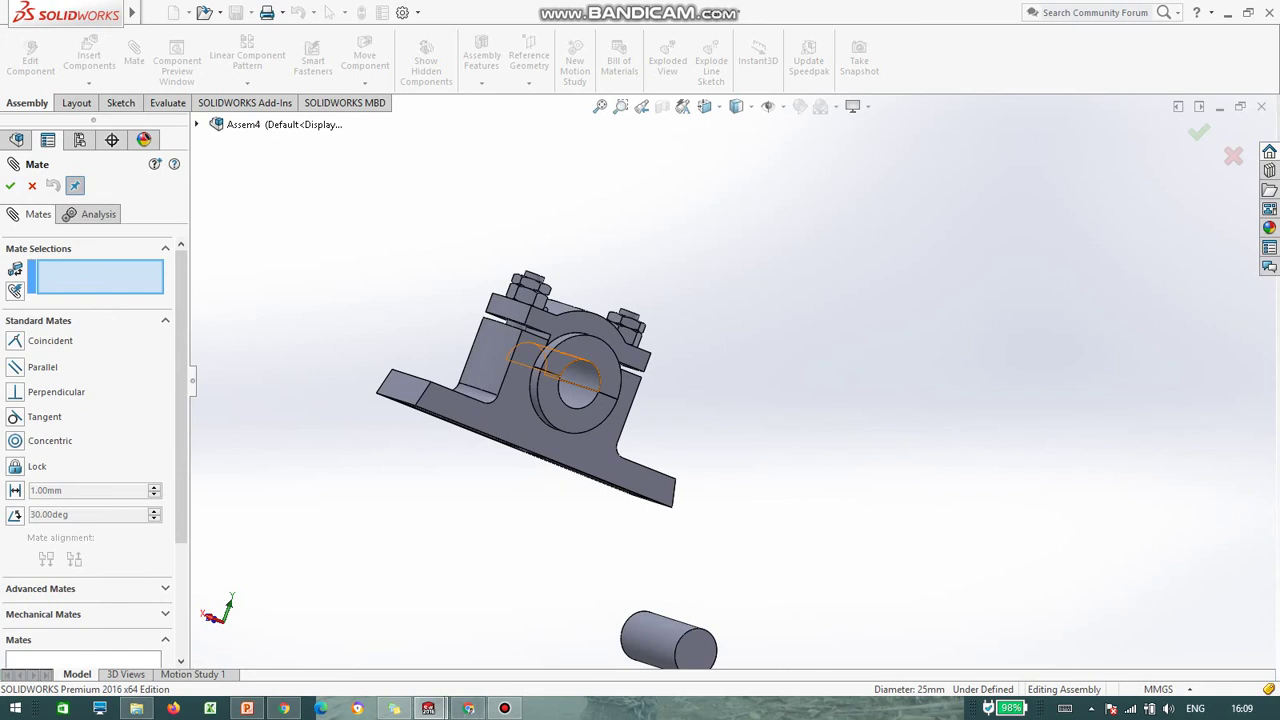
left_click(576, 374)
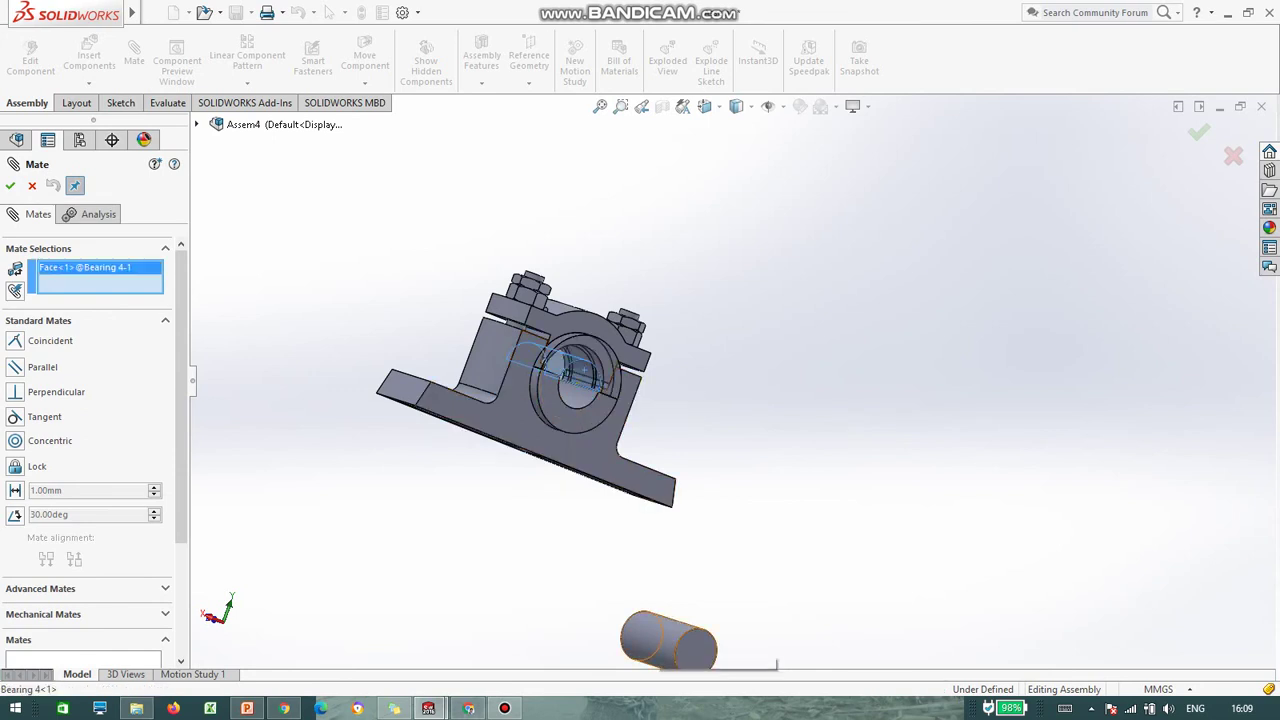
left_click(659, 638)
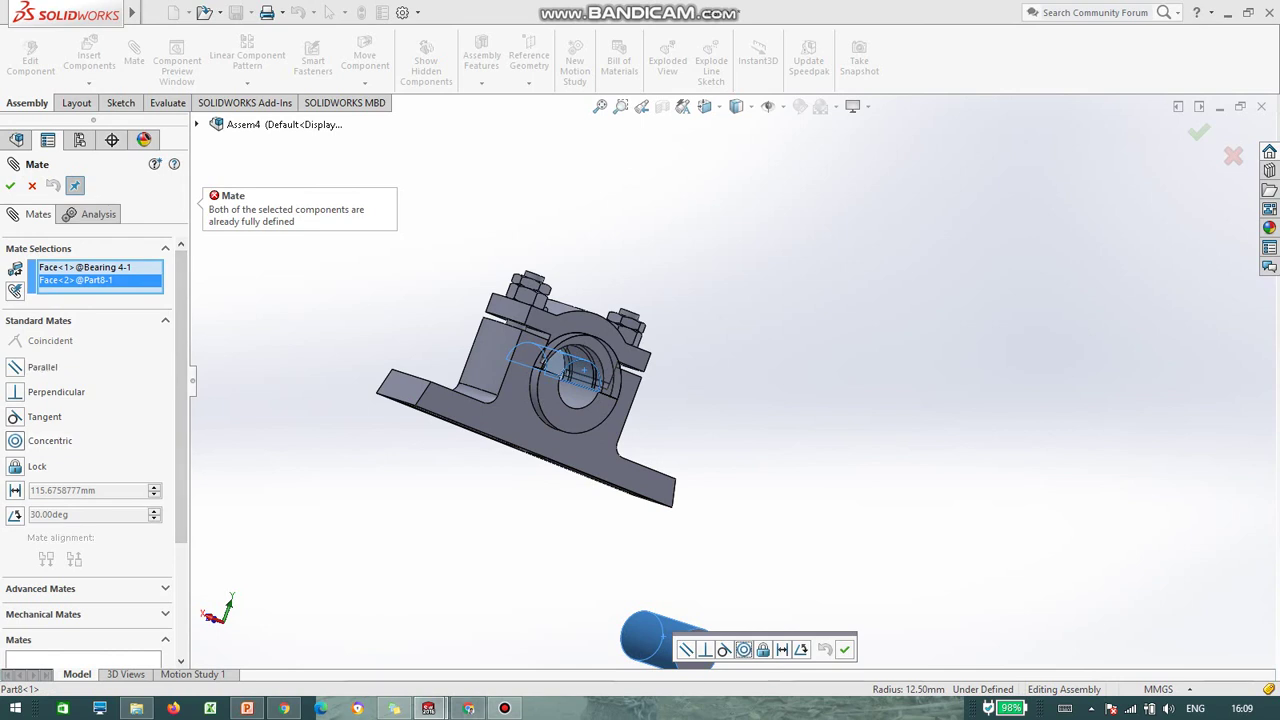
left_click(48, 441)
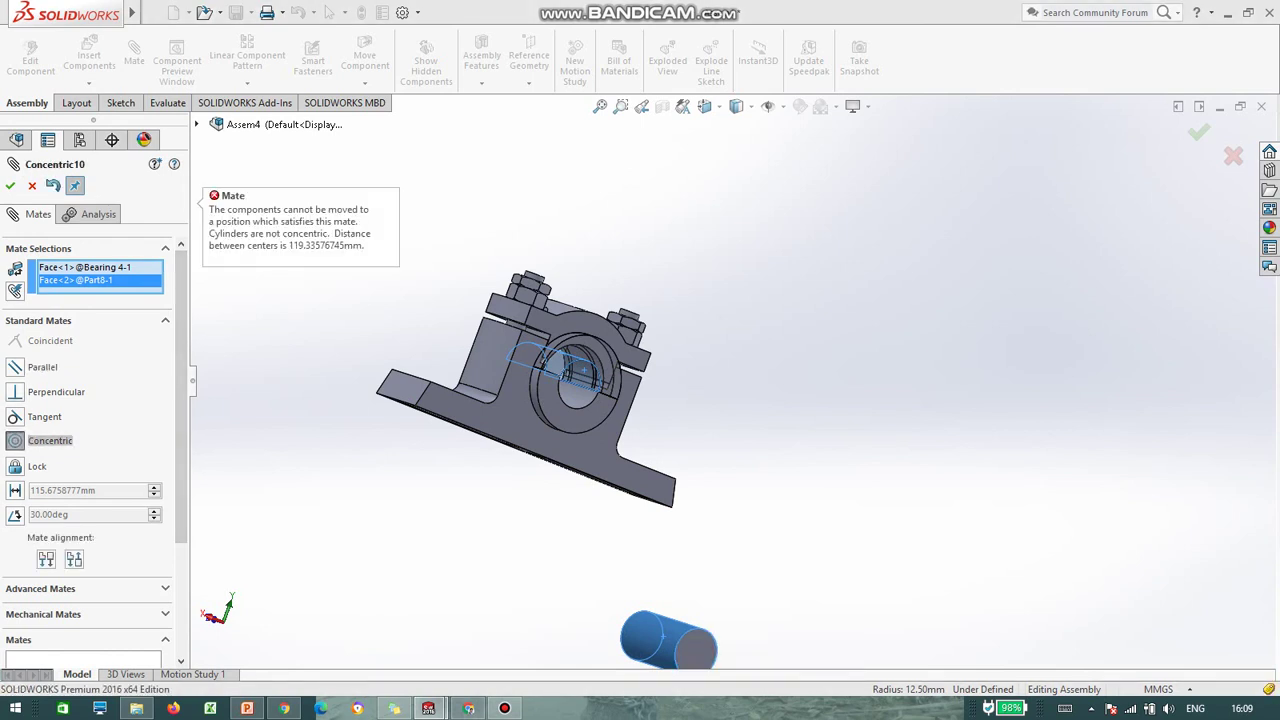
middle_click_drag(690, 390, 580, 448)
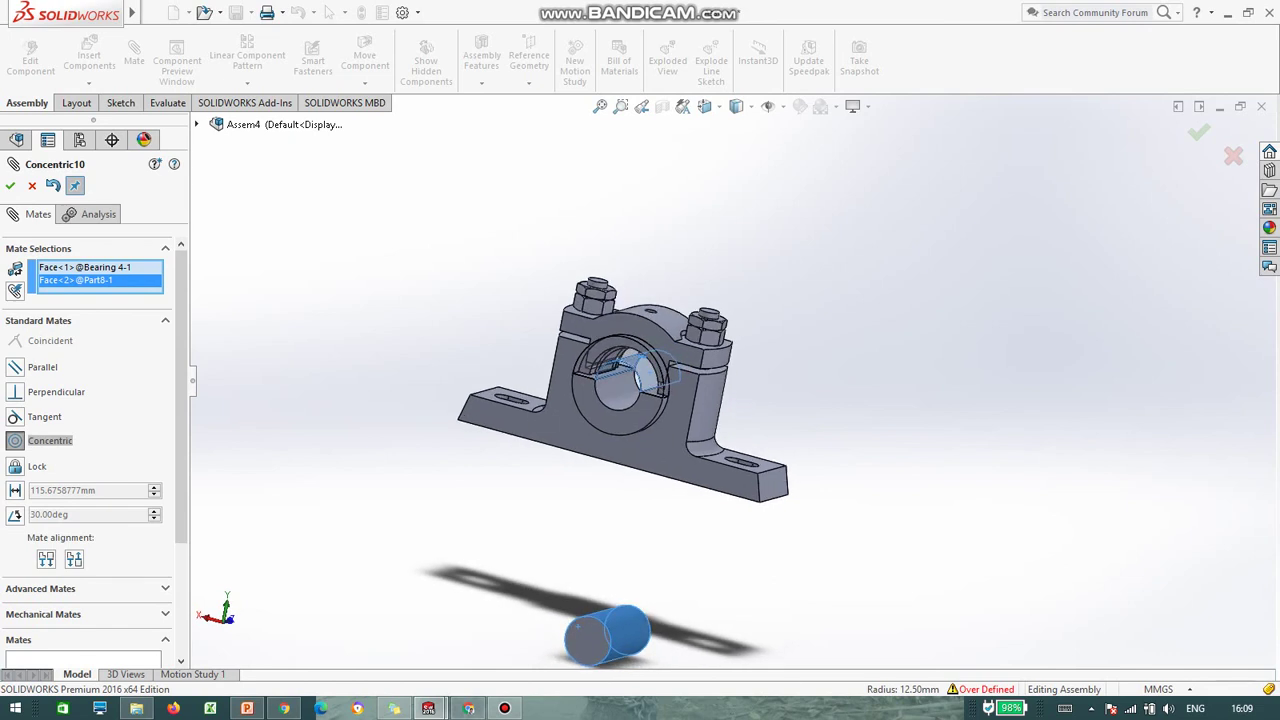
left_click(32, 186)
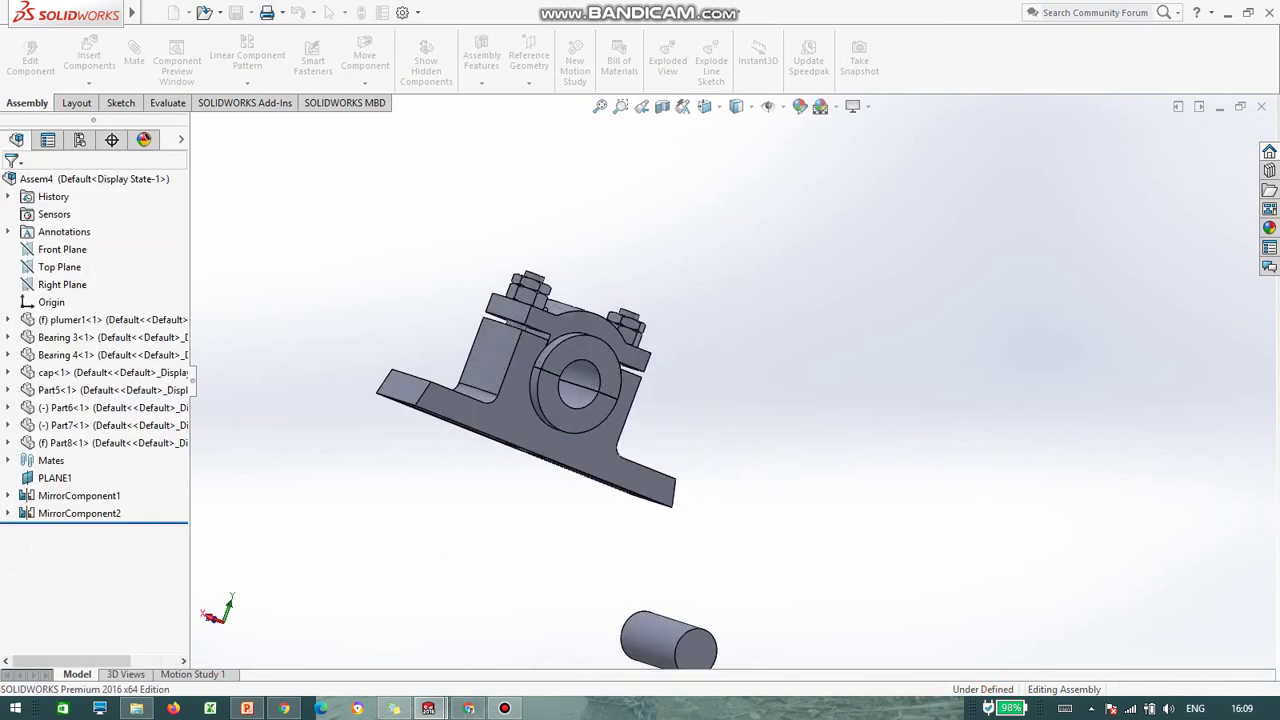
Step: Try to mate the Part8 shaft's cylindrical face with the Bearing 3 bore, then cancel the mate
middle_click_drag(830, 365, 718, 422)
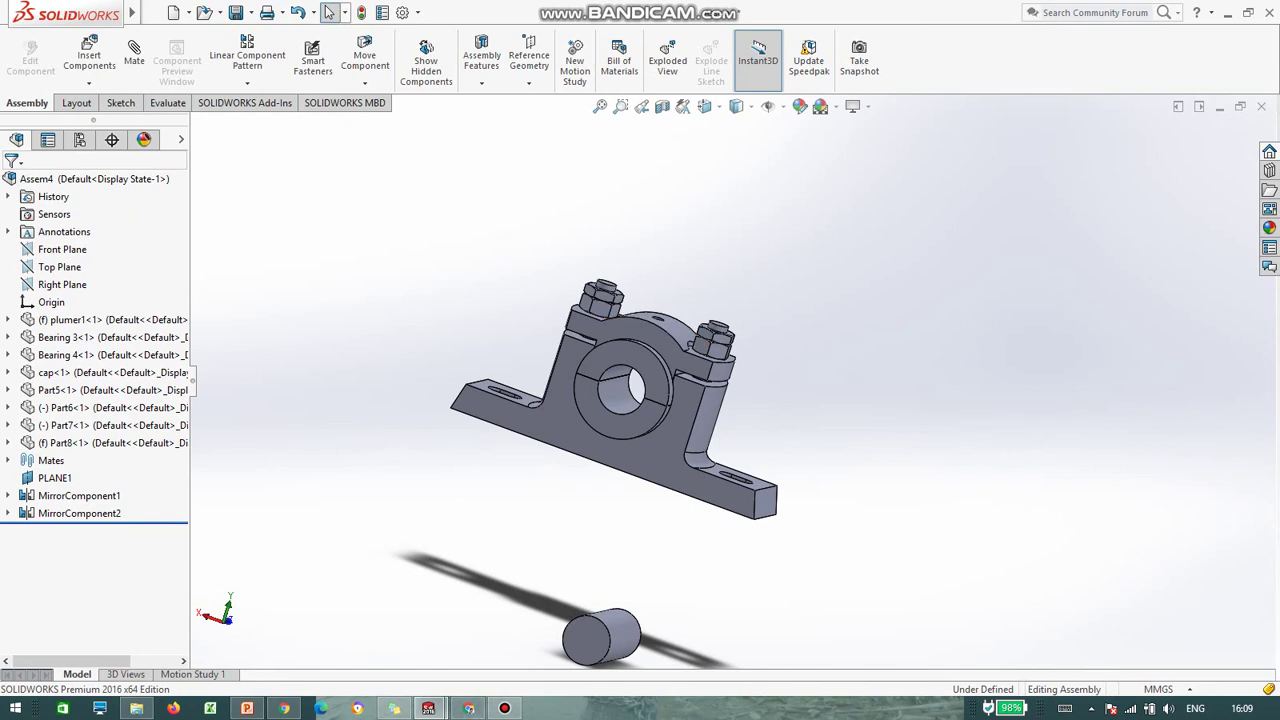
scroll(621, 590, "up", 1)
middle_click_drag(623, 585, 562, 582)
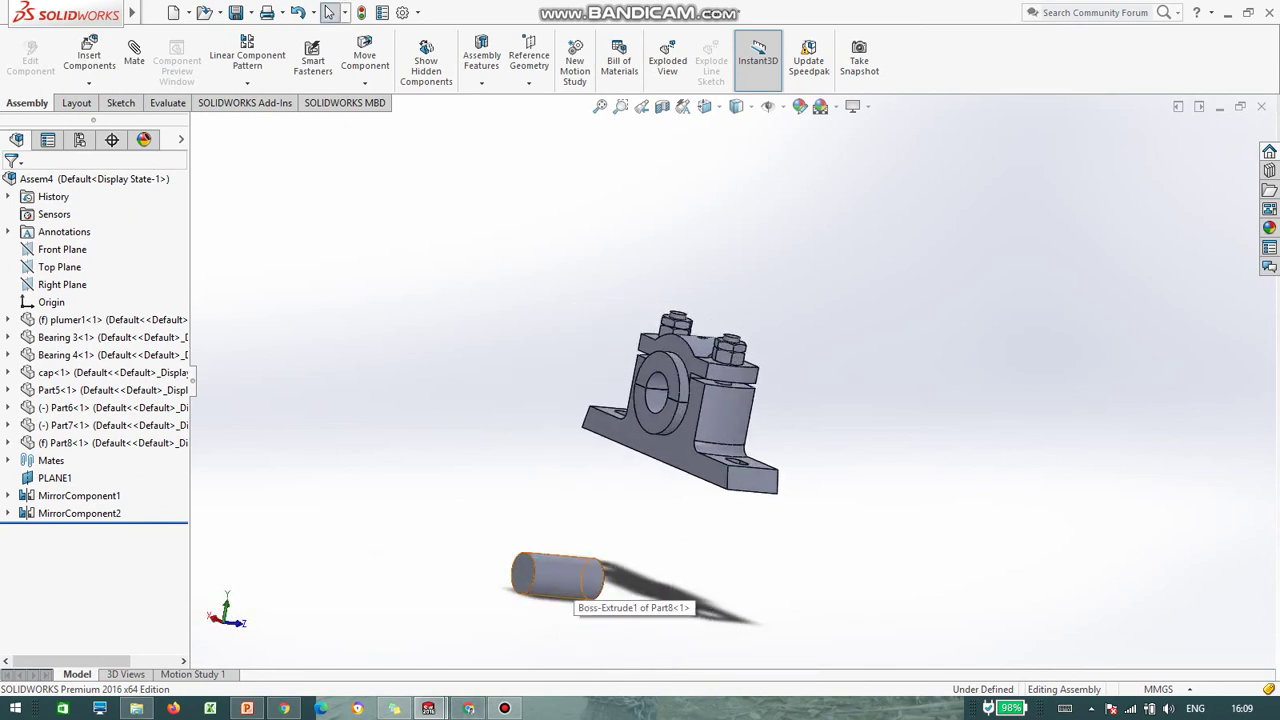
left_click(134, 58)
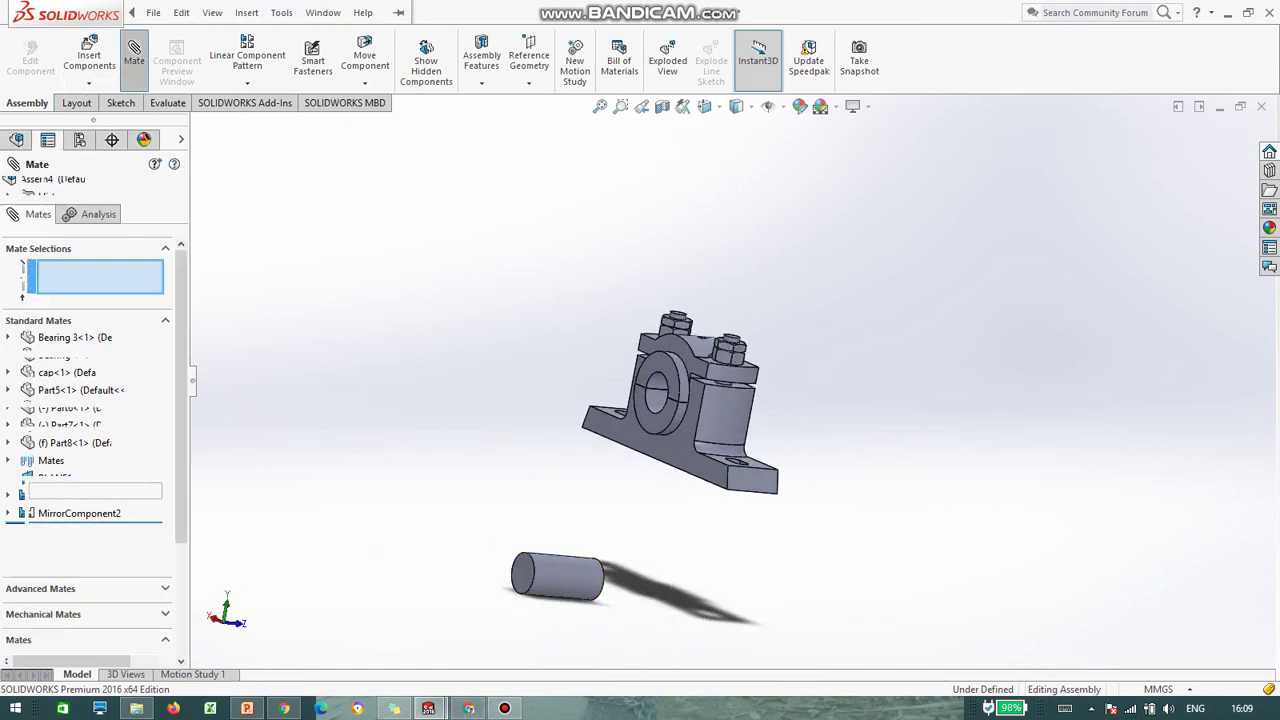
left_click(568, 578)
scroll(640, 373, "down", 3)
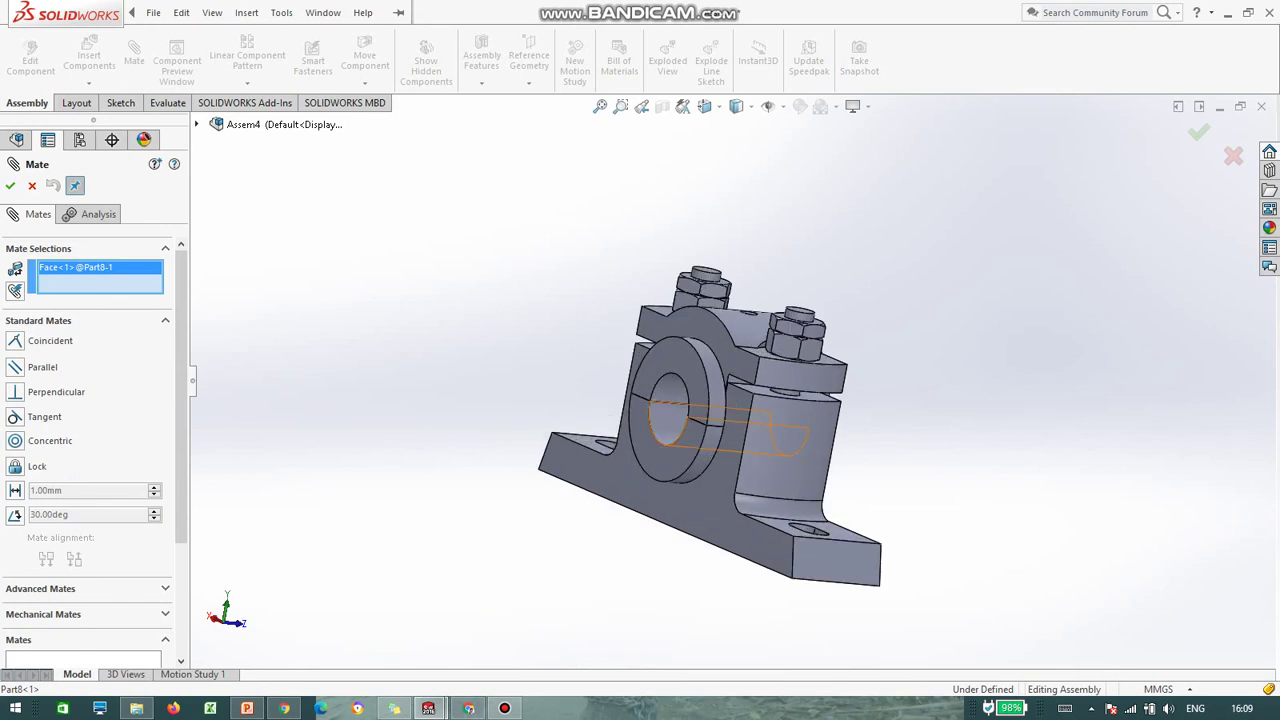
left_click(660, 419)
scroll(731, 381, "up", 3)
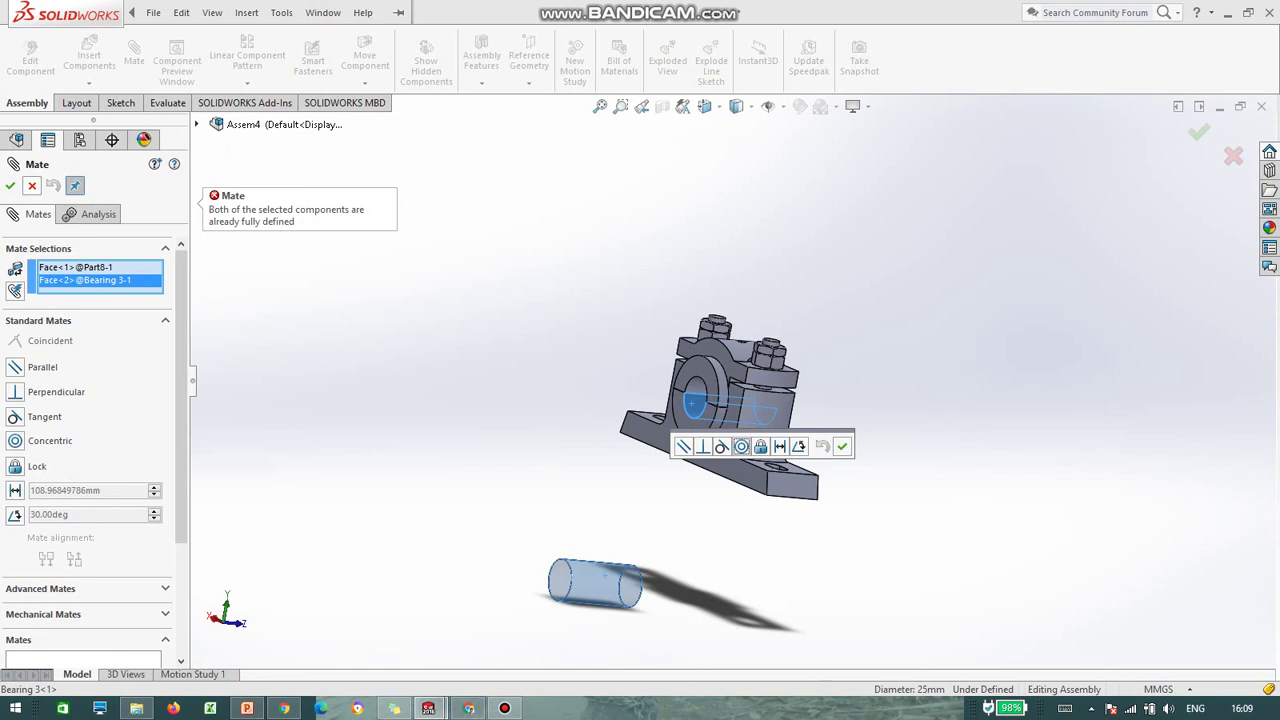
left_click(32, 186)
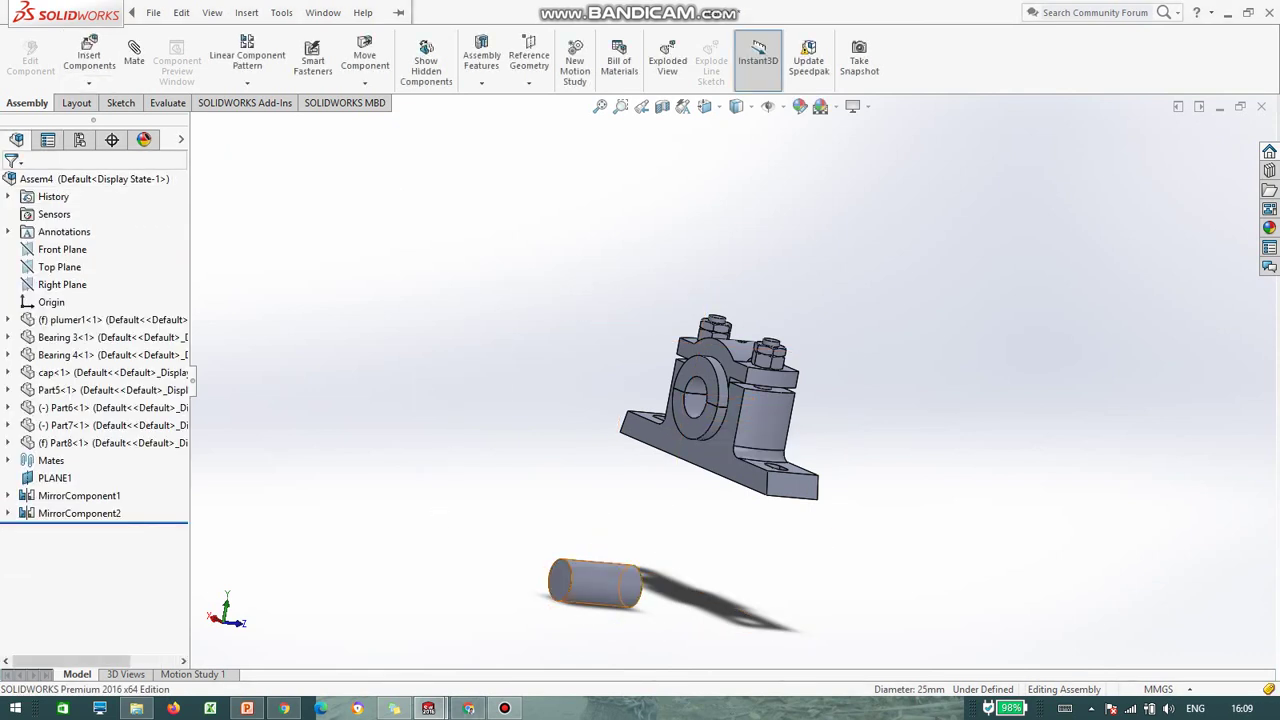
Step: Delete the fixed Part8 shaft from the assembly
right_click(602, 595)
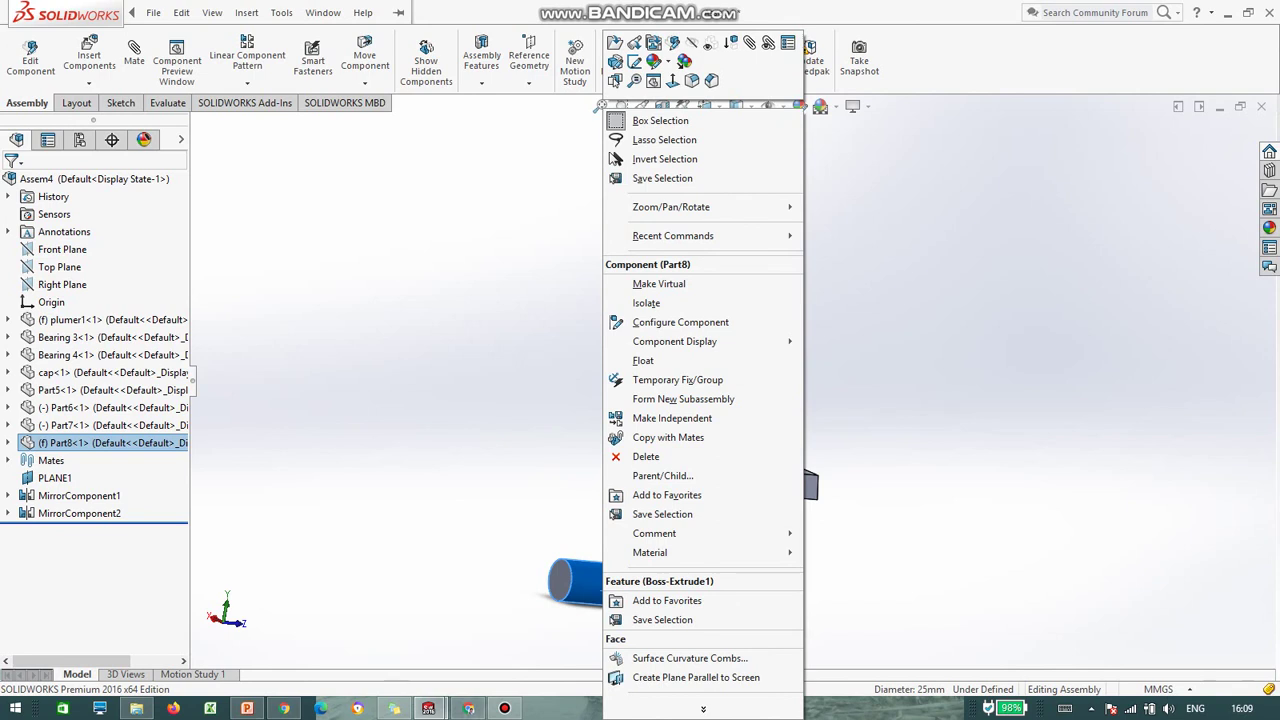
left_click(646, 456)
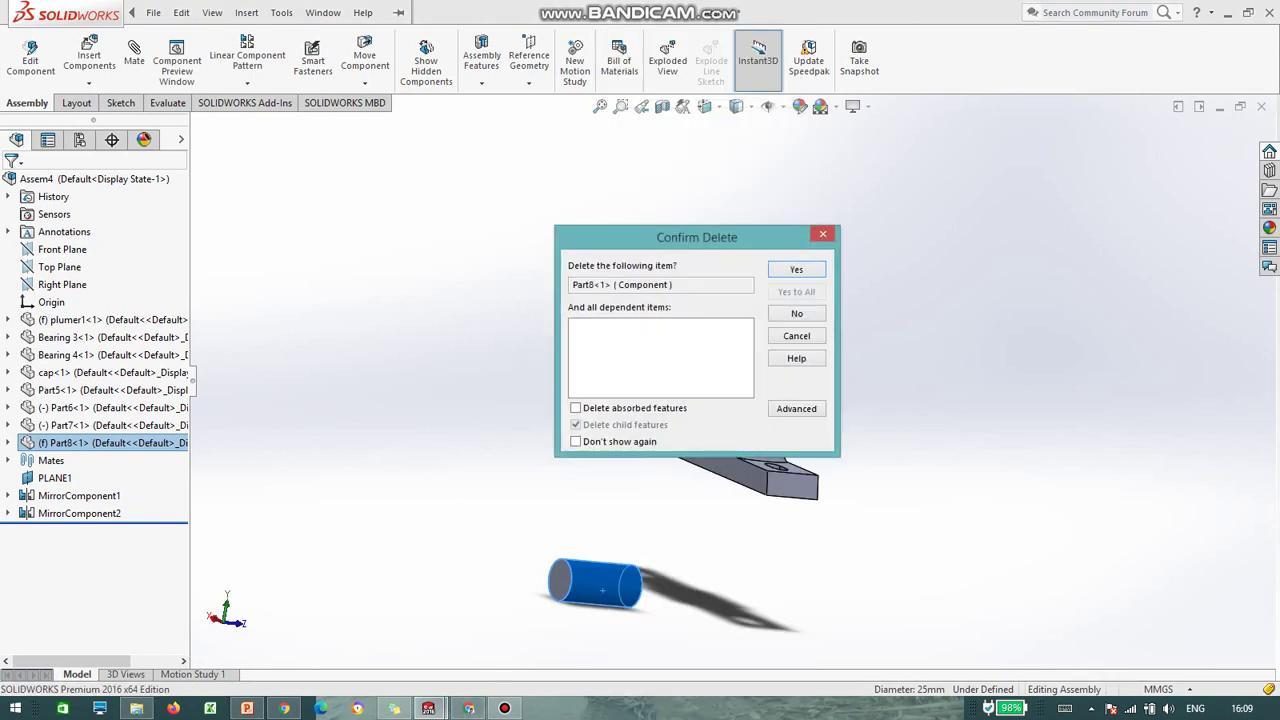
key("Return")
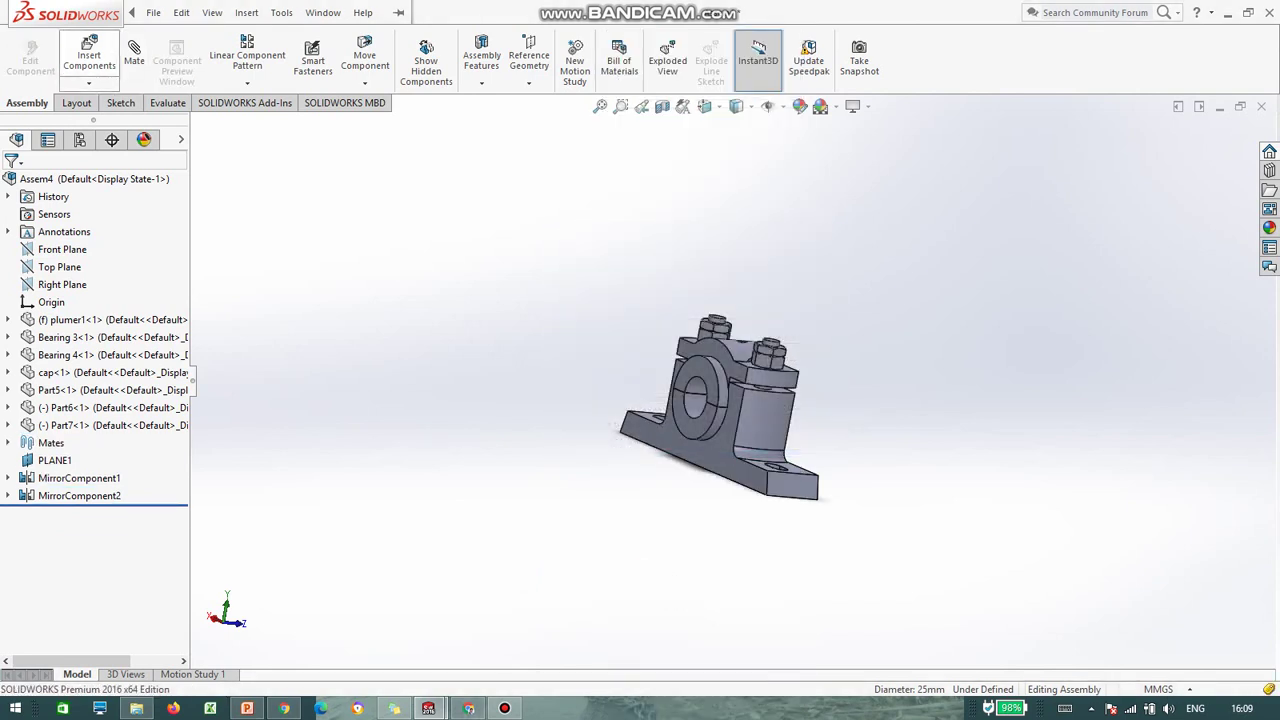
Step: Insert the Part8 shaft again, placing it freely in open space beside the plummer block, in front of the bearing bore
left_click(89, 55)
left_click(91, 461)
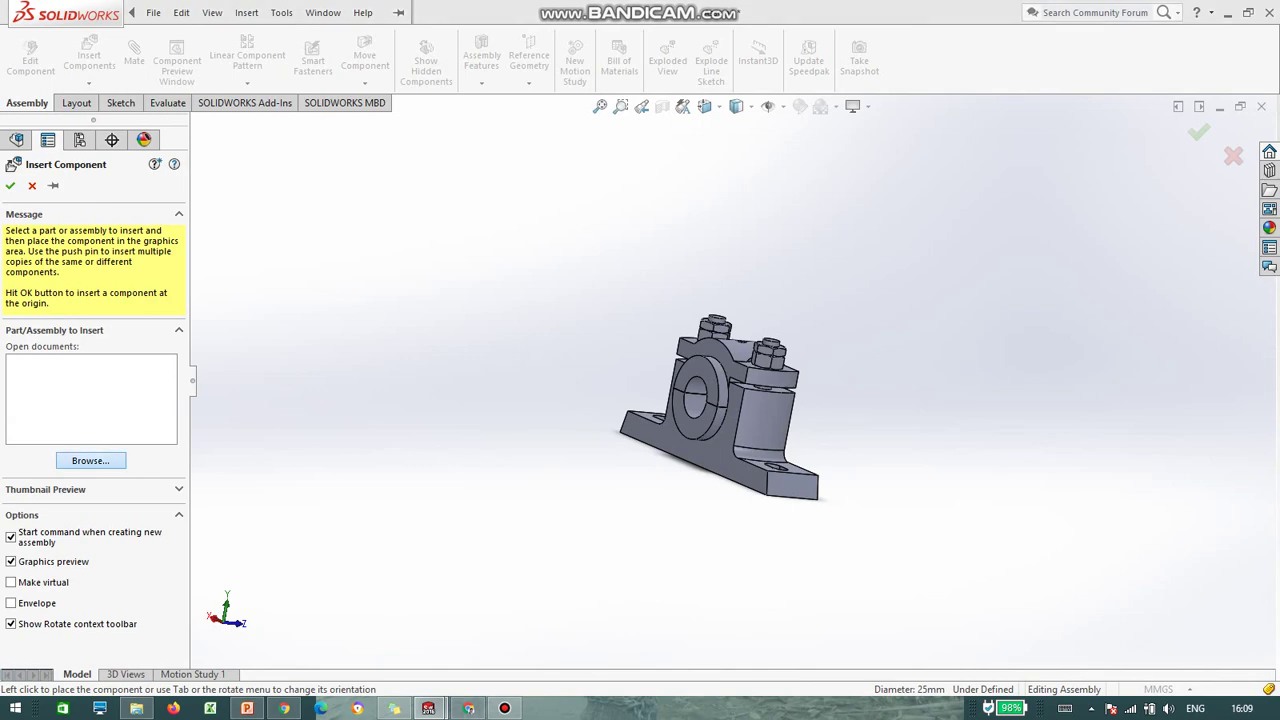
left_click(366, 336)
left_click(734, 520)
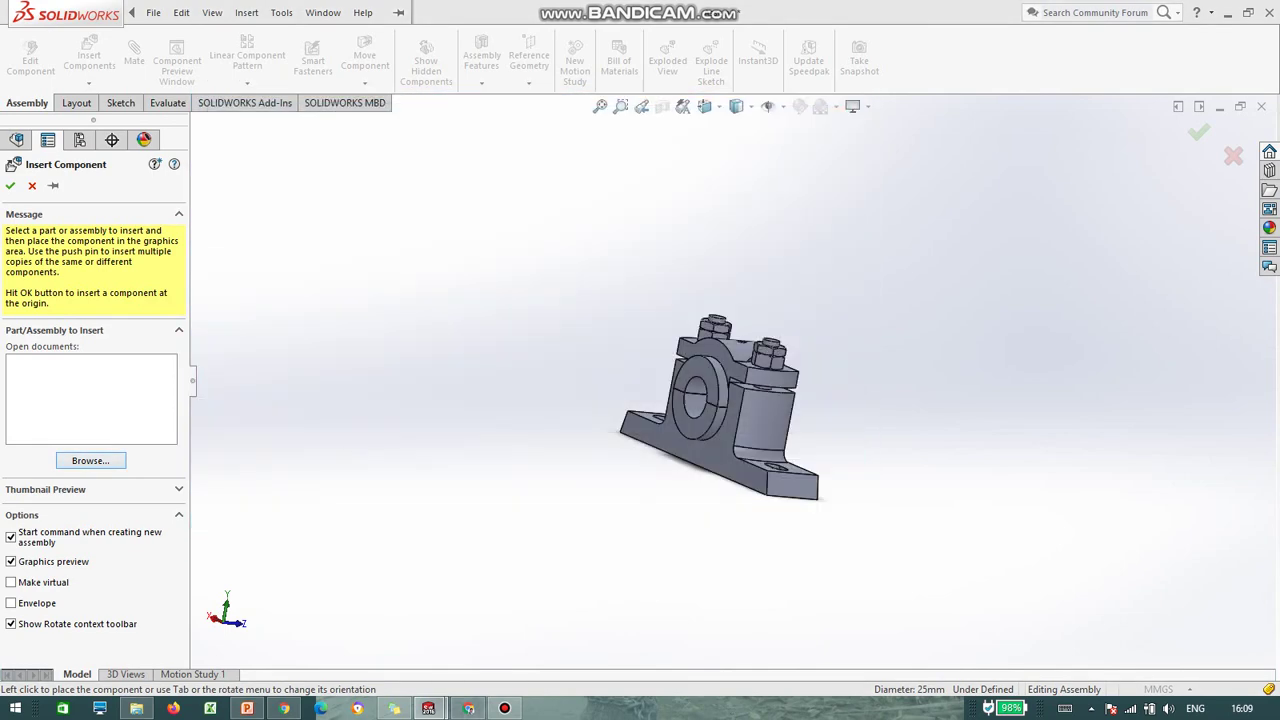
left_click(564, 364)
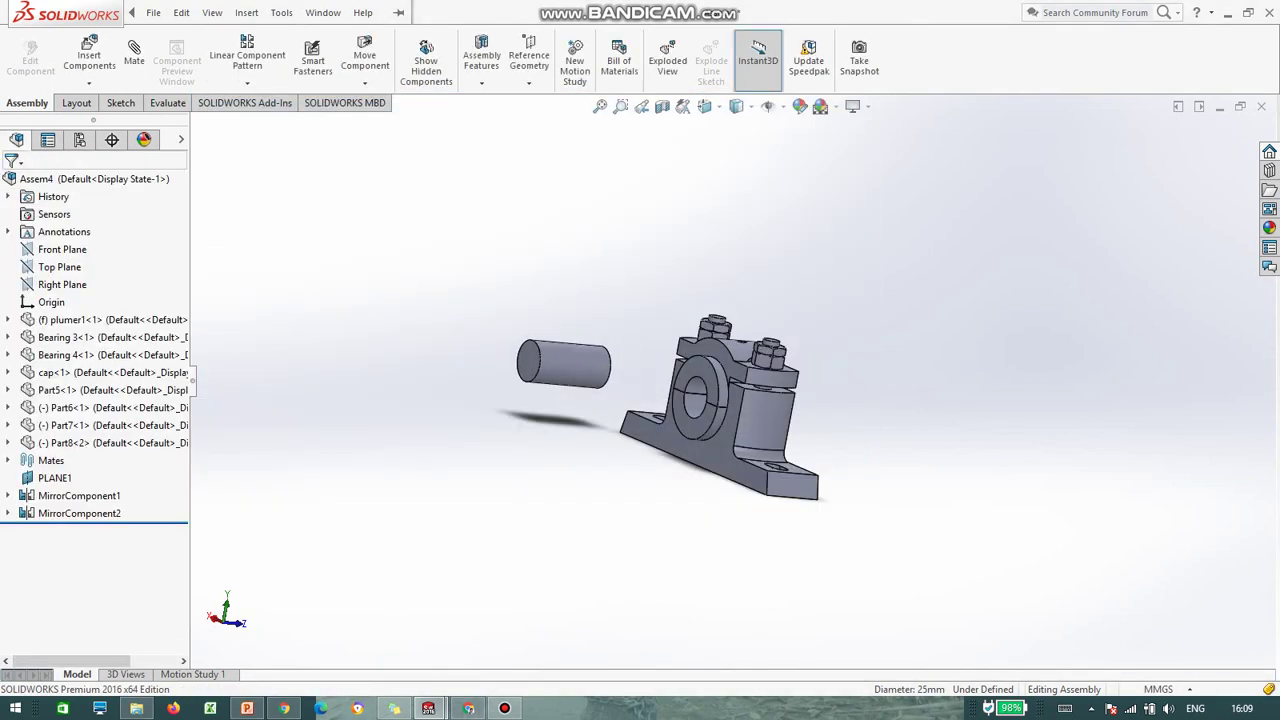
Step: Add a concentric mate between the Part8 shaft's cylindrical face and the Bearing 3 bore
left_click(134, 61)
left_click(134, 55)
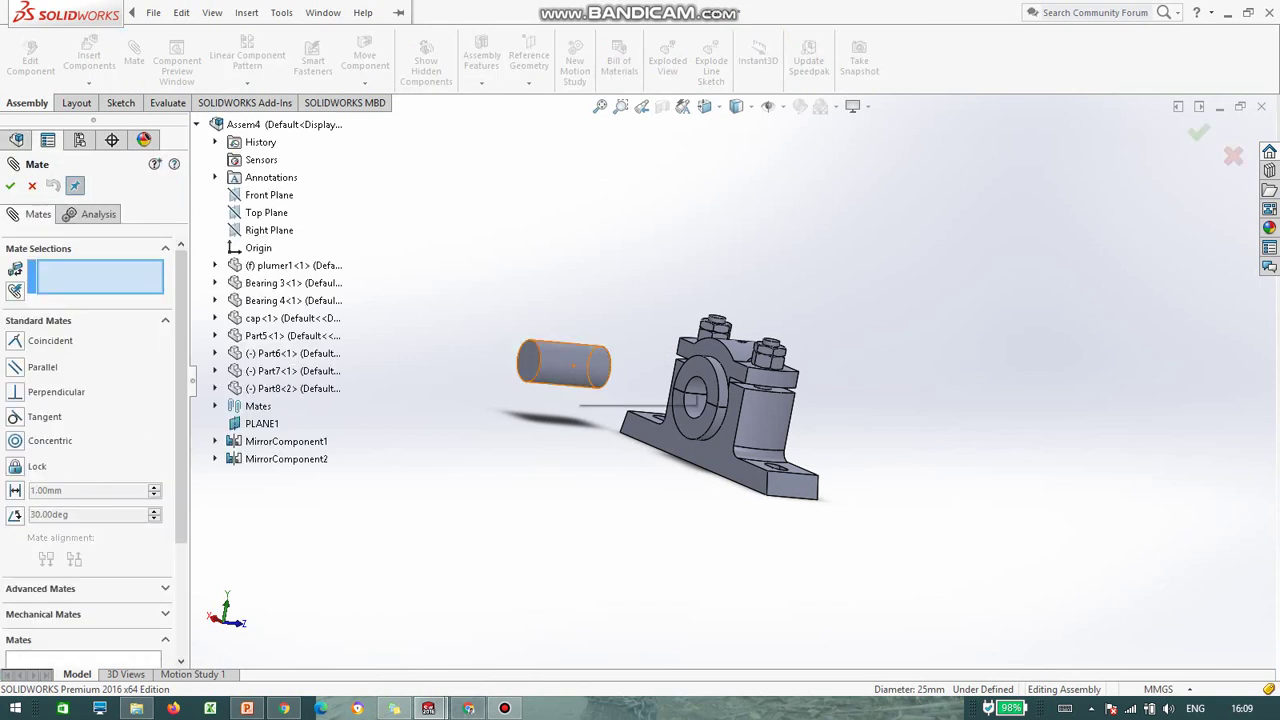
left_click(563, 365)
left_click(700, 408)
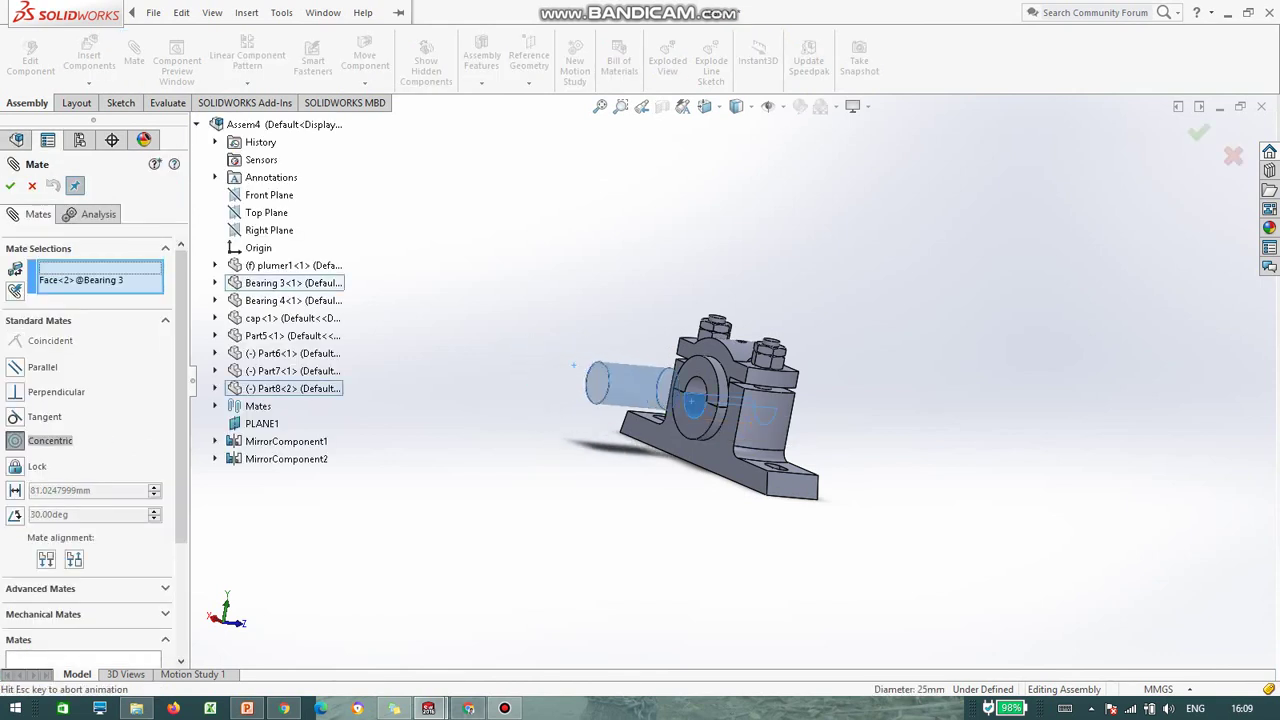
middle_click_drag(700, 405, 765, 402)
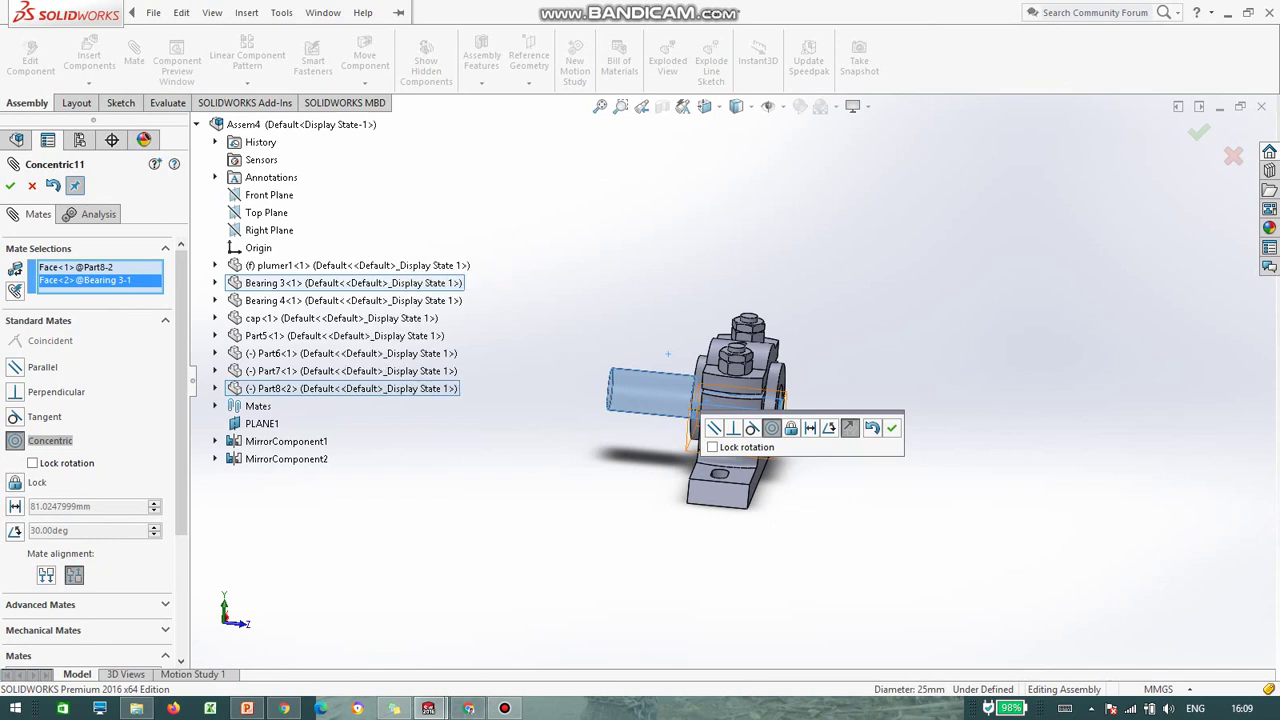
left_click(10, 186)
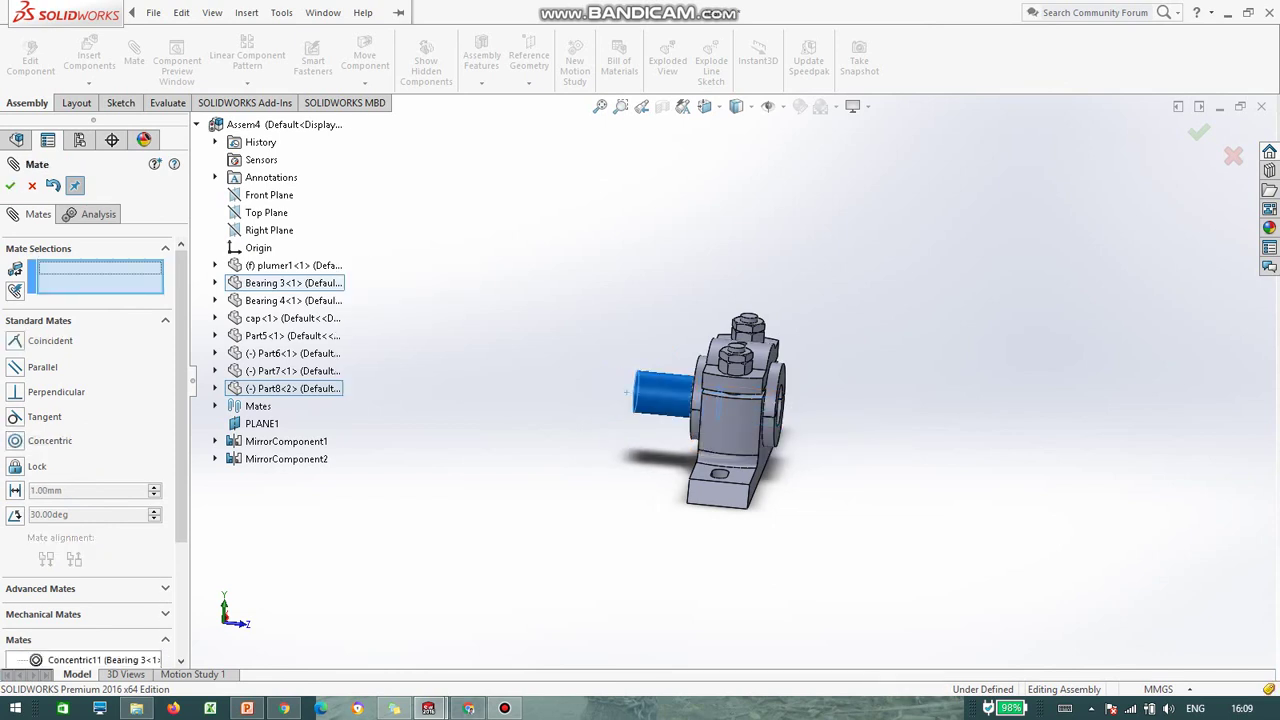